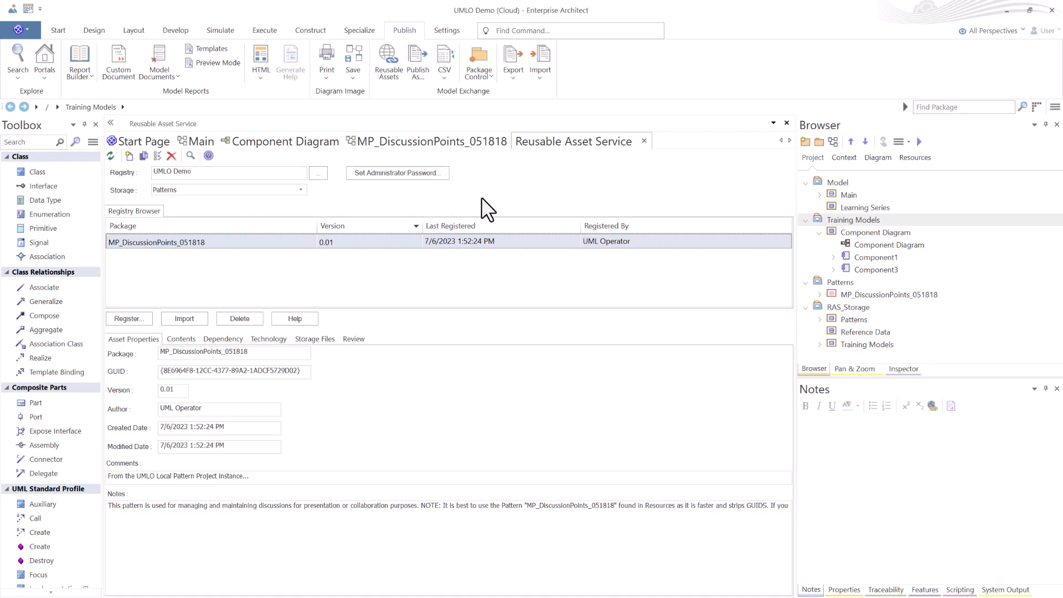
- Examine the Patterns, Reference Data and Training Models packages under the RAS_Storage root
left_click(831, 305)
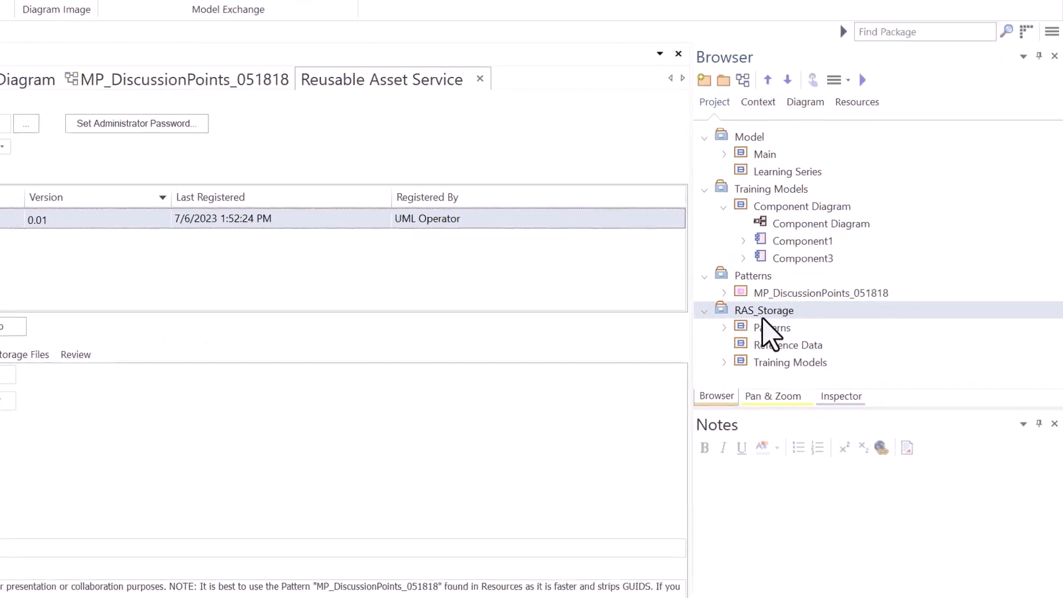
left_click(730, 334)
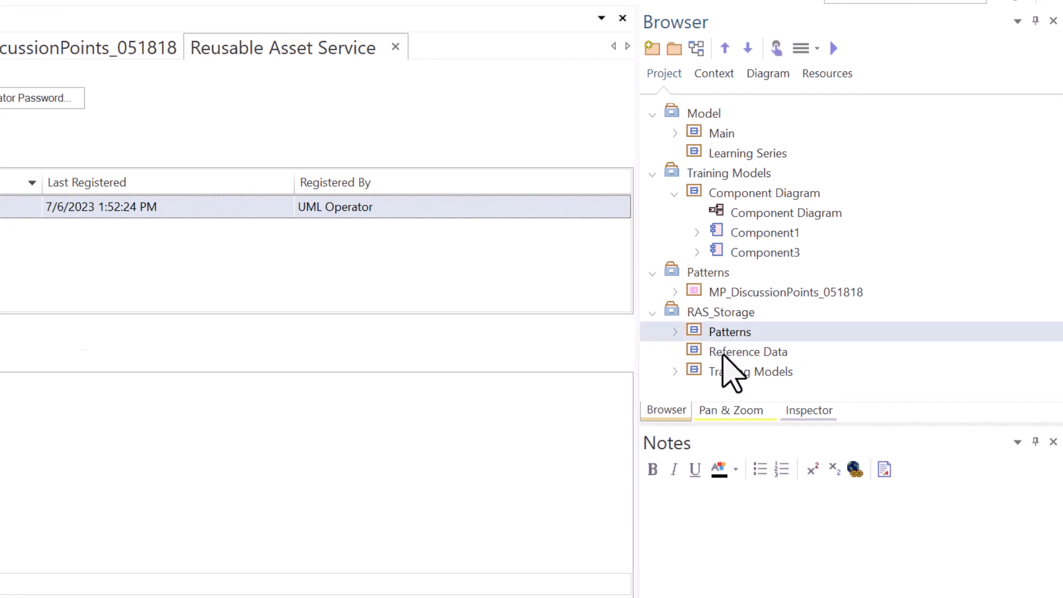
left_click(724, 354)
left_click(732, 372)
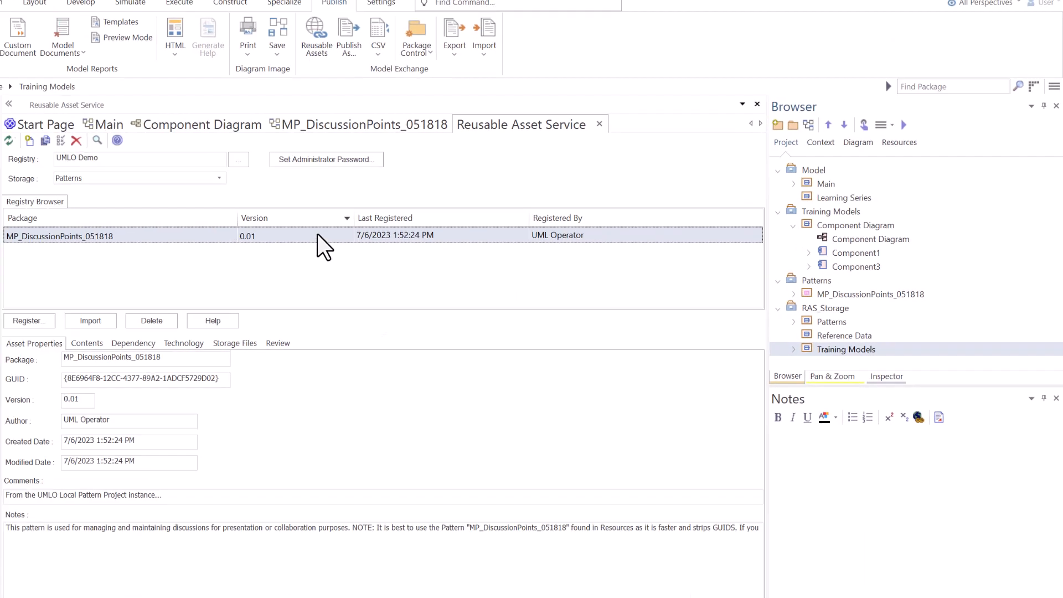
- Browse the Reference Data storage and the Training Models storage in the UMLO Demo registry
left_click(219, 178)
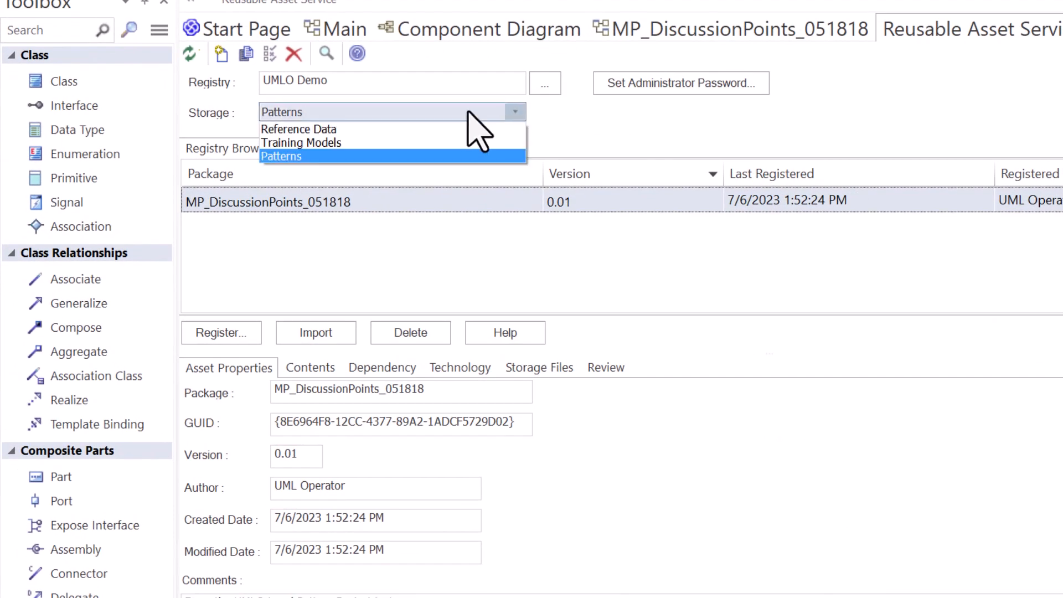
left_click(357, 129)
left_click(515, 111)
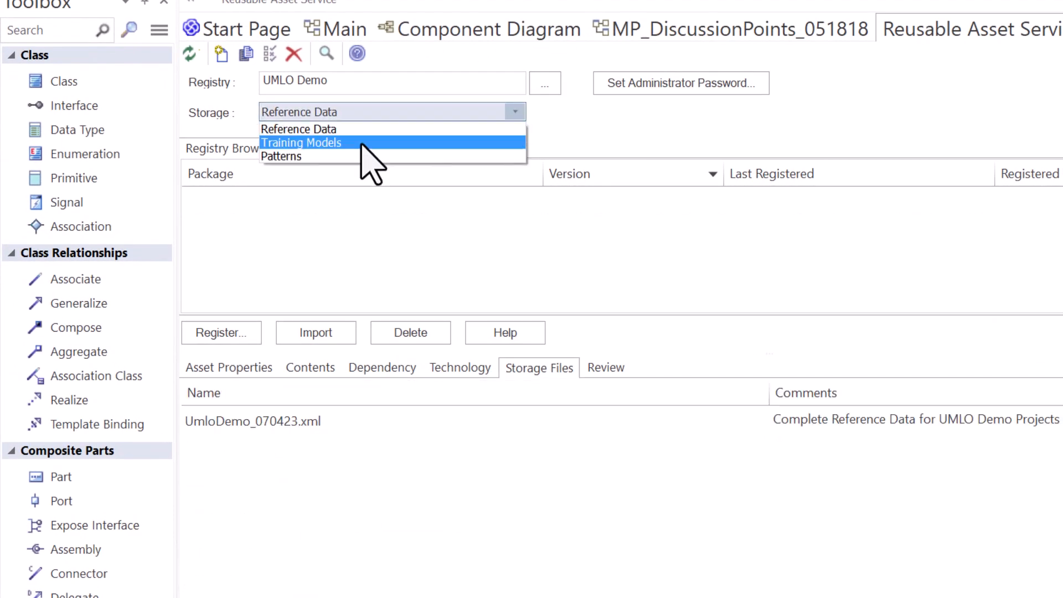
left_click(349, 143)
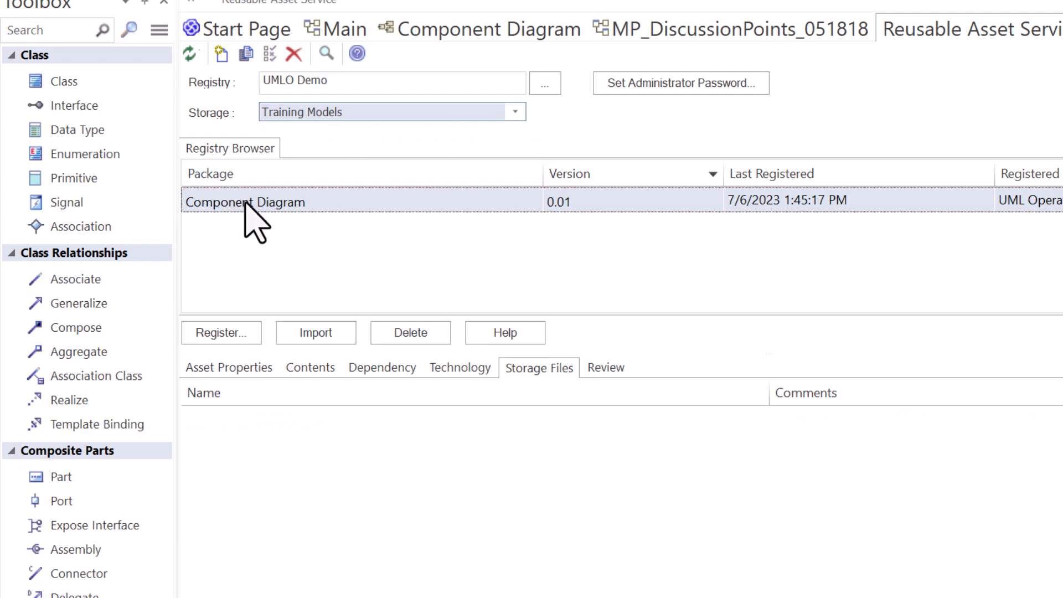
- Preview the diagram image in the registered Component Diagram package's contents, and switch the registry storage back to Patterns
left_click(310, 368)
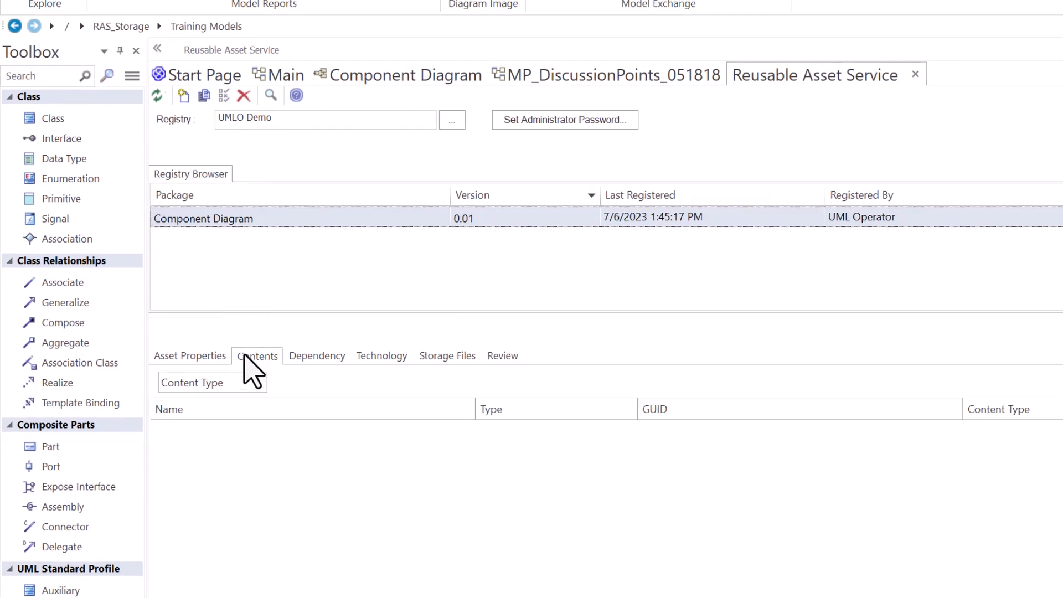
double_click(208, 468)
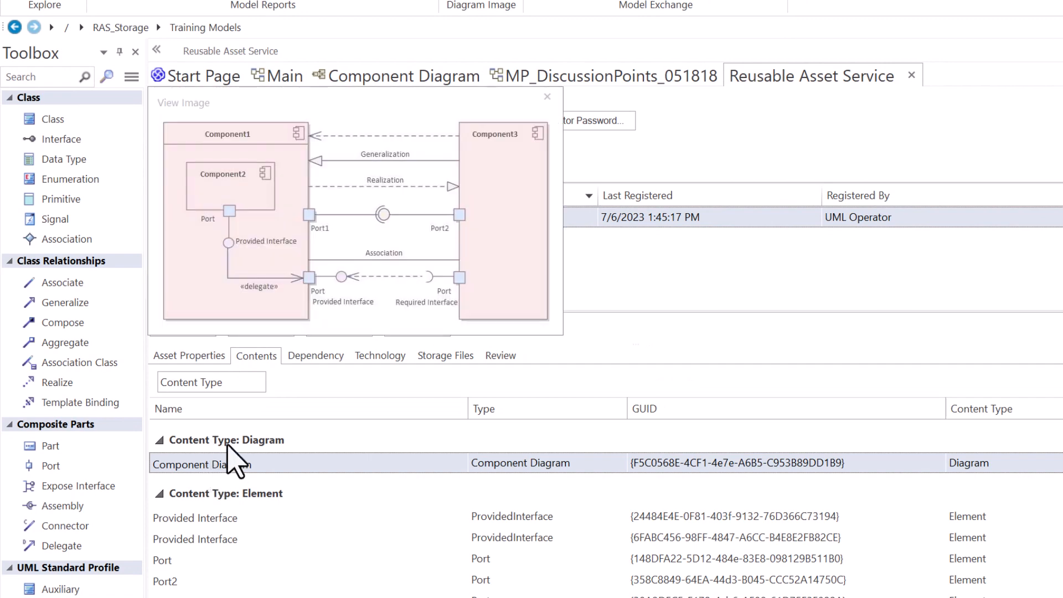
left_click(547, 97)
left_click(426, 144)
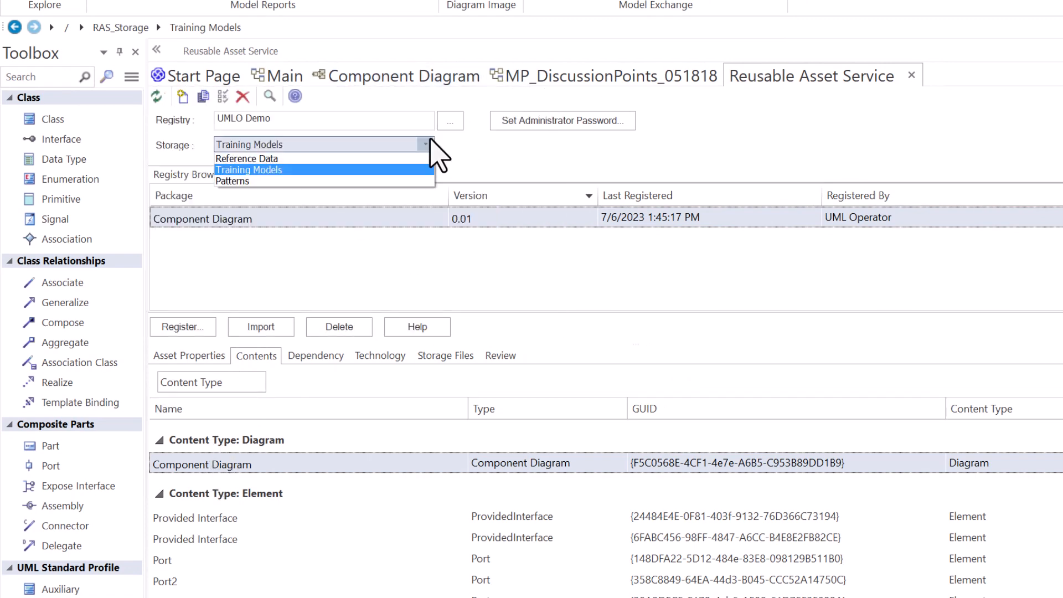
left_click(271, 180)
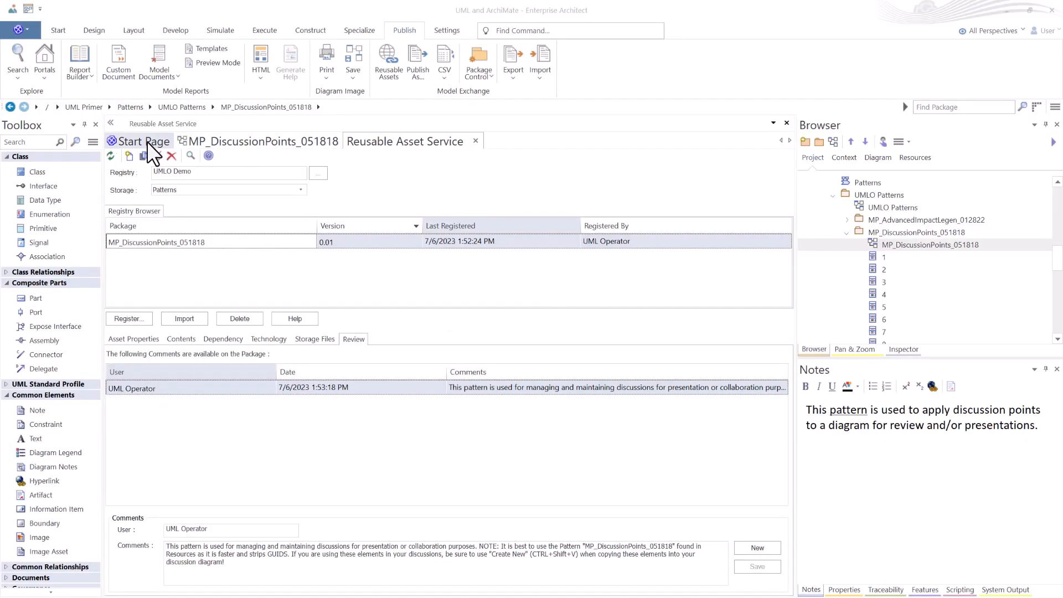
- Open the recent project UMLO Demo (SQL) and review the packages under its RAS_Storage root
left_click(148, 141)
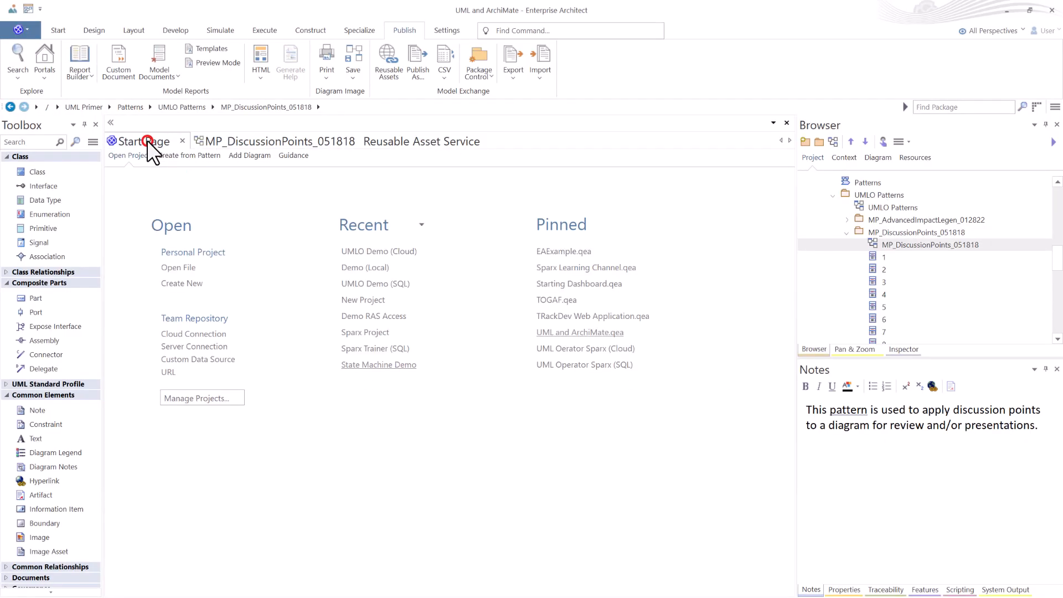
left_click(380, 283)
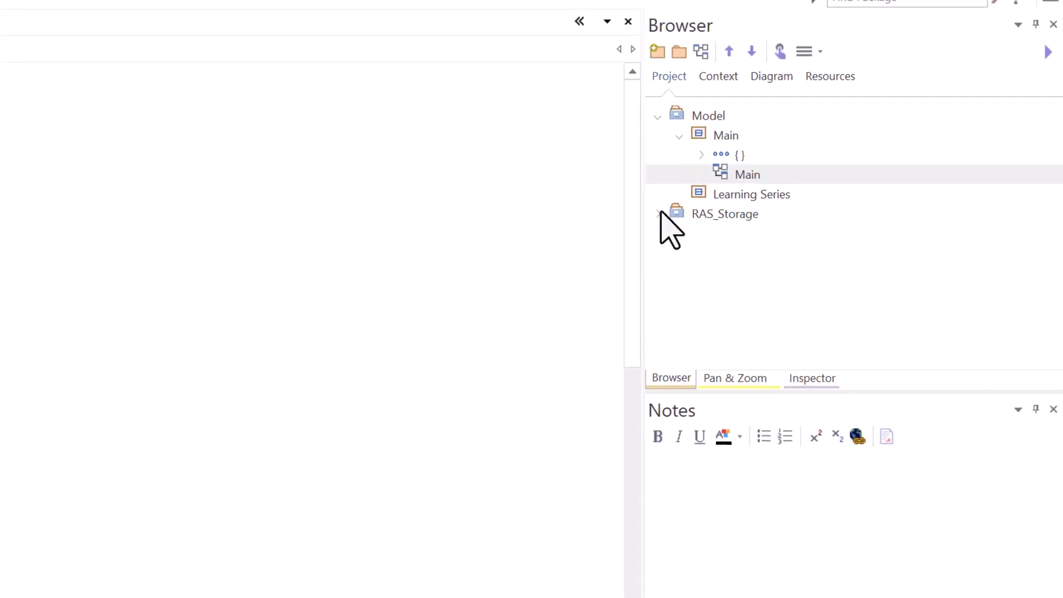
left_click(659, 214)
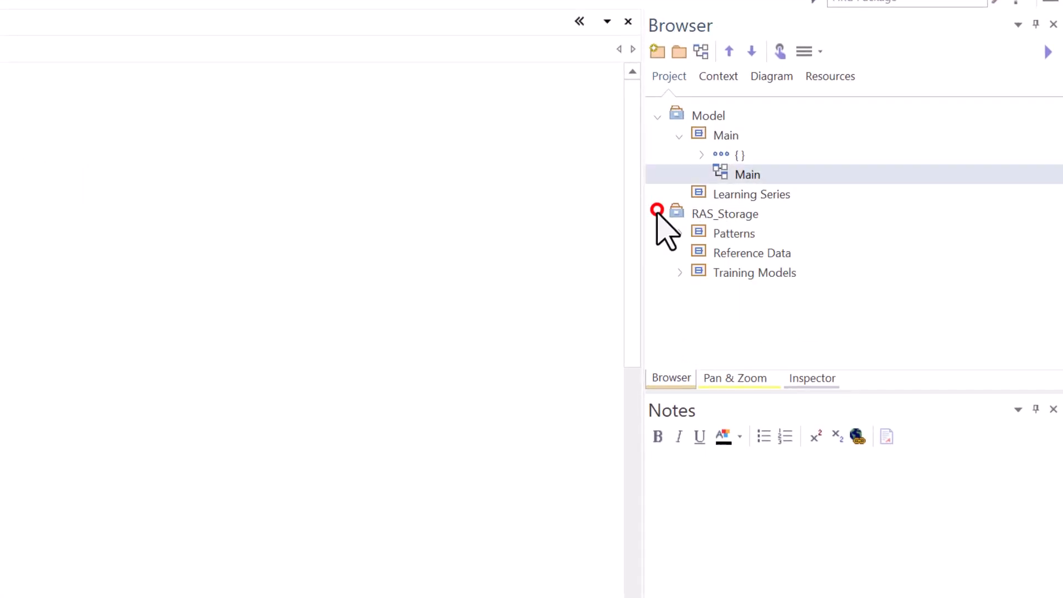
left_click(728, 235)
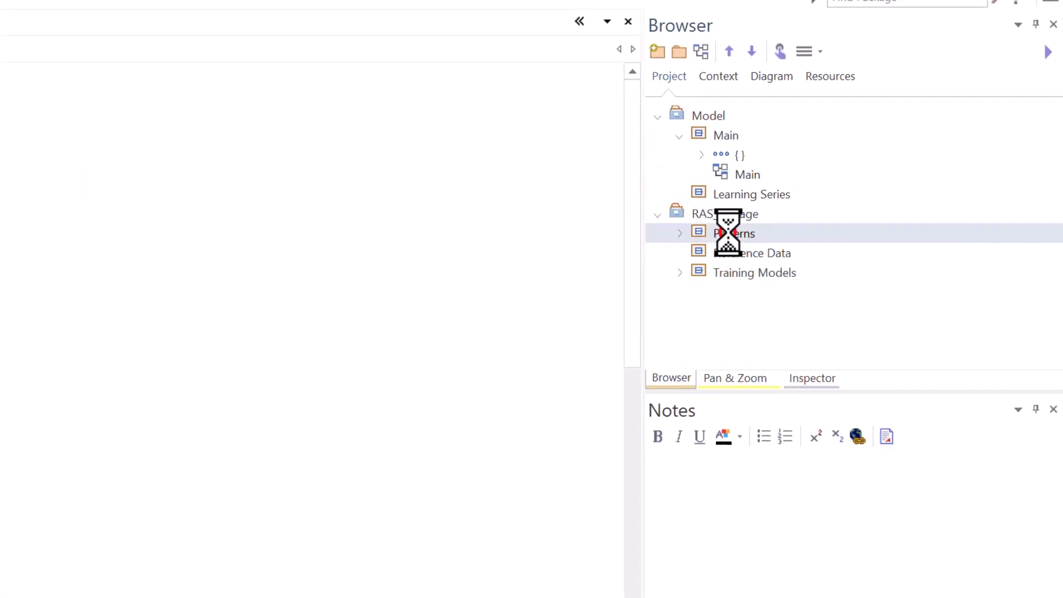
left_click(733, 252)
left_click(726, 271)
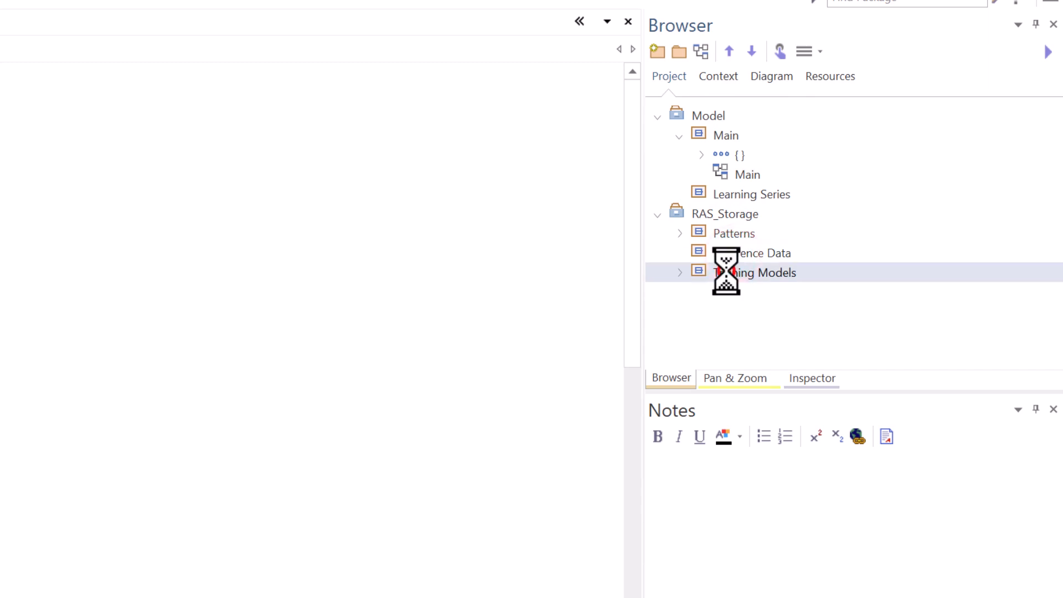
- Inspect the notes and element properties of the MP_DiscussionPoints_051818 artifact in the Patterns package
left_click(680, 234)
left_click(735, 252)
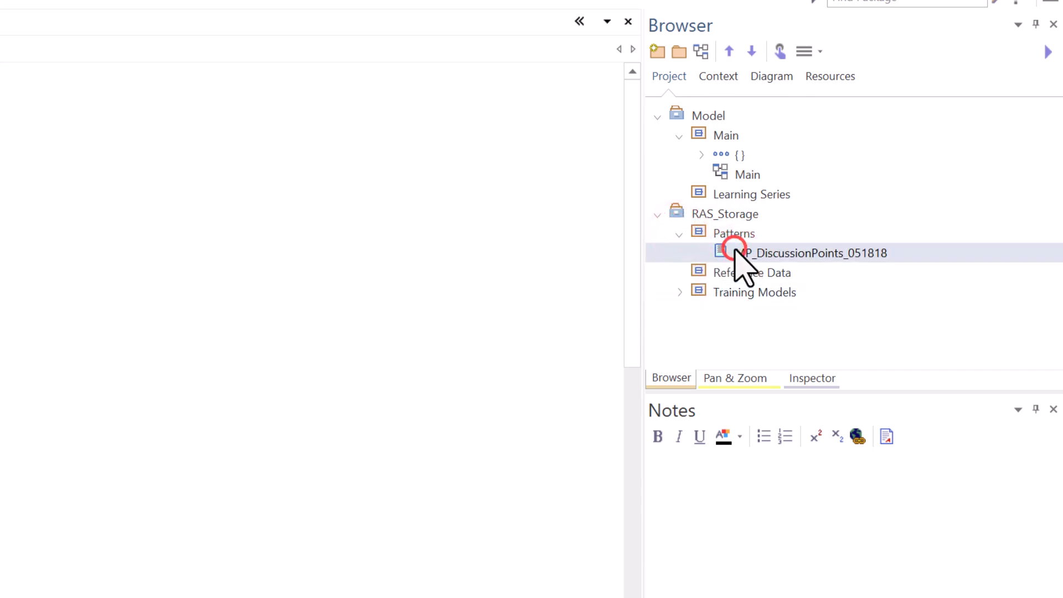
left_click(743, 530)
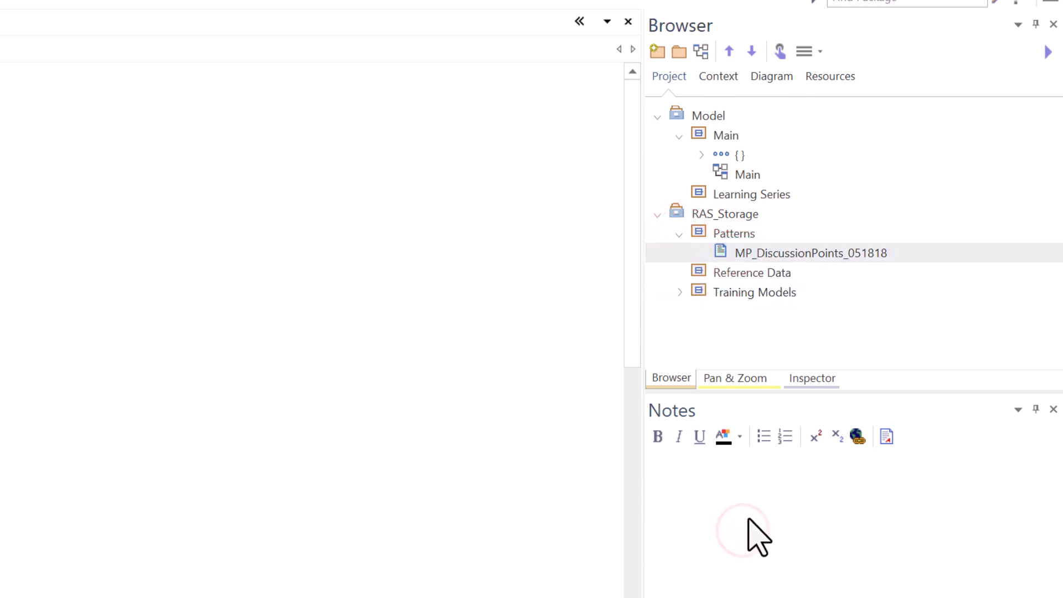
left_click(720, 597)
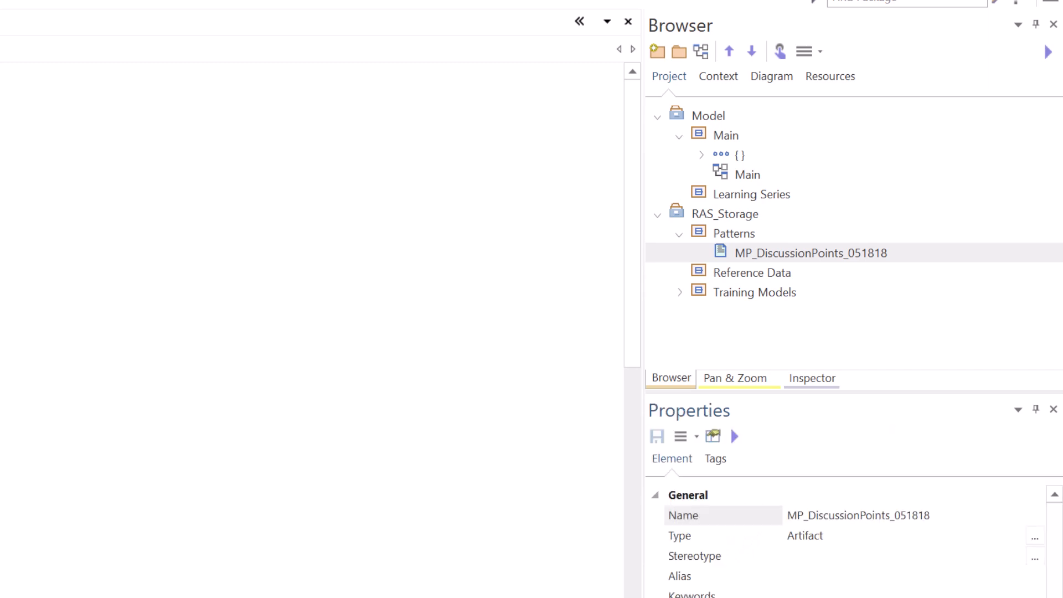
scroll(817, 545, "down", 2)
scroll(814, 576, "down", 2)
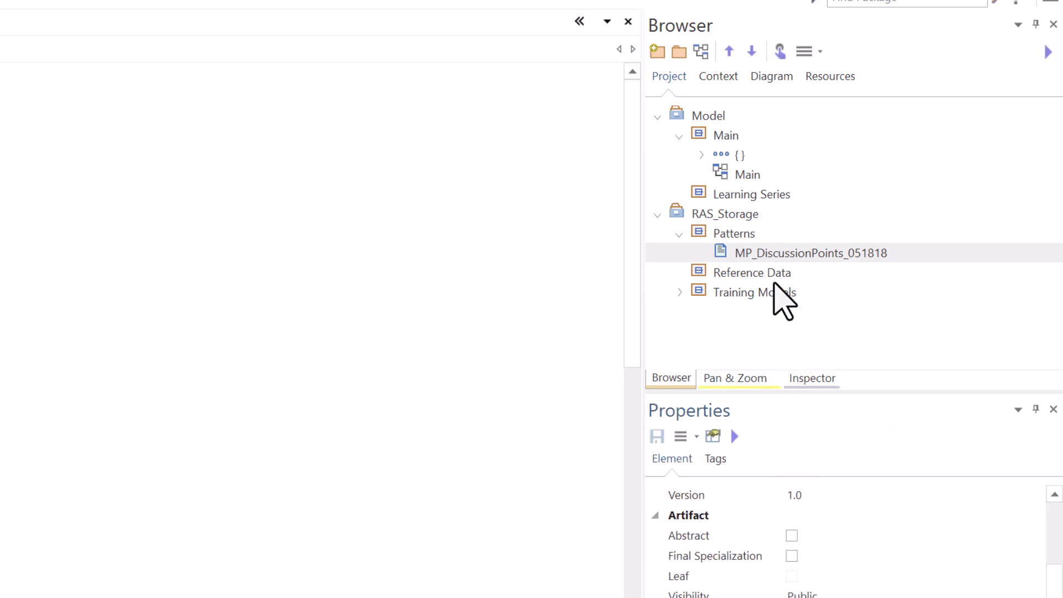
- Collapse the Patterns package under RAS_Storage and select it after checking the Reference Data package
left_click(681, 233)
left_click(716, 252)
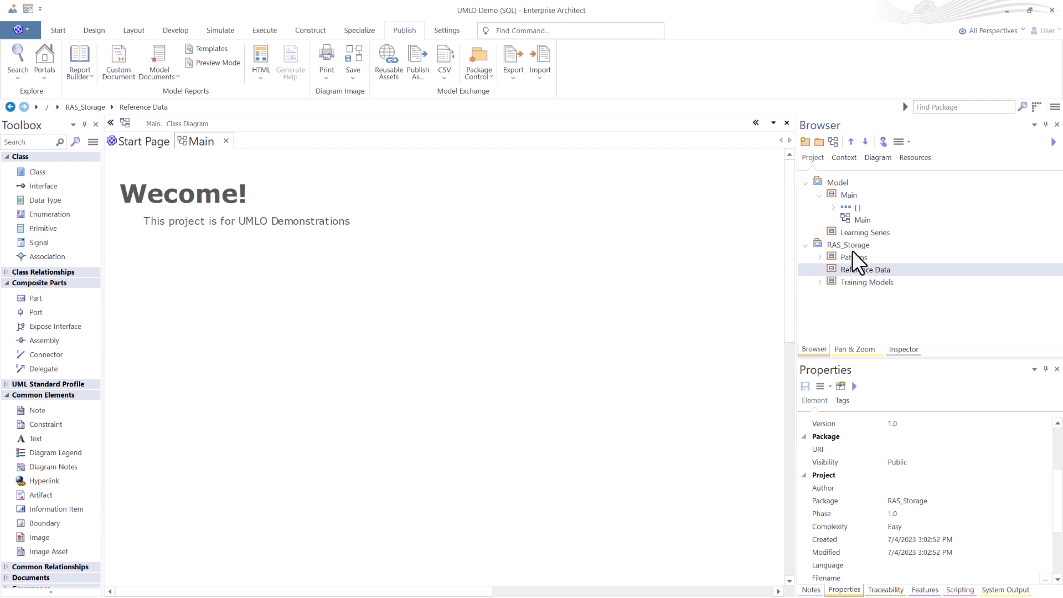
left_click(852, 267)
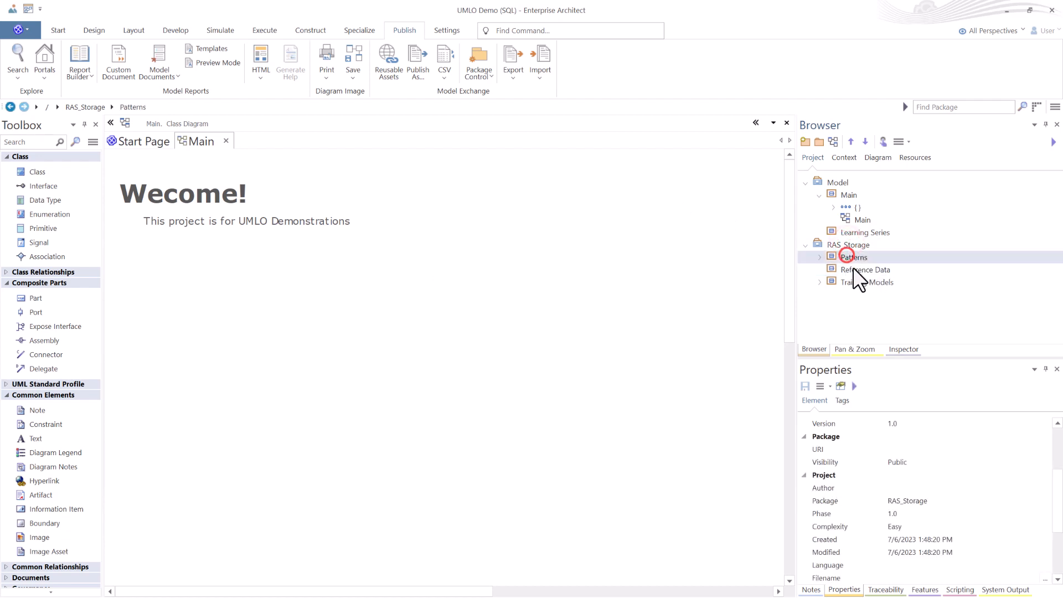
left_click(853, 258)
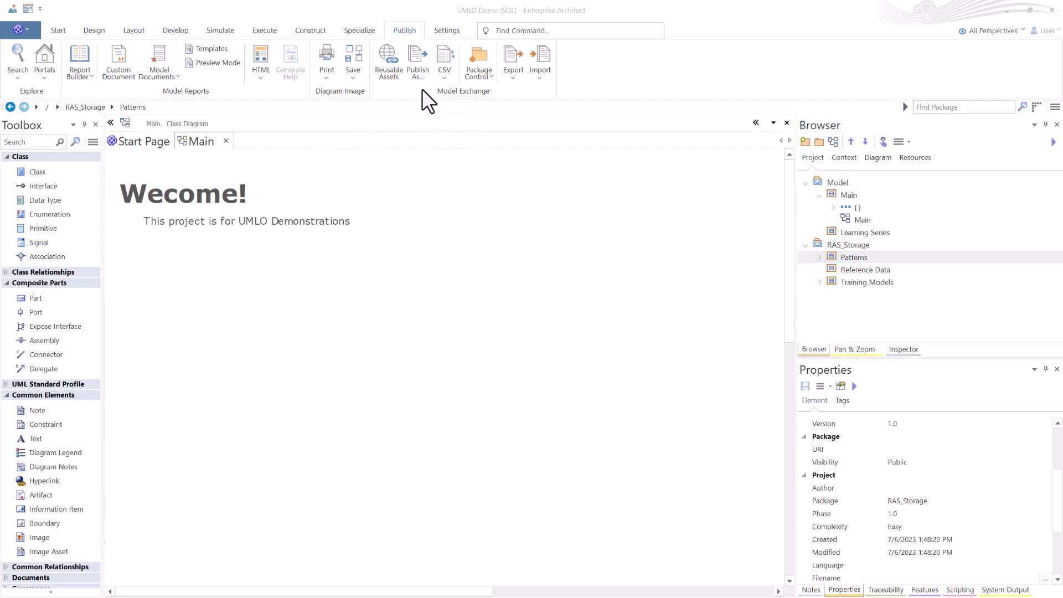
- Open the Reusable Asset Service and connect it to the UMLO Demo registry on localhost, port 1804, model umlo_demo
left_click(394, 61)
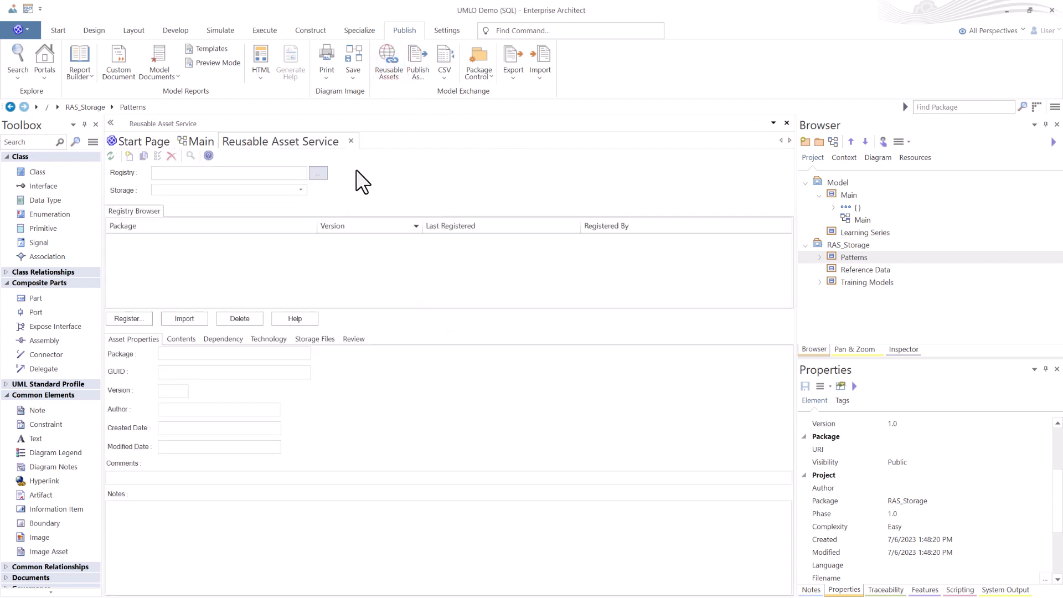
left_click(318, 173)
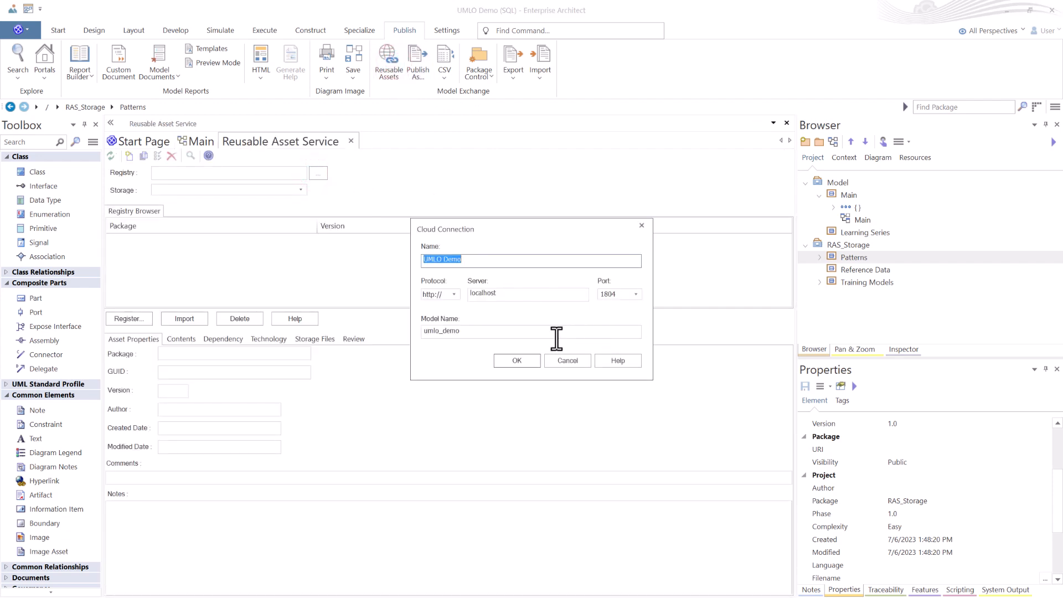
left_click(516, 361)
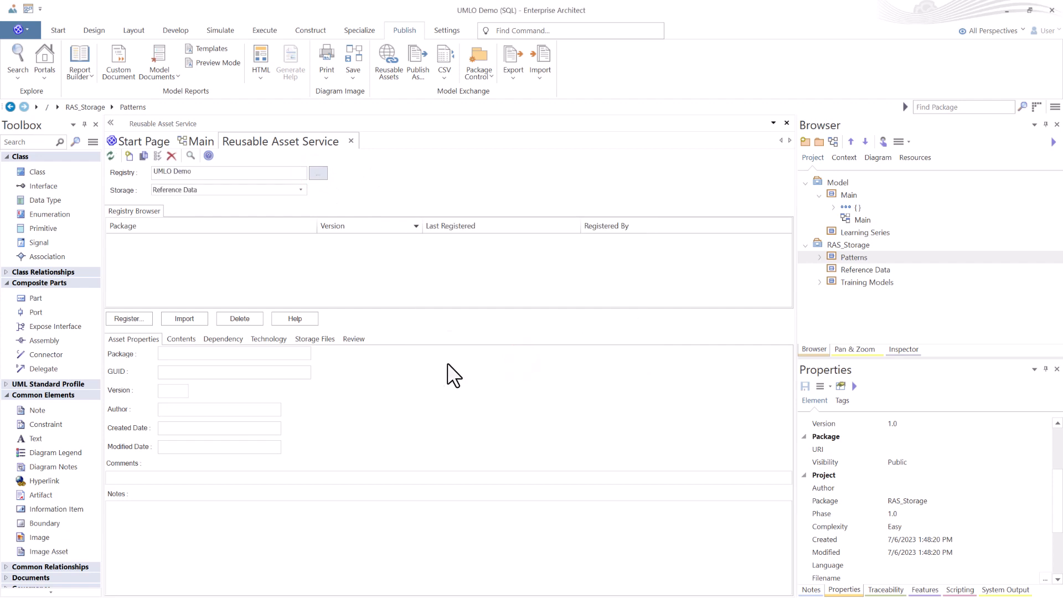
- Set the registry storage to Patterns and select the registered MP_DiscussionPoints_051818 package
left_click(300, 189)
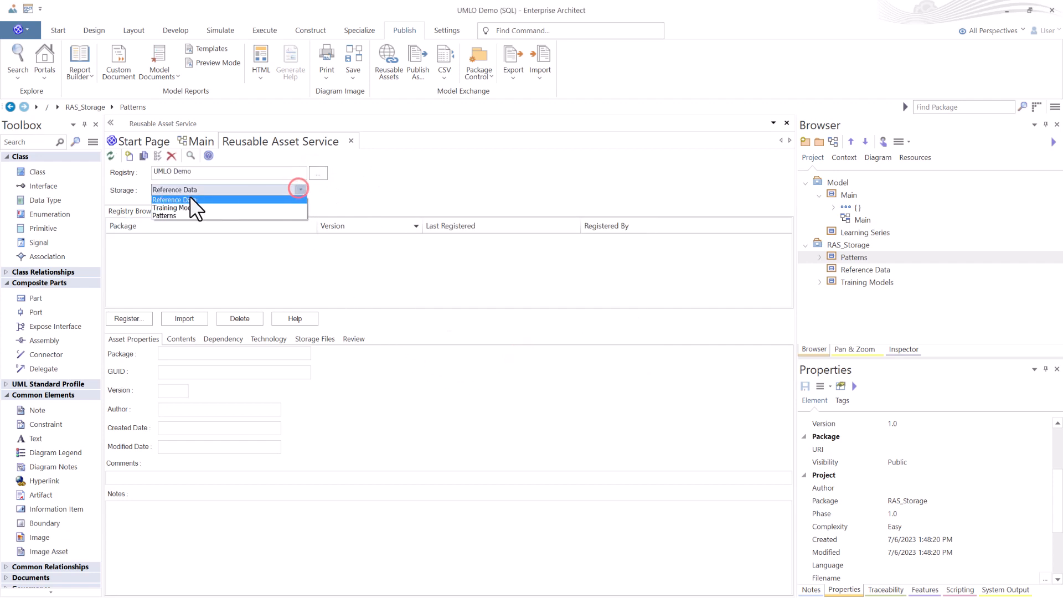
left_click(171, 215)
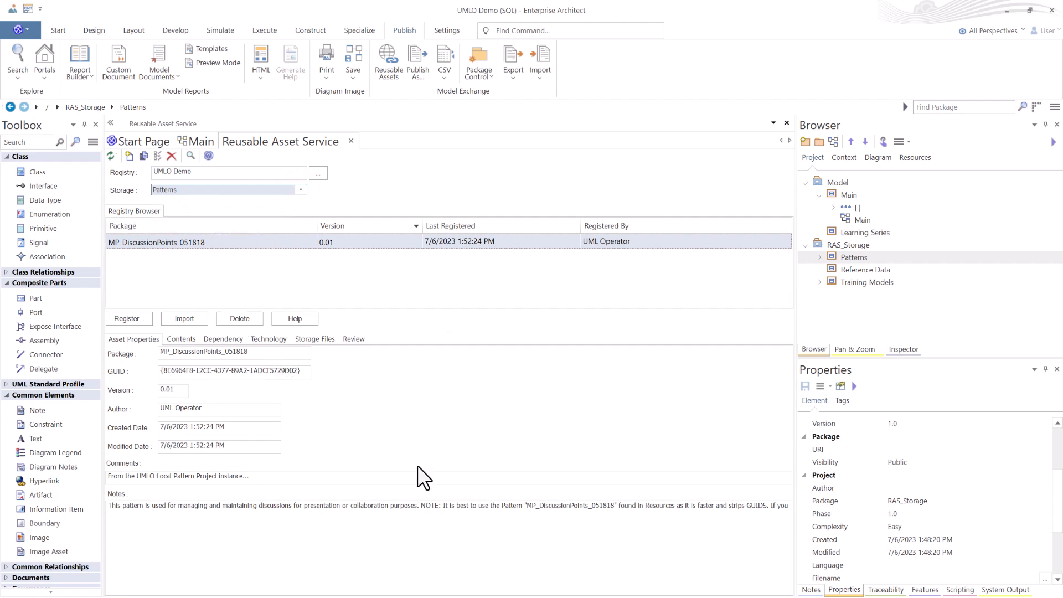
left_click(282, 242)
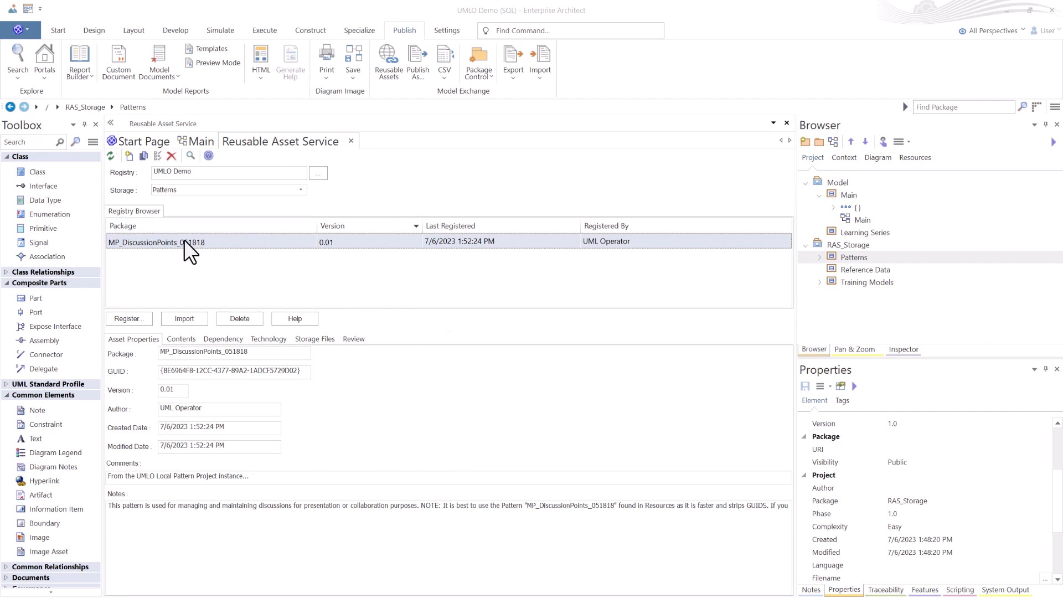
- Try to locate the registered MP_DiscussionPoints_051818 package in the project Browser
right_click(152, 241)
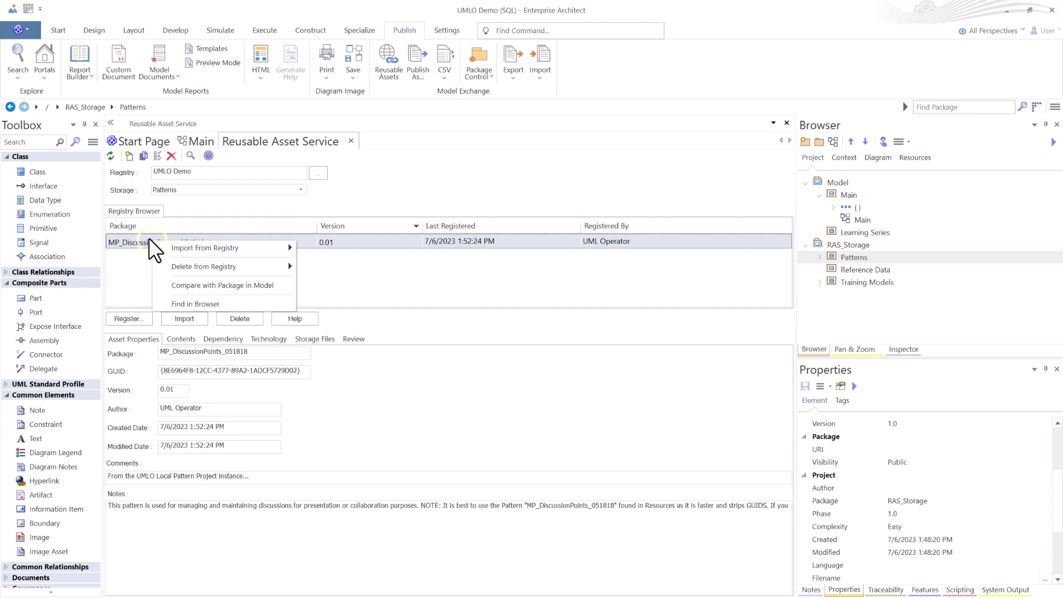
left_click(191, 299)
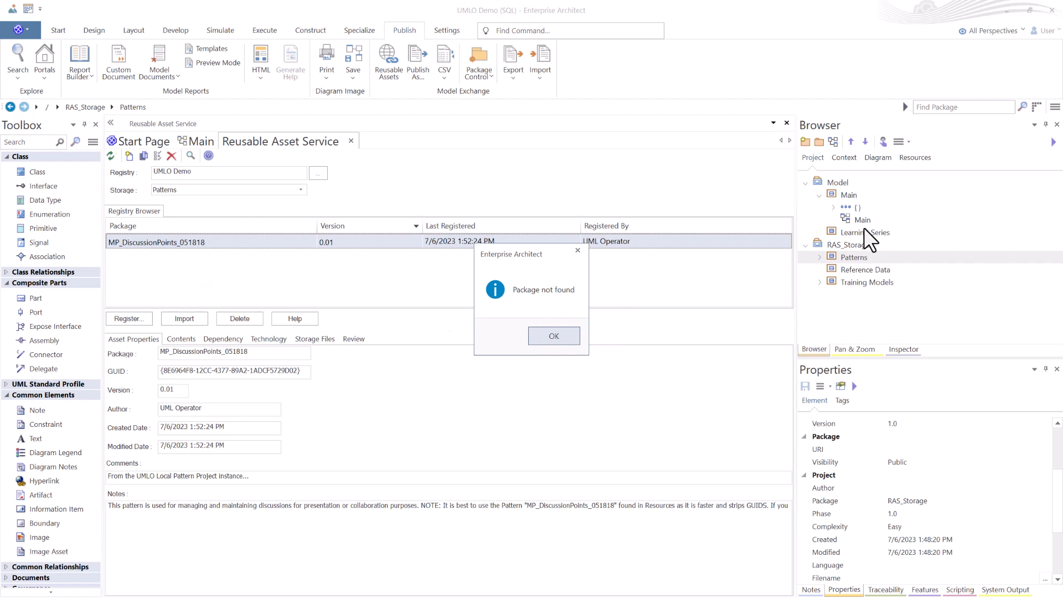
left_click(555, 336)
- Examine the registry import and deletion options of MP_DiscussionPoints_051818, and highlight its Comments text
right_click(182, 239)
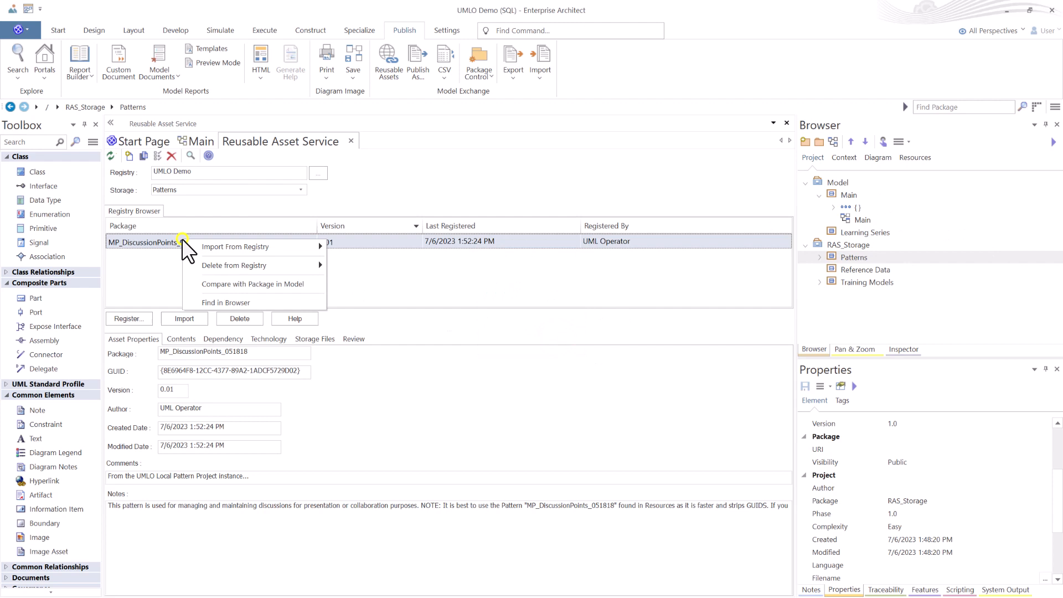
left_click(288, 266)
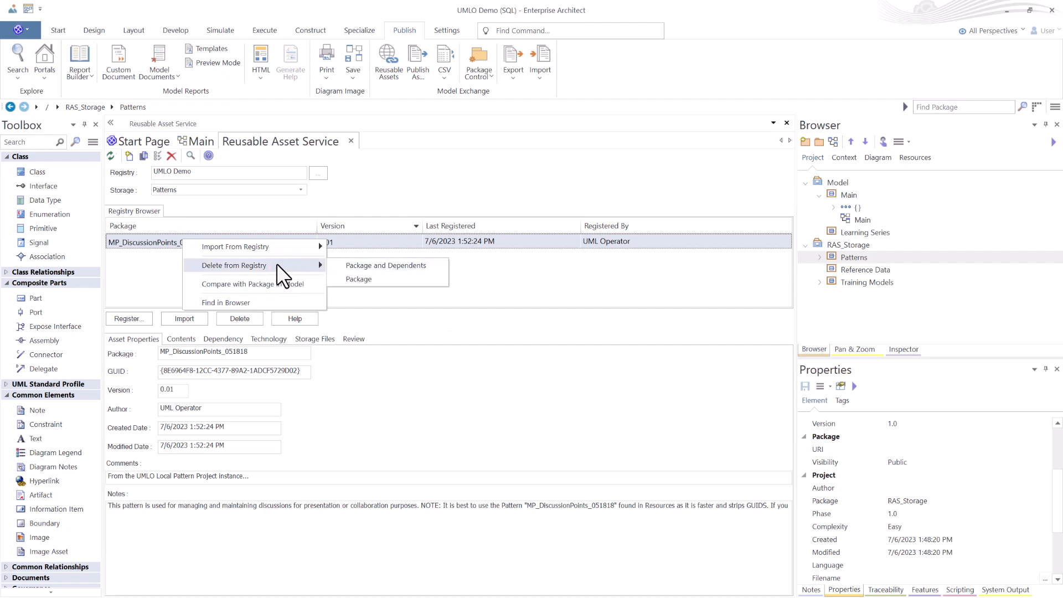
mouse_move(284, 250)
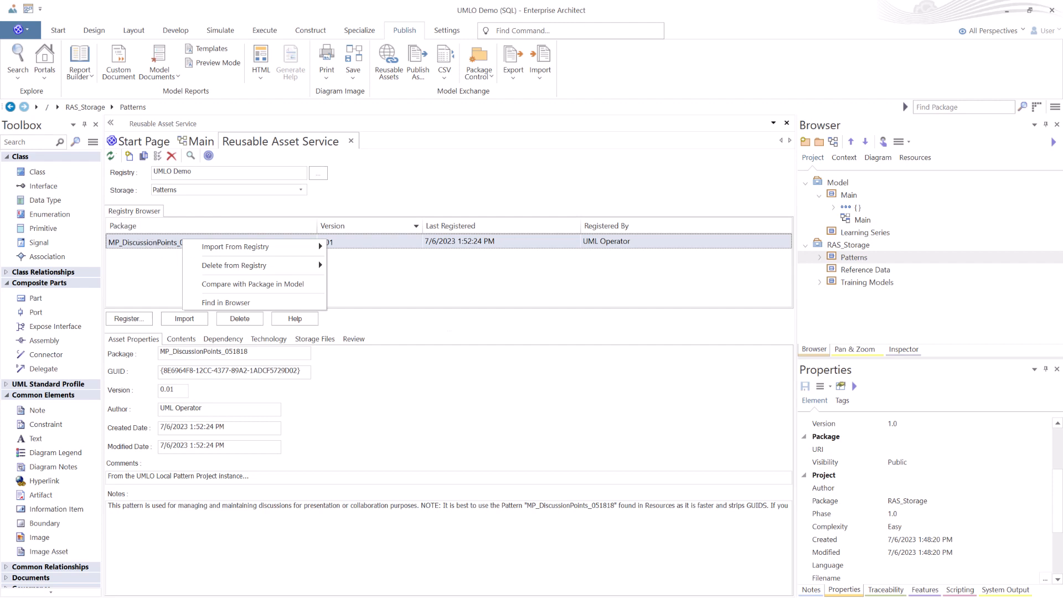
left_click(140, 244)
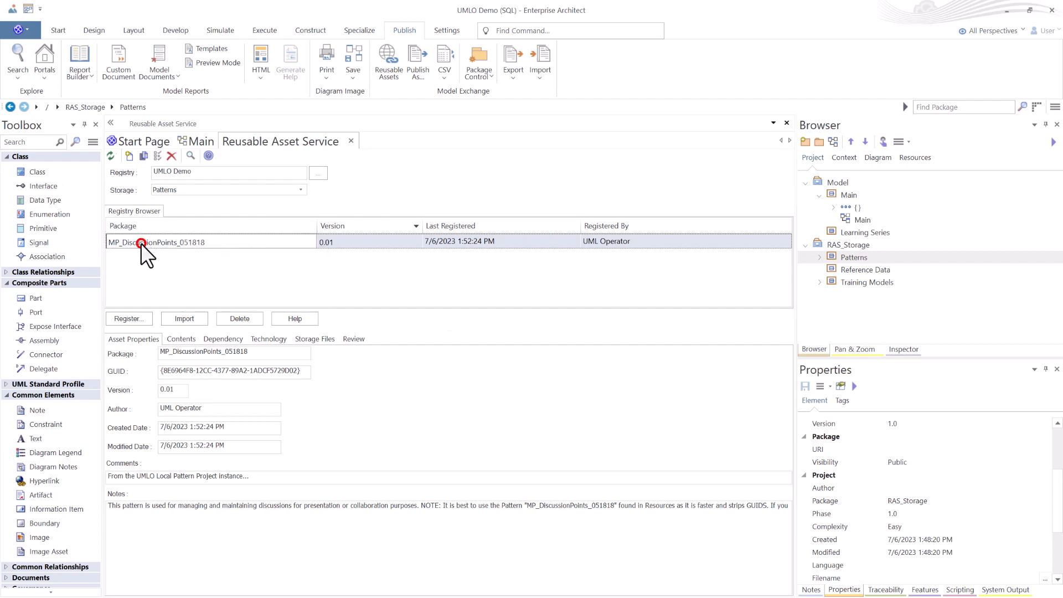
left_click_drag(118, 477, 258, 481)
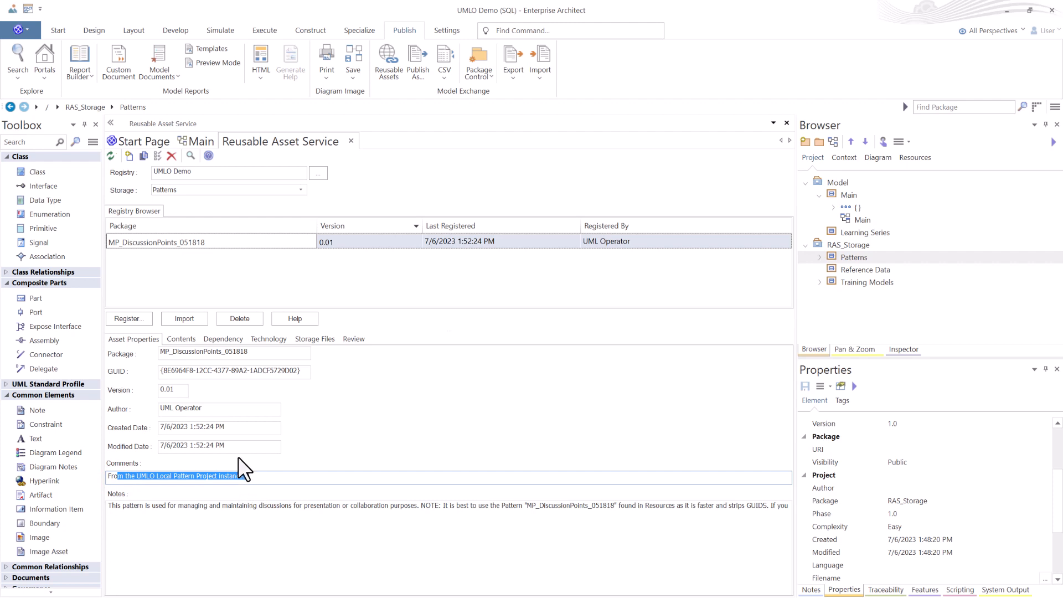
- Open the pinned UML and ArchiMate.qea project from the Start Page
left_click(171, 242)
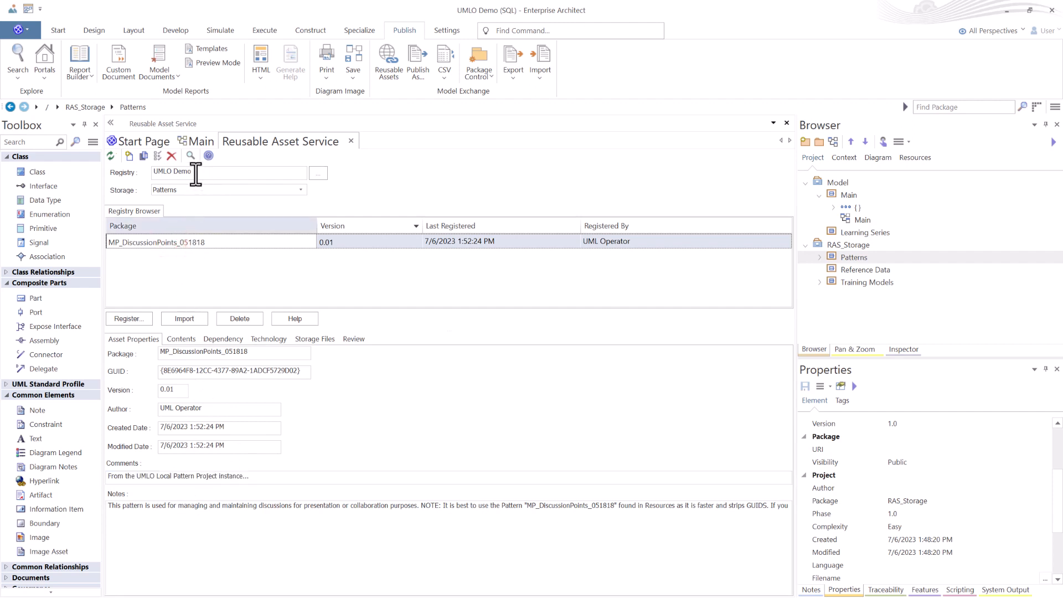
left_click(140, 138)
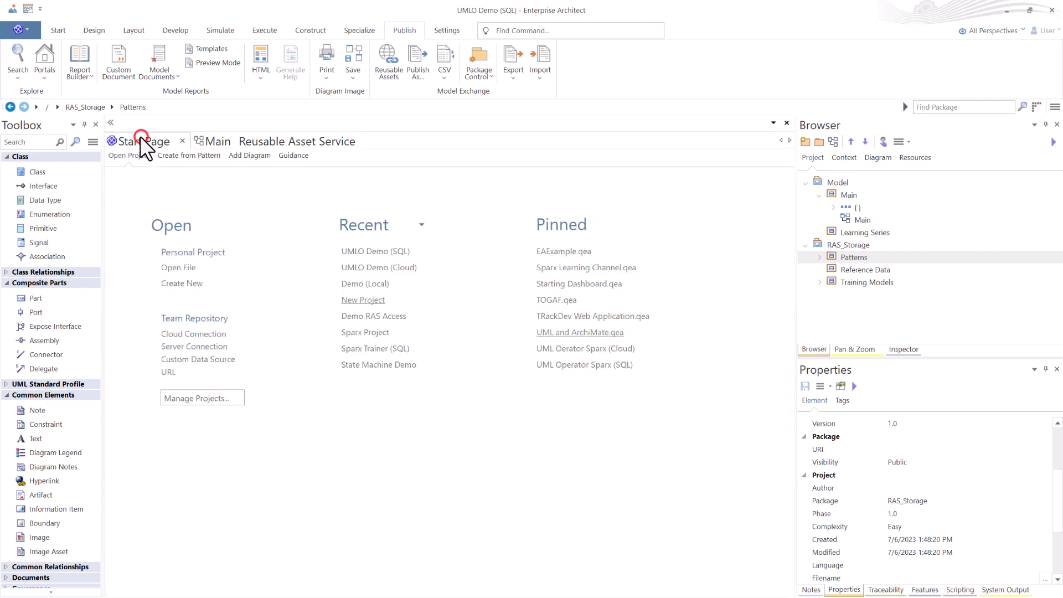
left_click(601, 332)
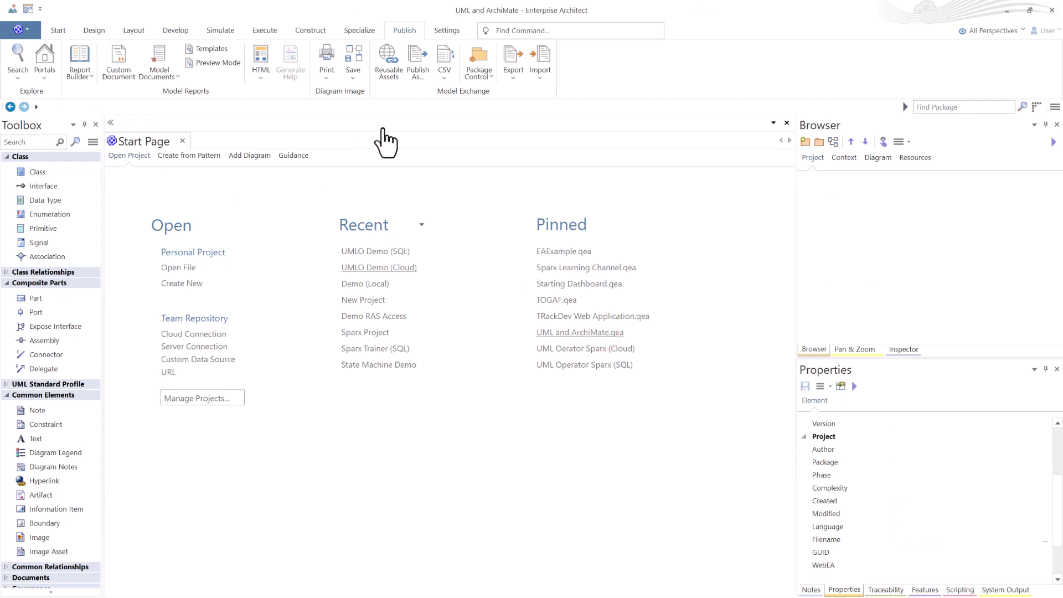
- Open the Reusable Asset Service, connected to the UMLO Demo registry with its storage set to Patterns
left_click(389, 61)
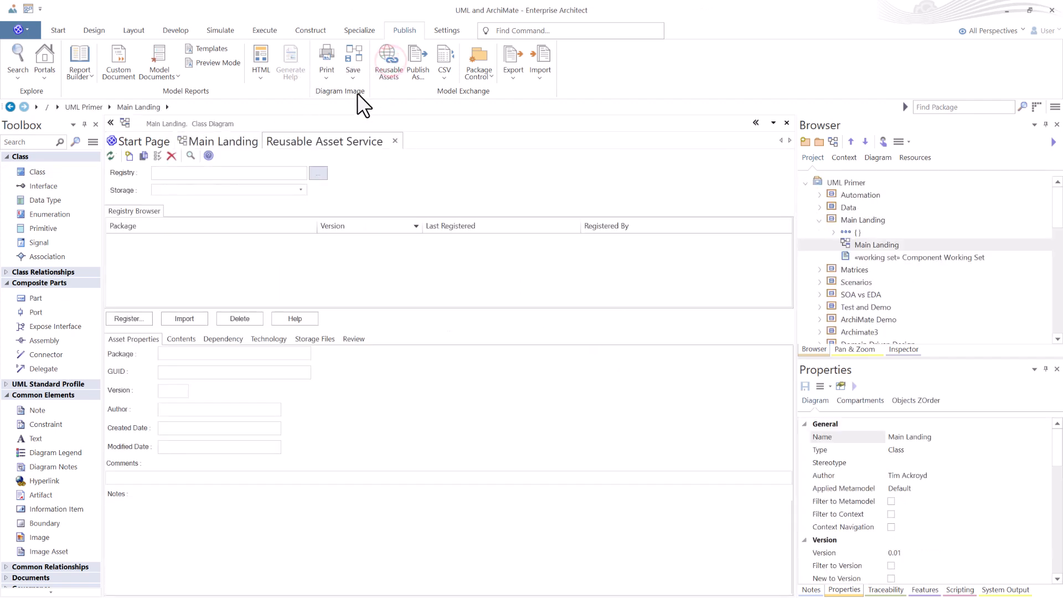
left_click(318, 178)
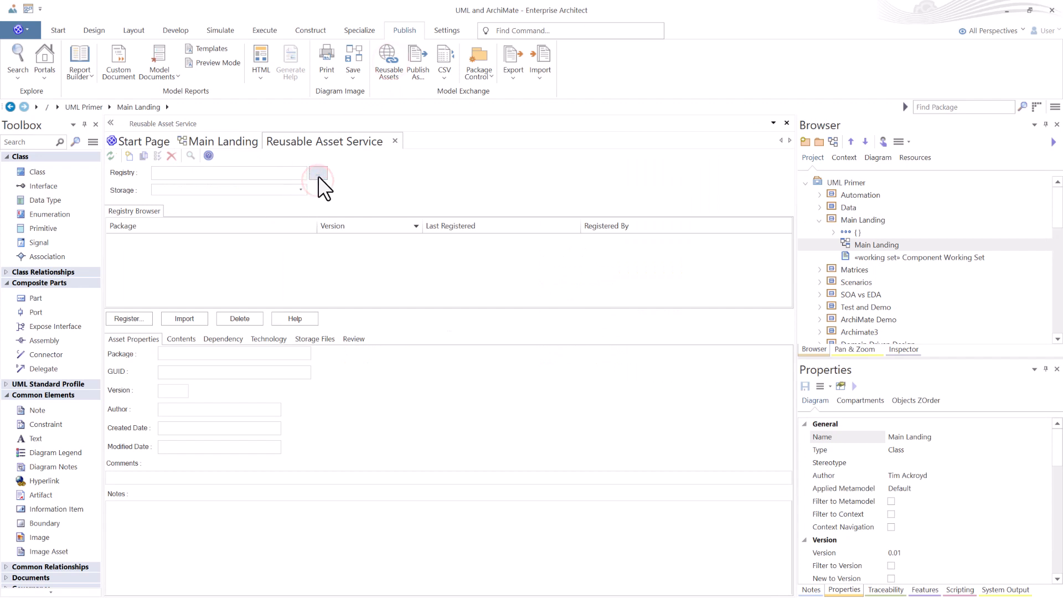
left_click(517, 357)
left_click(202, 190)
left_click(172, 214)
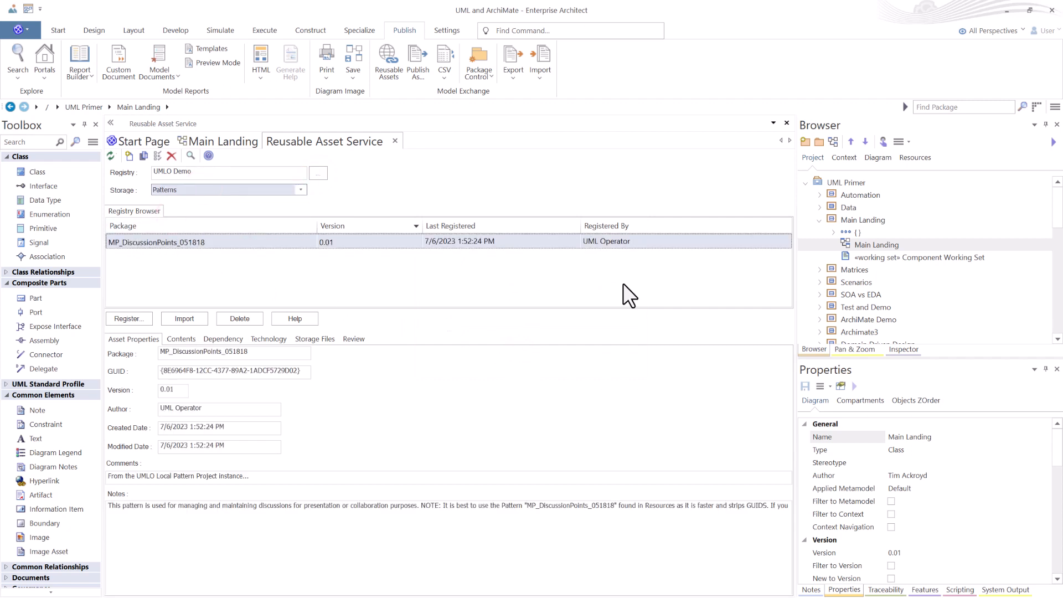
- Find the registered MP_DiscussionPoints_051818 package in the project Browser and expand its contents
left_click(819, 219)
scroll(836, 238, "down", 5)
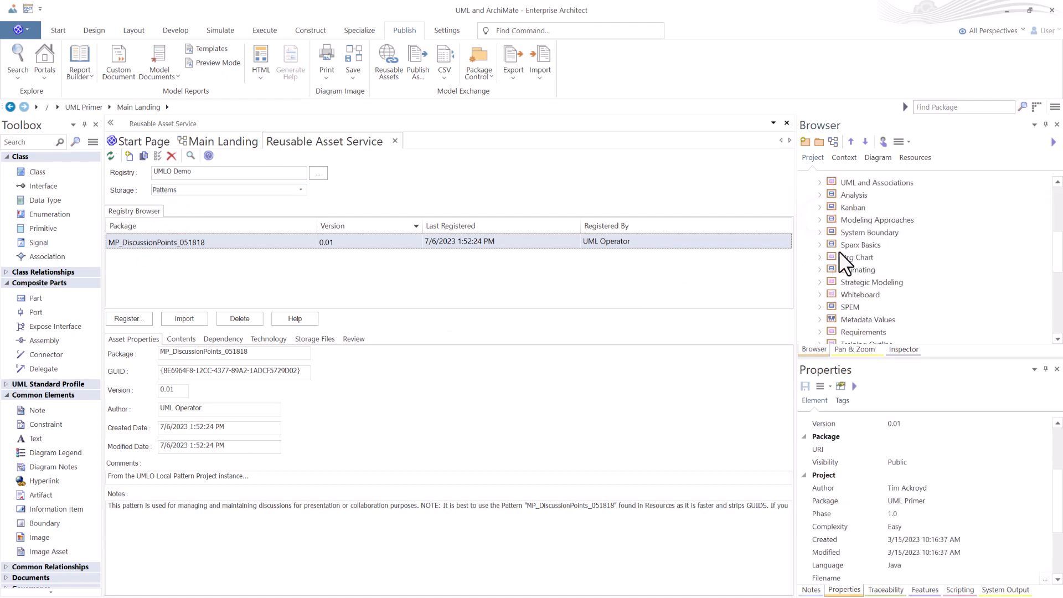
scroll(834, 265, "down", 3)
scroll(829, 275, "up", 4)
right_click(176, 241)
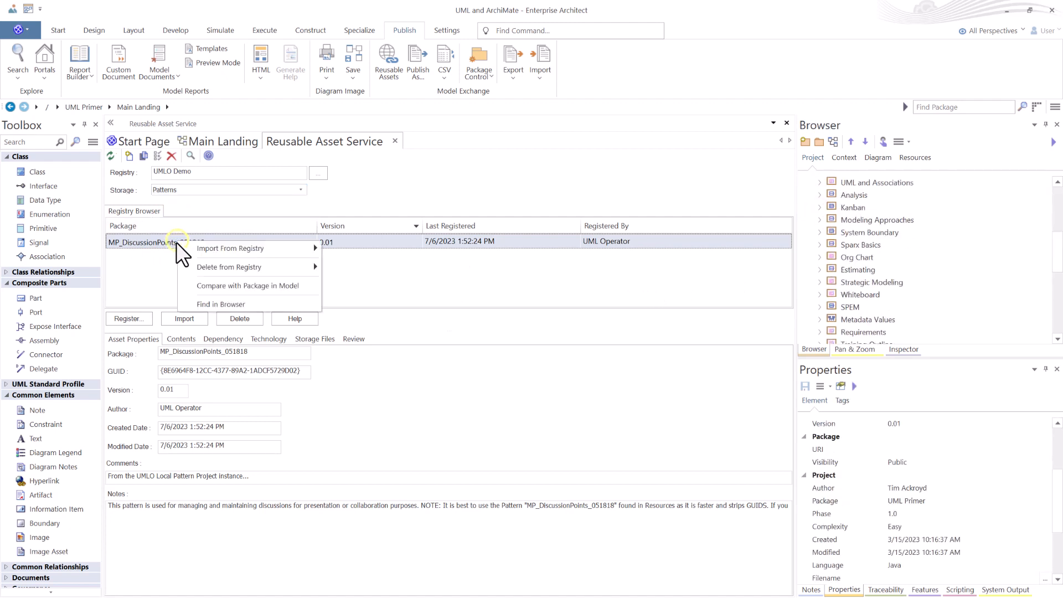
left_click(230, 302)
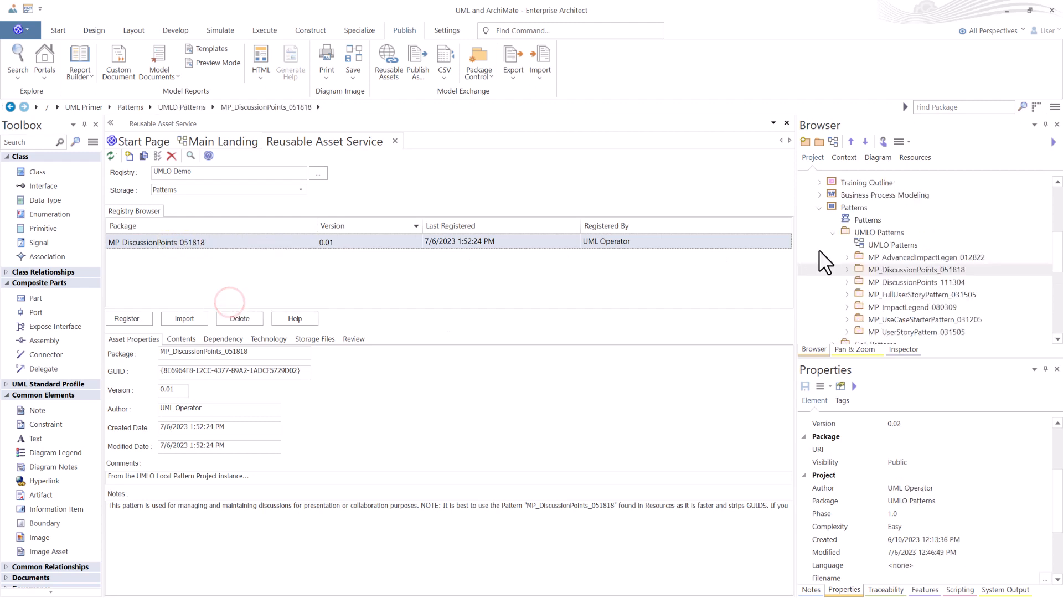
left_click(847, 270)
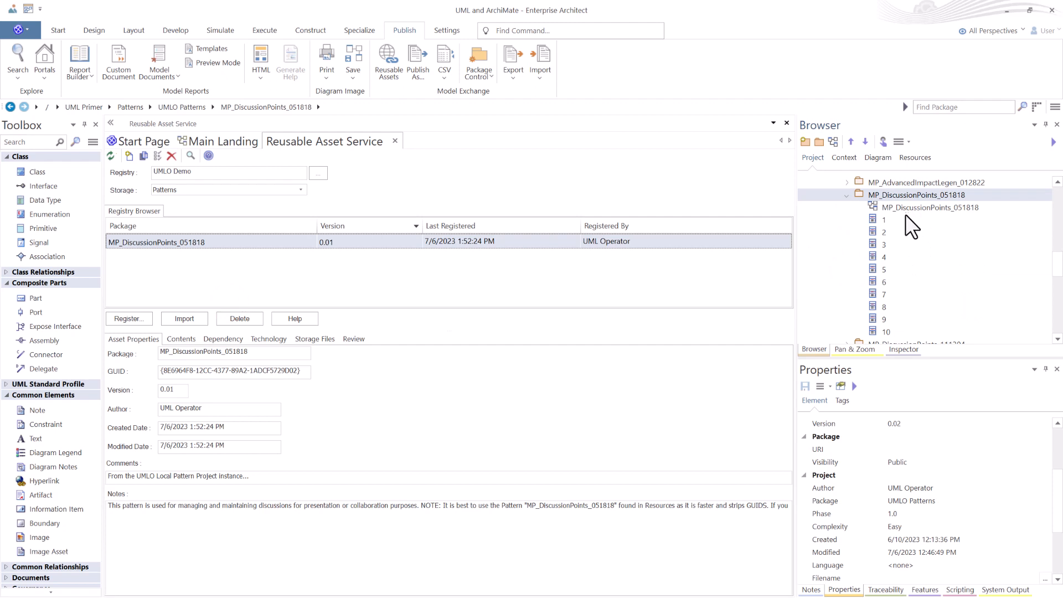
- Compare the registry version of MP_DiscussionPoints_051818 with the package in the model
right_click(182, 242)
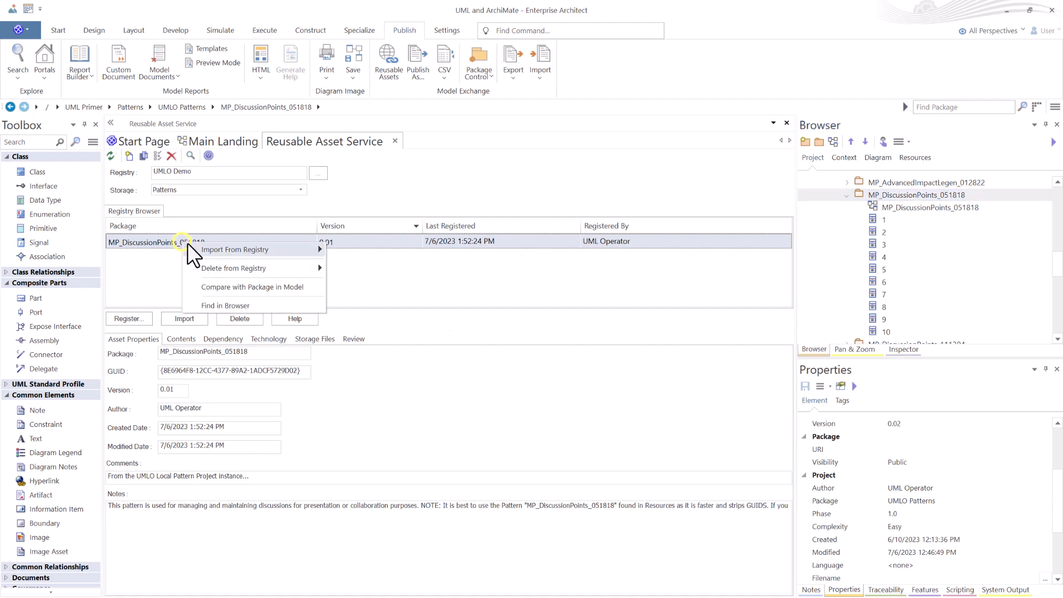
left_click(229, 285)
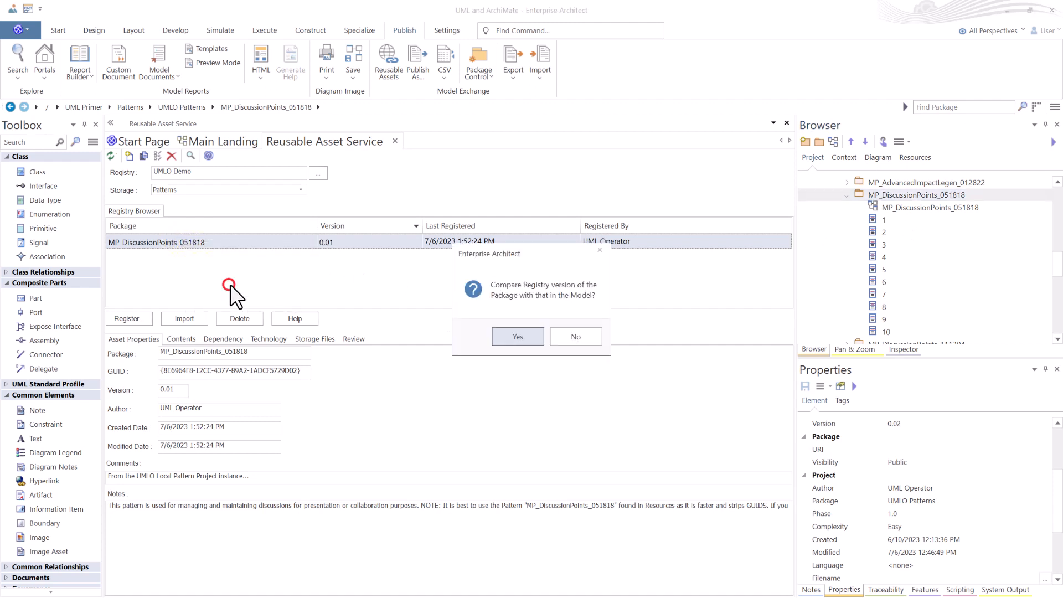
left_click(524, 333)
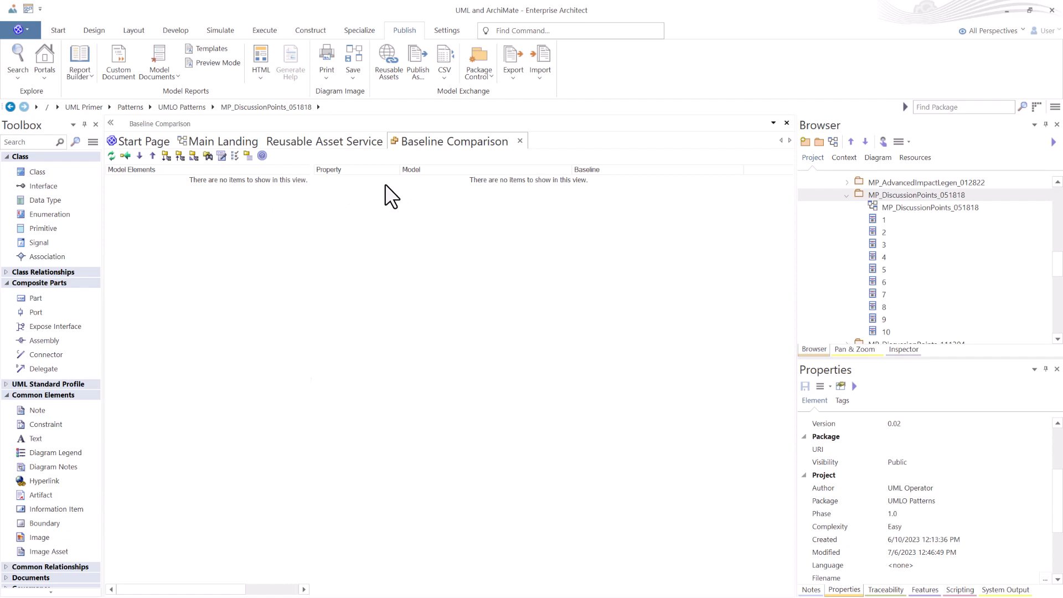
- Leave the baseline comparison and open the recent Demo (Local) project
left_click(350, 135)
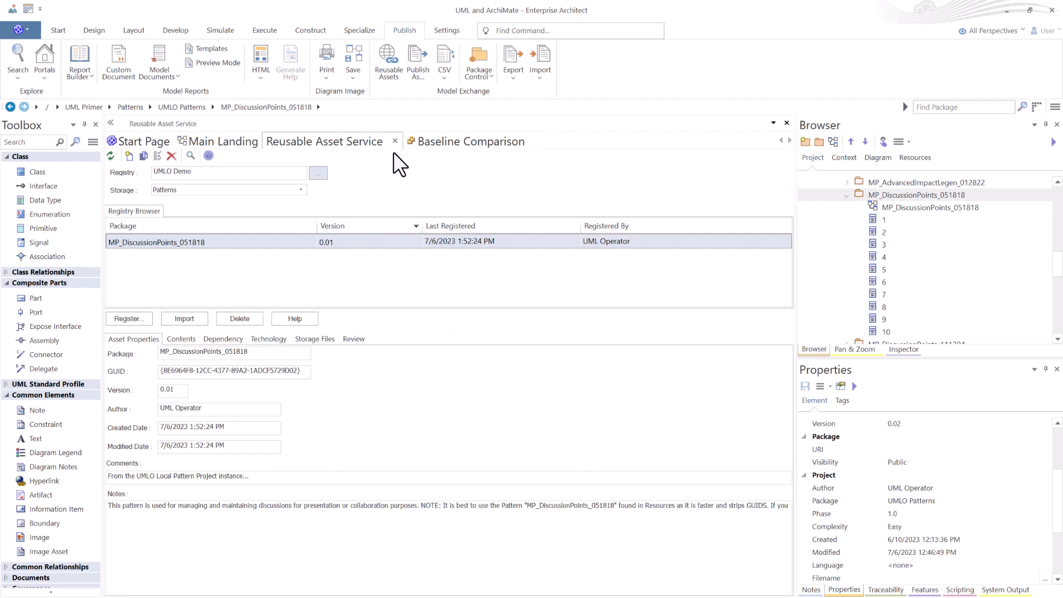
left_click(131, 145)
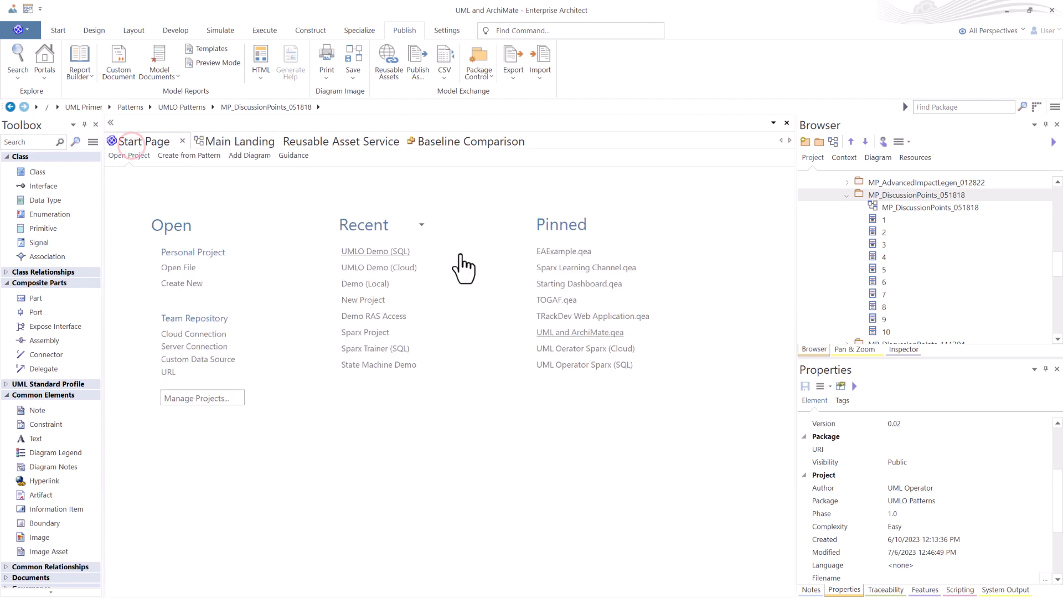
left_click(360, 283)
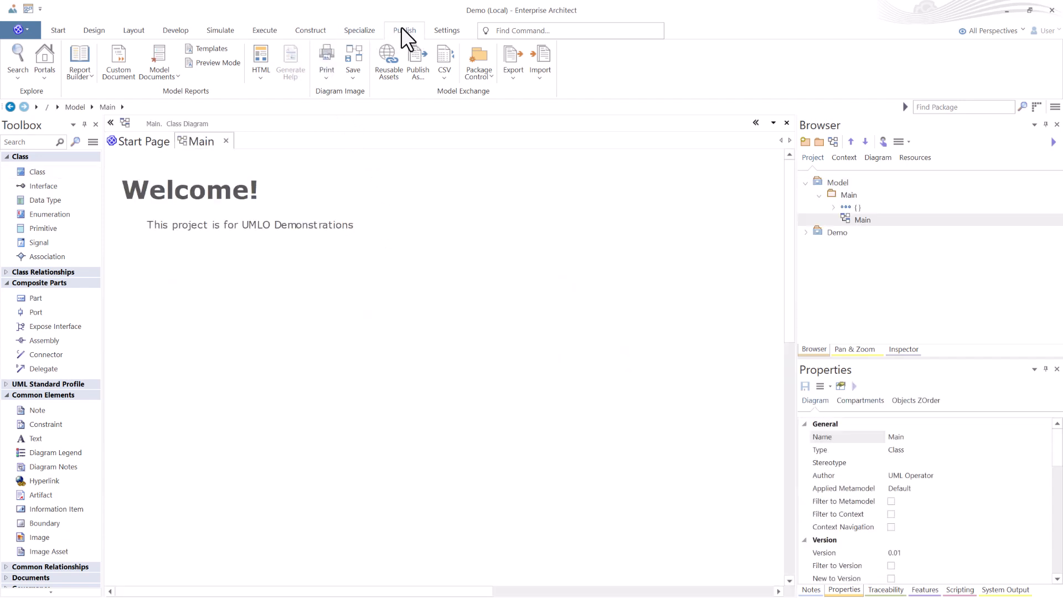
- Open the Reusable Asset Service for Demo (Local), connected to the UMLO Demo registry with its storage set to Training Models
left_click(385, 58)
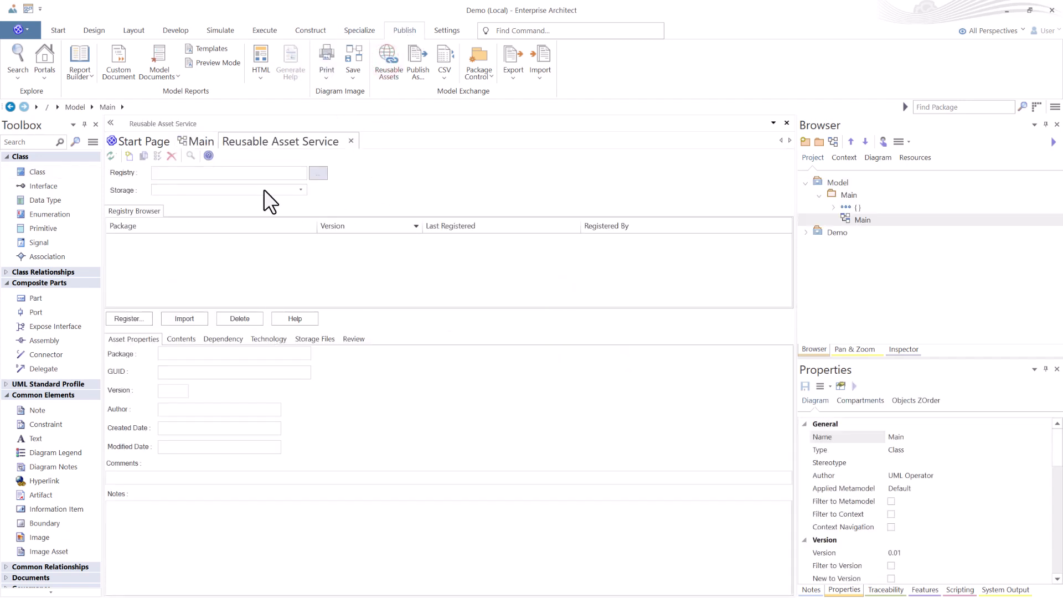
left_click(319, 173)
left_click(515, 363)
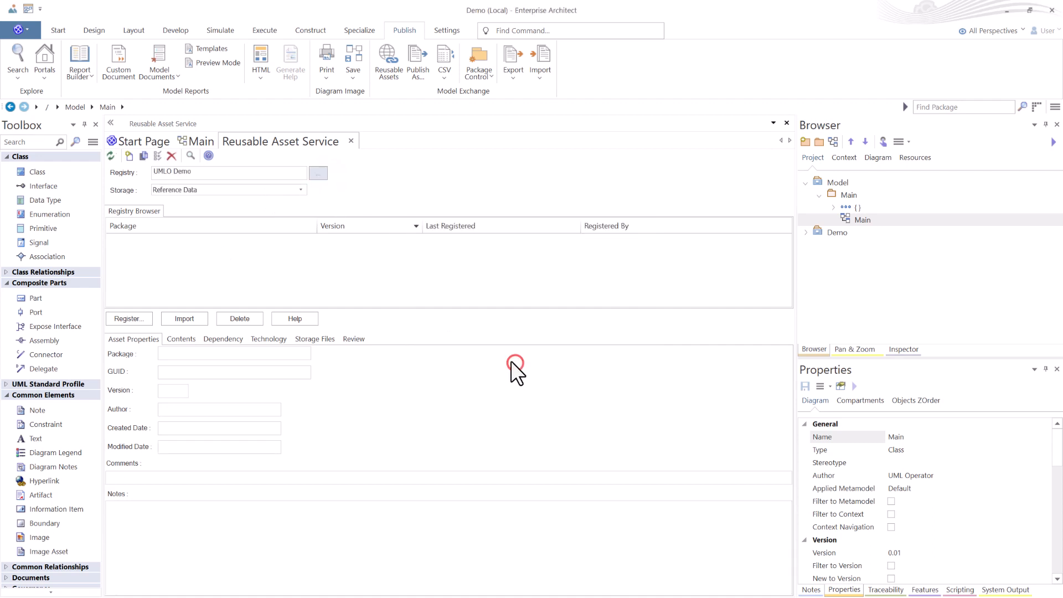
left_click(232, 190)
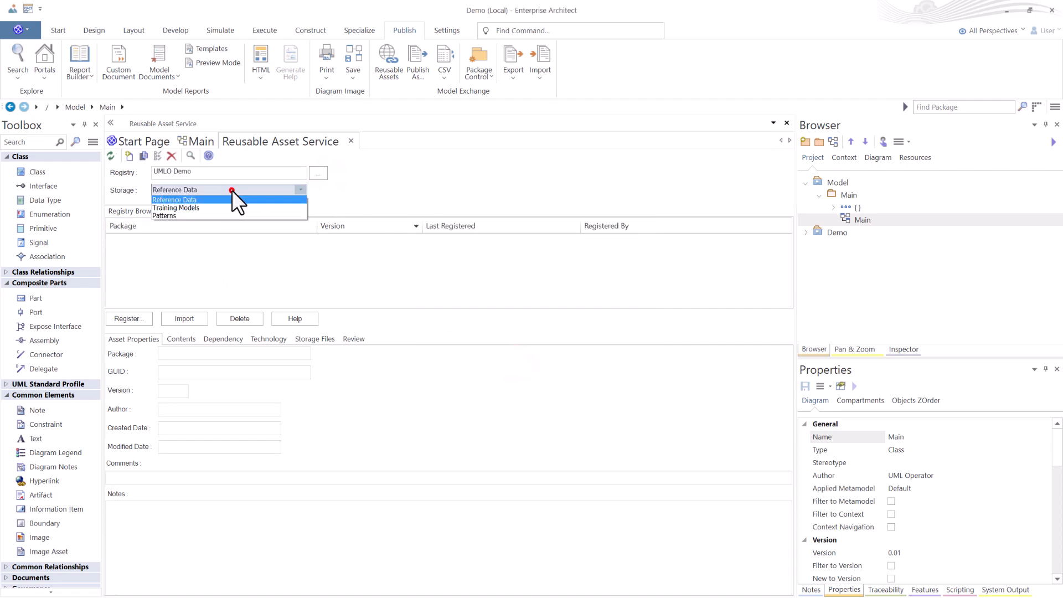
left_click(192, 208)
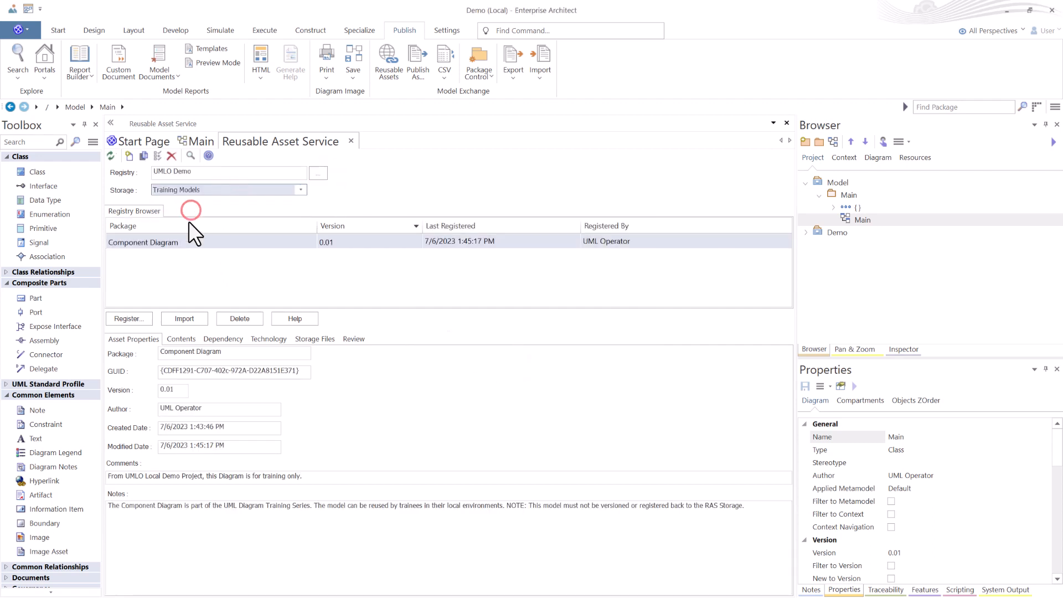
- Find the registered Component Diagram package in the project Browser and select the diagram it contains
right_click(161, 243)
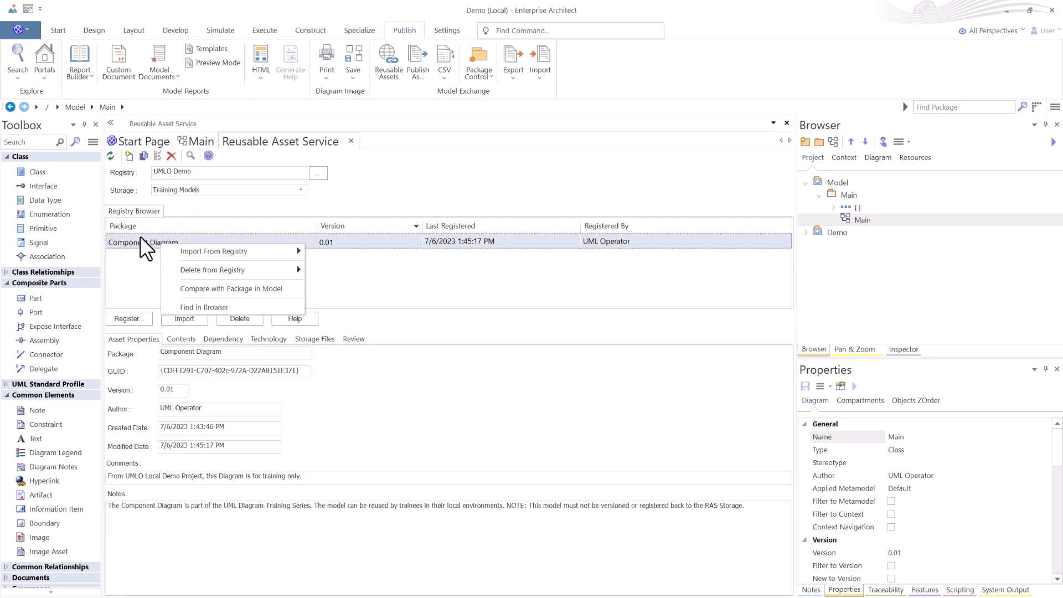
mouse_move(168, 248)
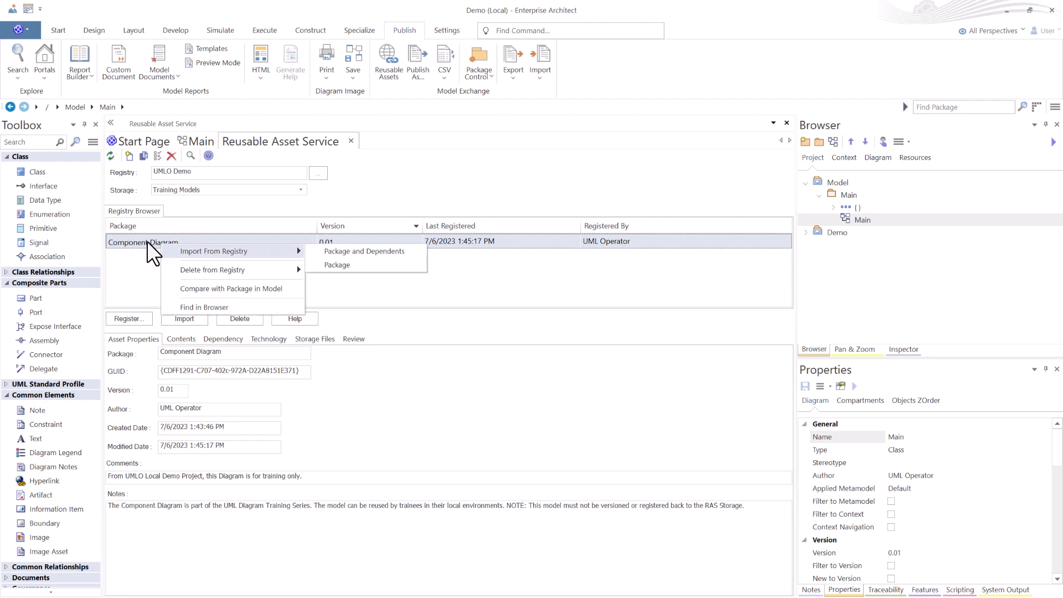
left_click(212, 304)
left_click(818, 257)
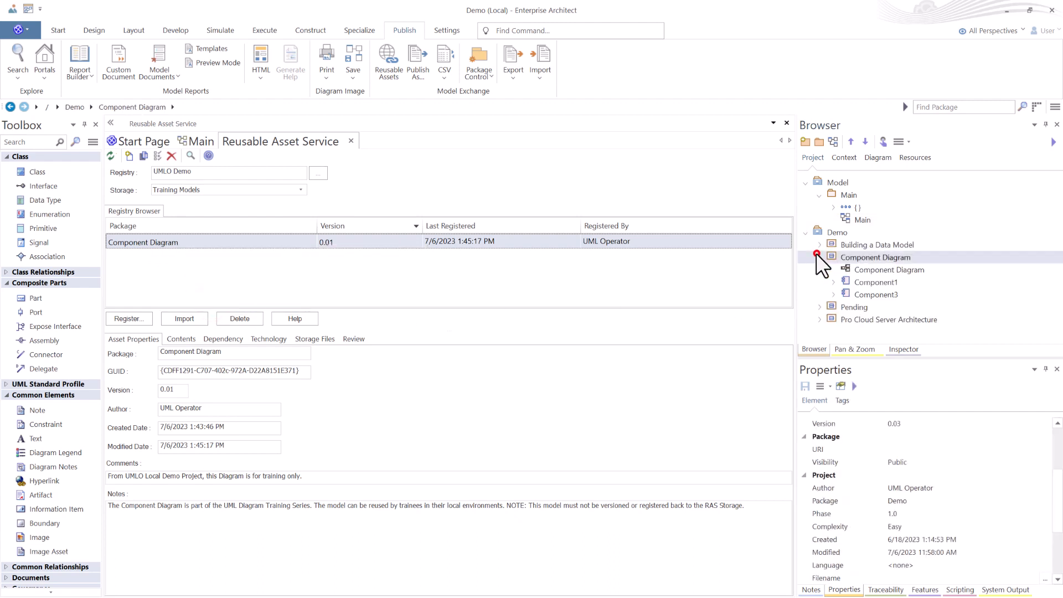
left_click(856, 267)
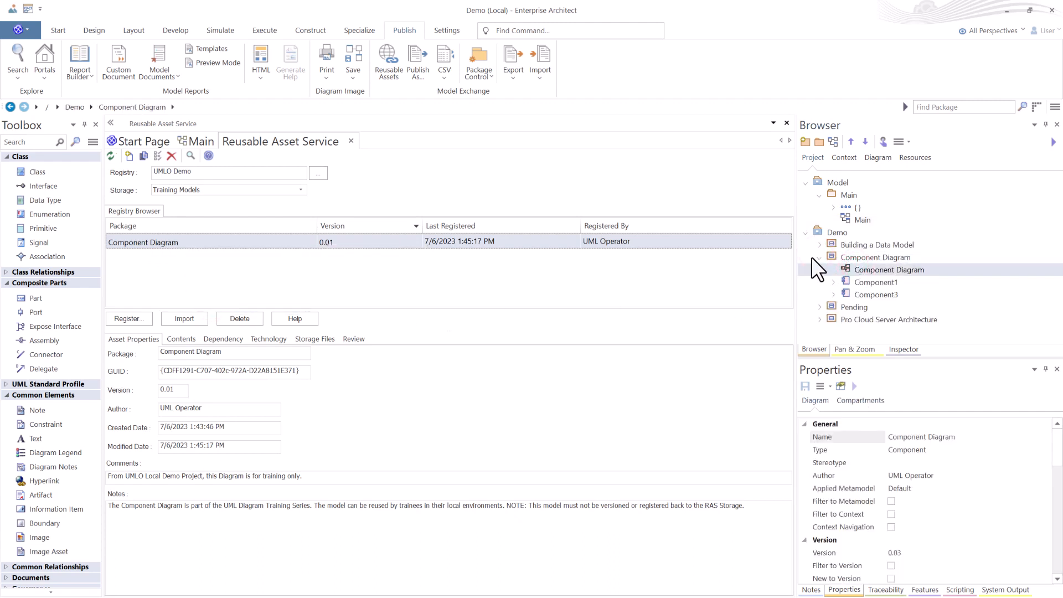
- Compare the registry version of the Component Diagram package with the one in the model
right_click(186, 243)
left_click(250, 281)
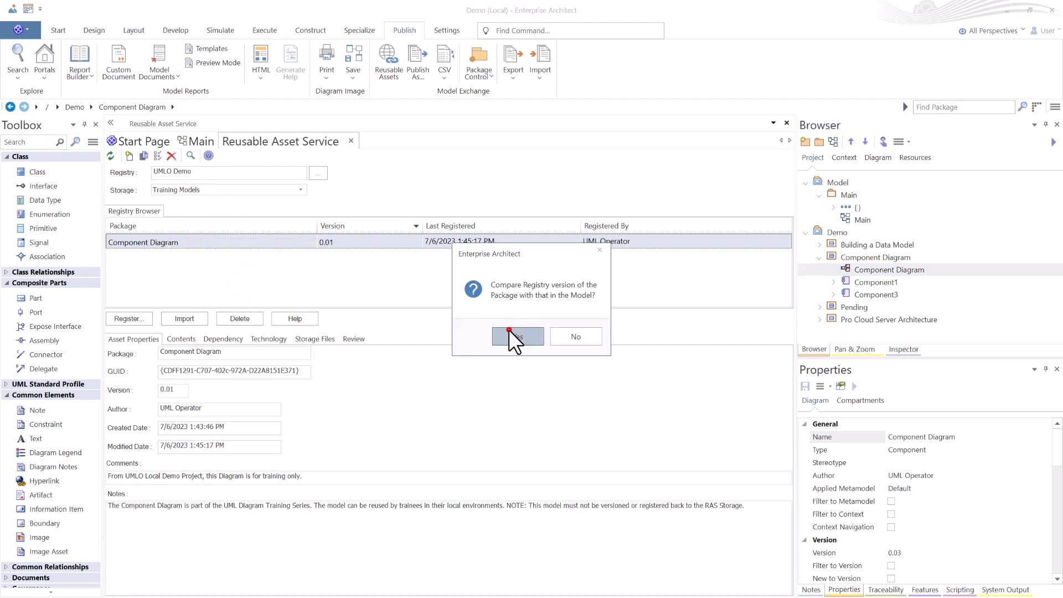
left_click(508, 332)
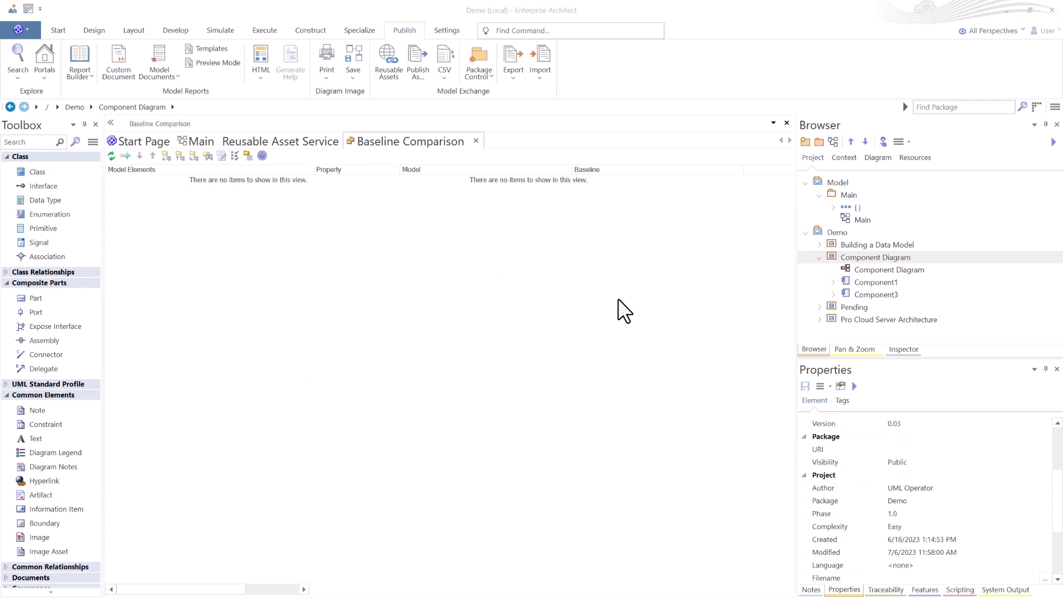
- Examine the stored baselines of the Component Diagram package, select version 0.03, and close the list
left_click(852, 268)
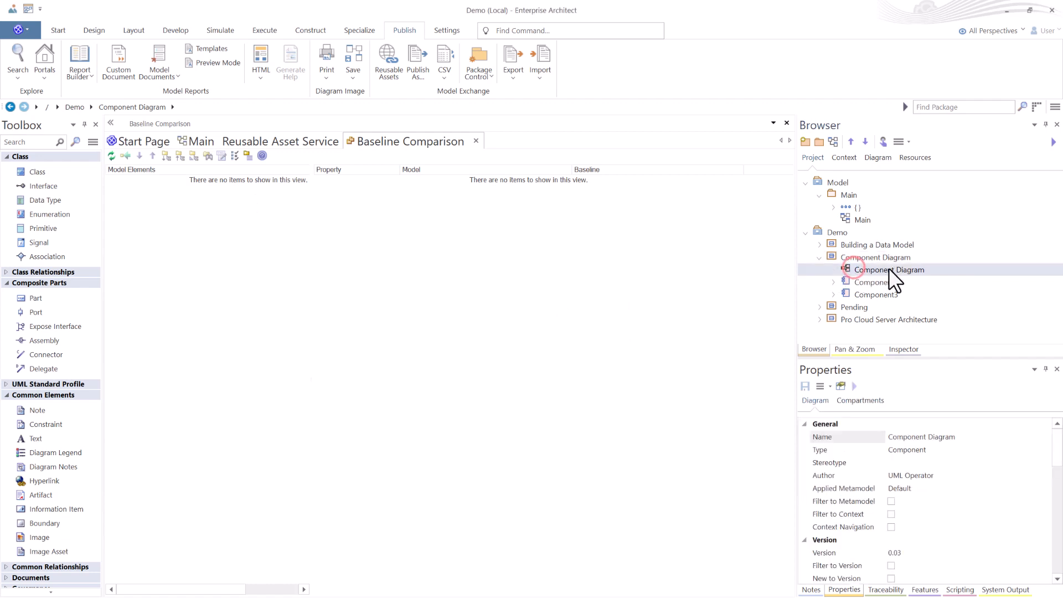
left_click(860, 257)
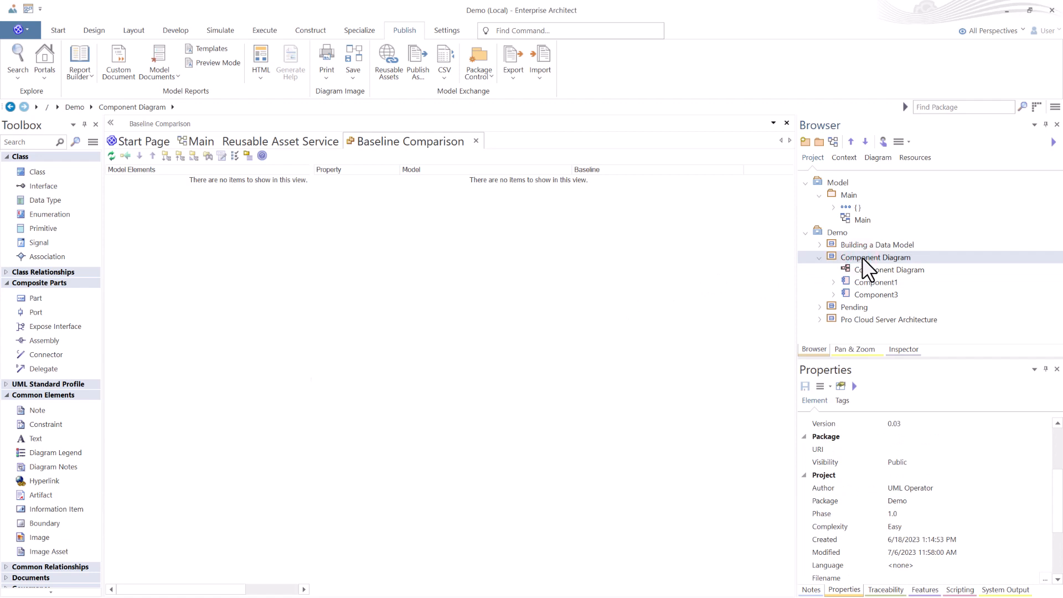
key("ctrl+alt+b")
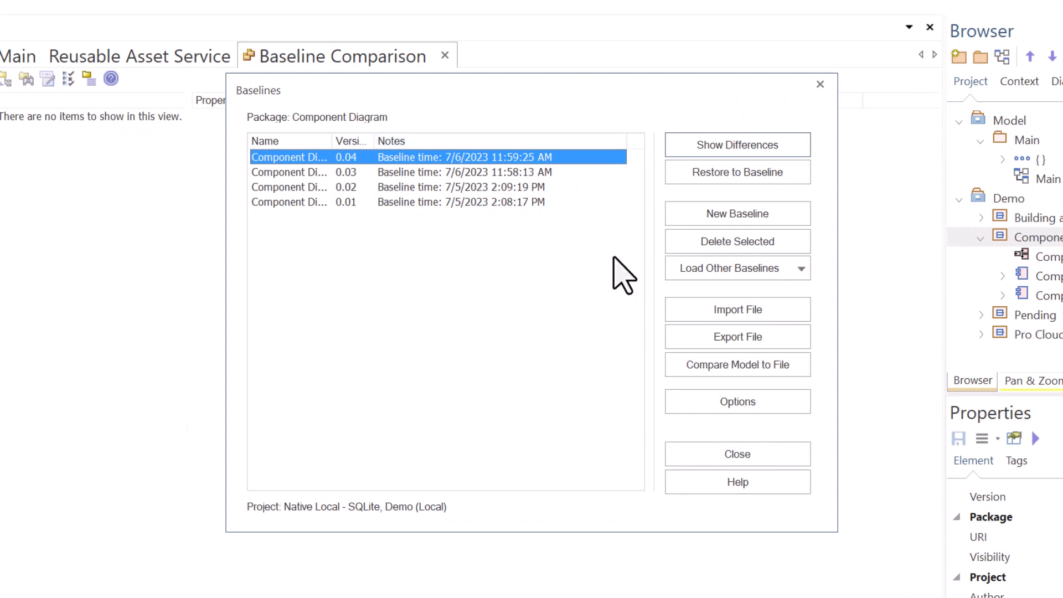
left_click(471, 170)
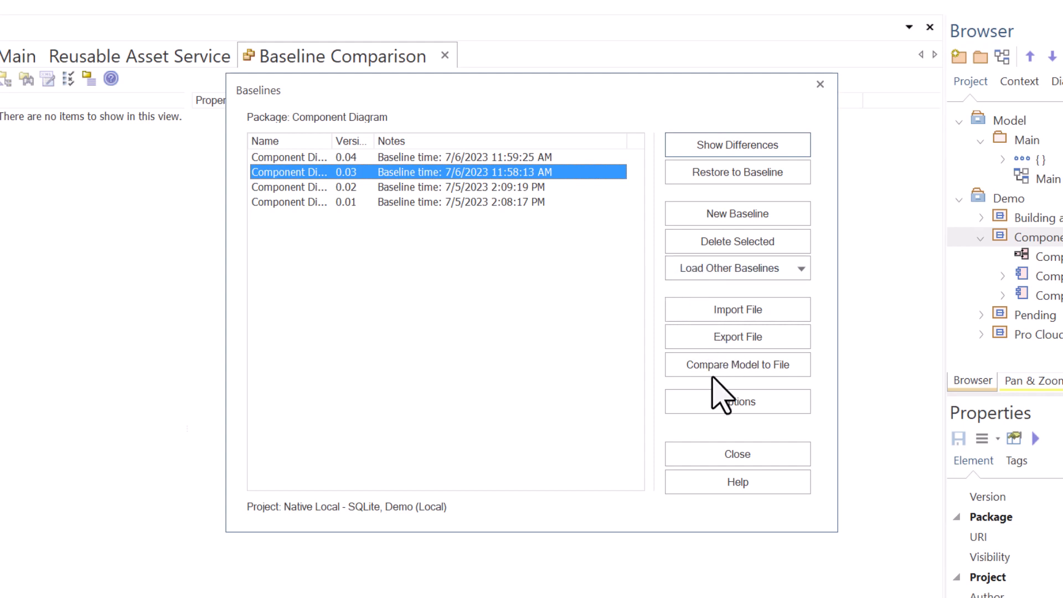
left_click(737, 454)
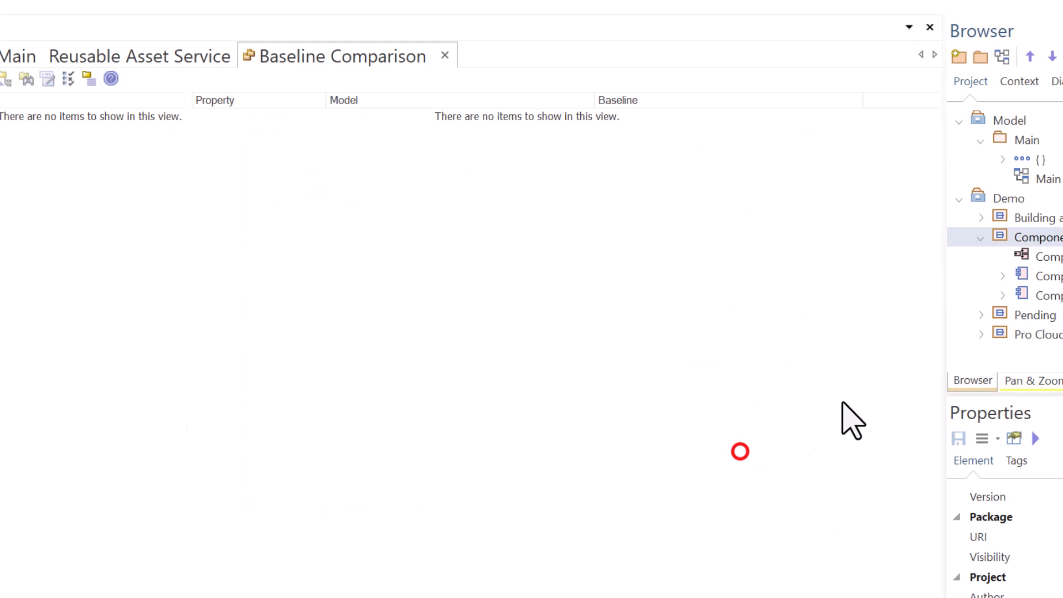
- Open the Component Diagram and delete the unnamed Dependency connector from Component3 to Component1
double_click(1024, 256)
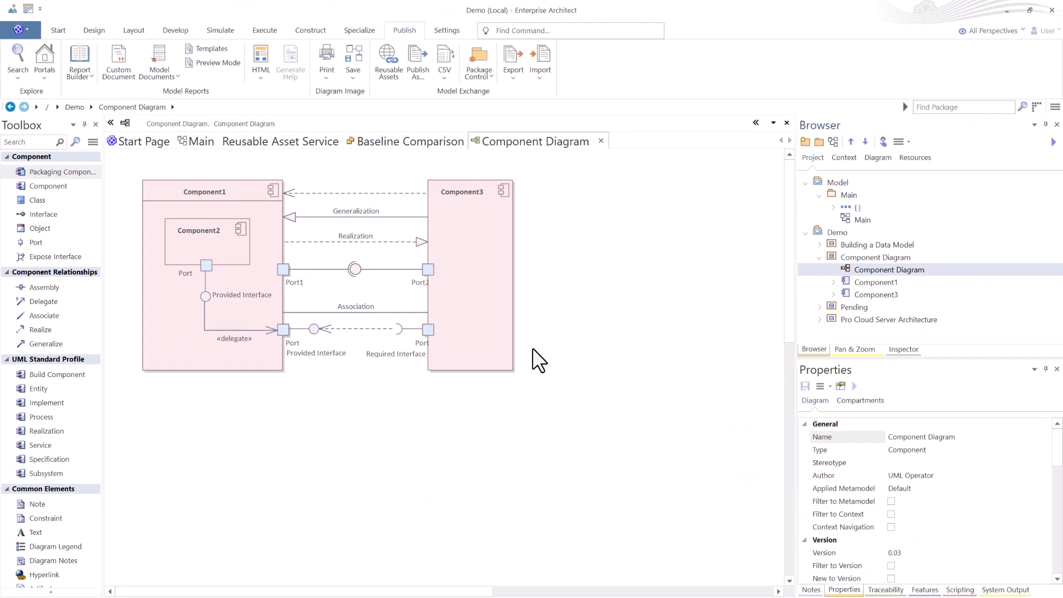
left_click(386, 193)
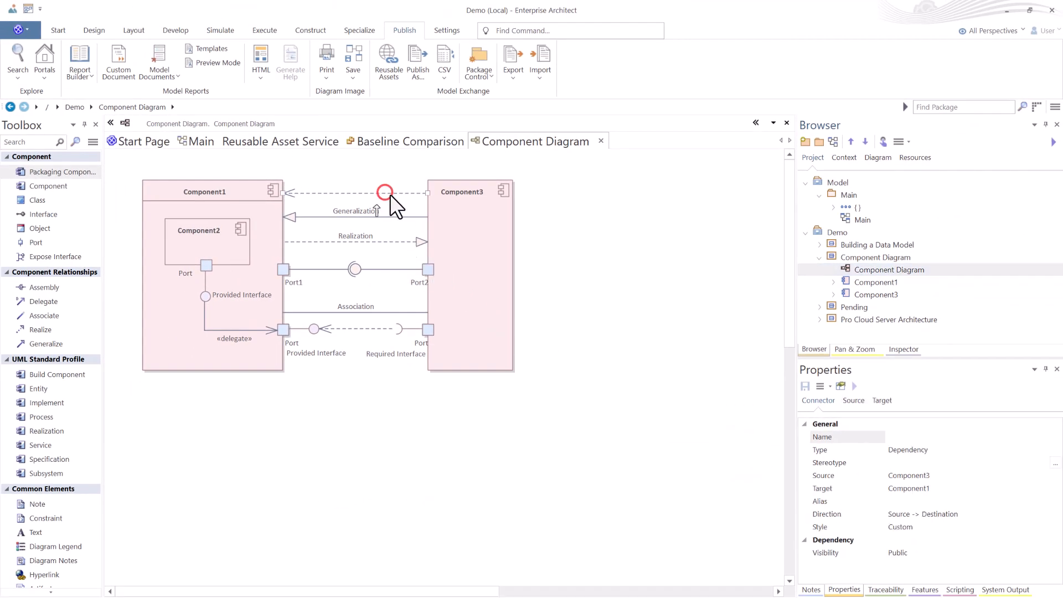
key("Delete")
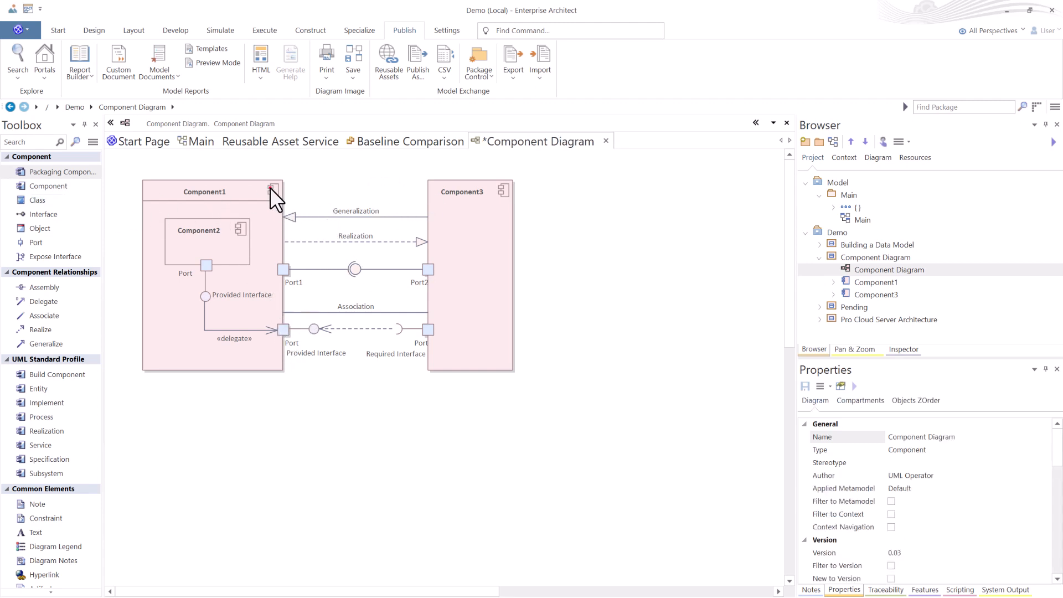
mouse_move(270, 187)
left_mouse_down()
mouse_move(341, 184)
mouse_move(394, 213)
mouse_move(275, 198)
mouse_move(473, 217)
mouse_move(351, 234)
mouse_move(253, 189)
left_mouse_up()
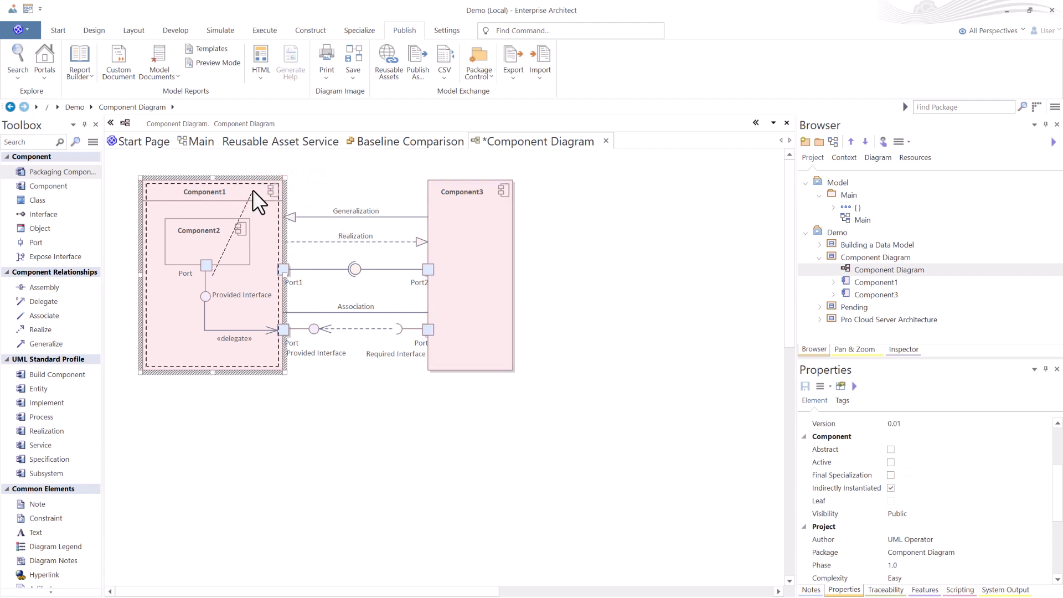
key("Escape")
left_click(367, 166)
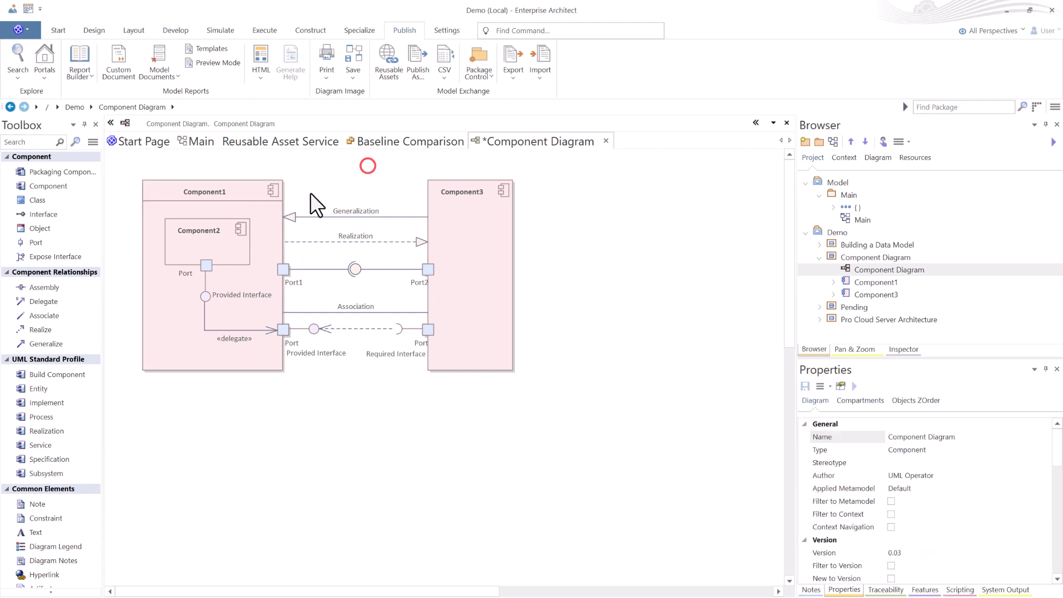
- Add the note "Component 1" to the Component1 element in the Component Diagram
left_click(219, 191)
left_click(814, 589)
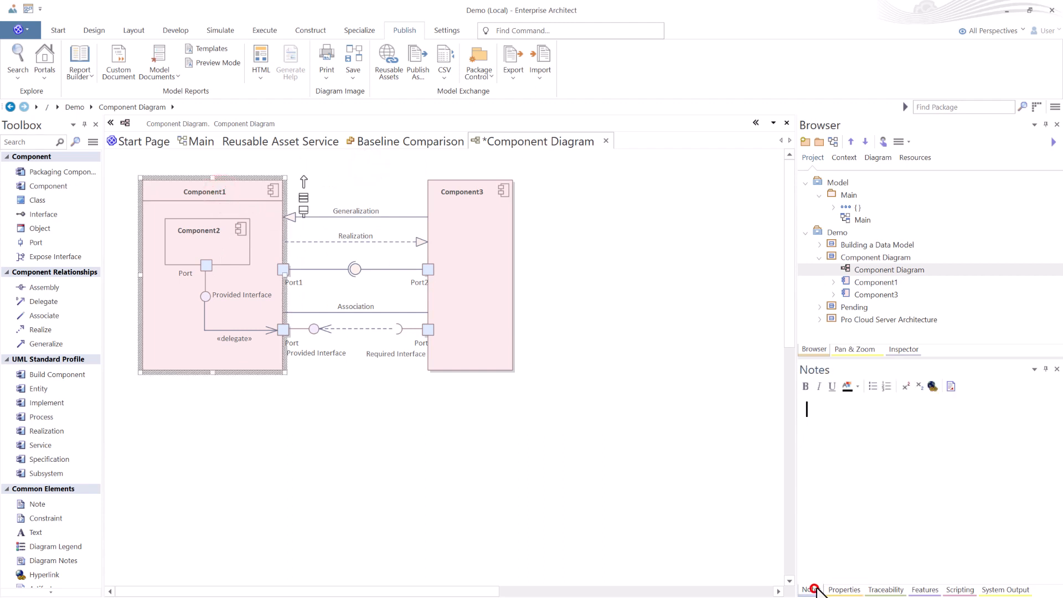
left_click(908, 491)
type("Co")
- Add the note "Component 3" to the Component3 element and save the Component Diagram
left_click(436, 195)
left_click(903, 440)
type("Co")
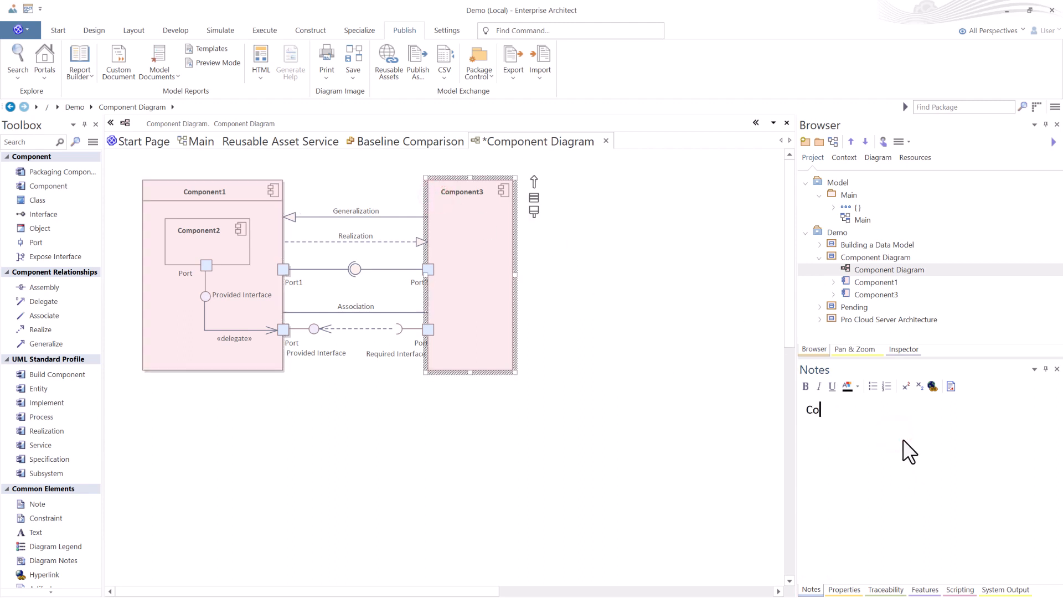
type("mponent 3")
left_click(705, 426)
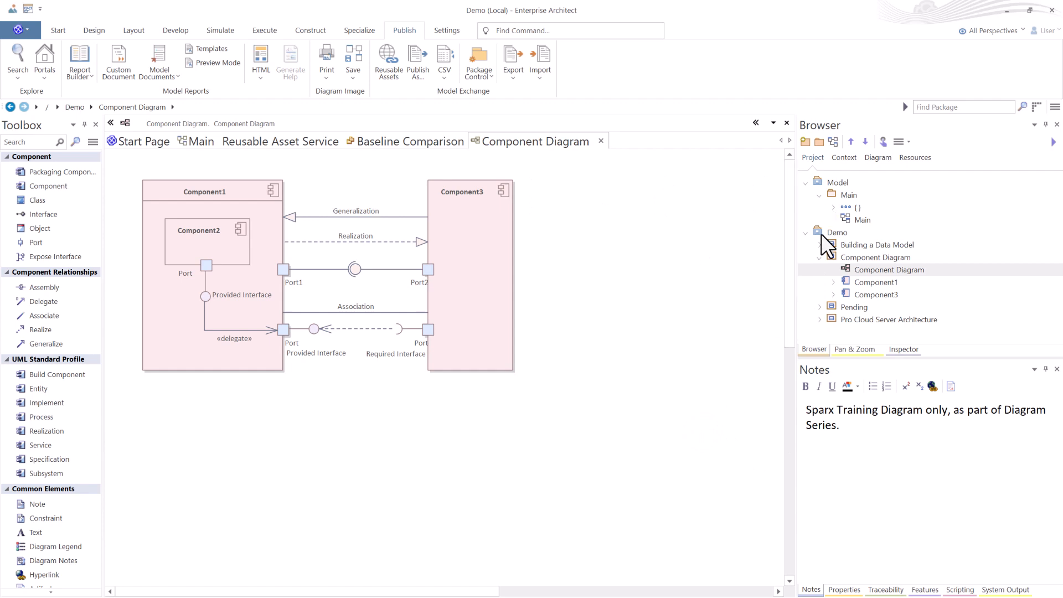
- Run a comparison of the registry version of the Component Diagram package against the modified package in the model
left_click(856, 255)
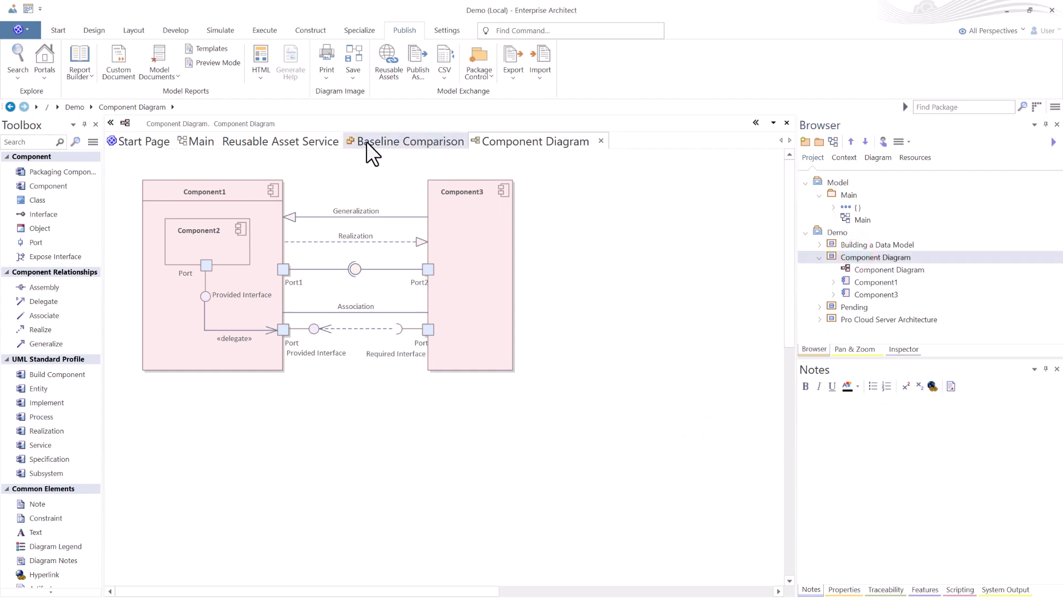
left_click(298, 143)
left_click(171, 243)
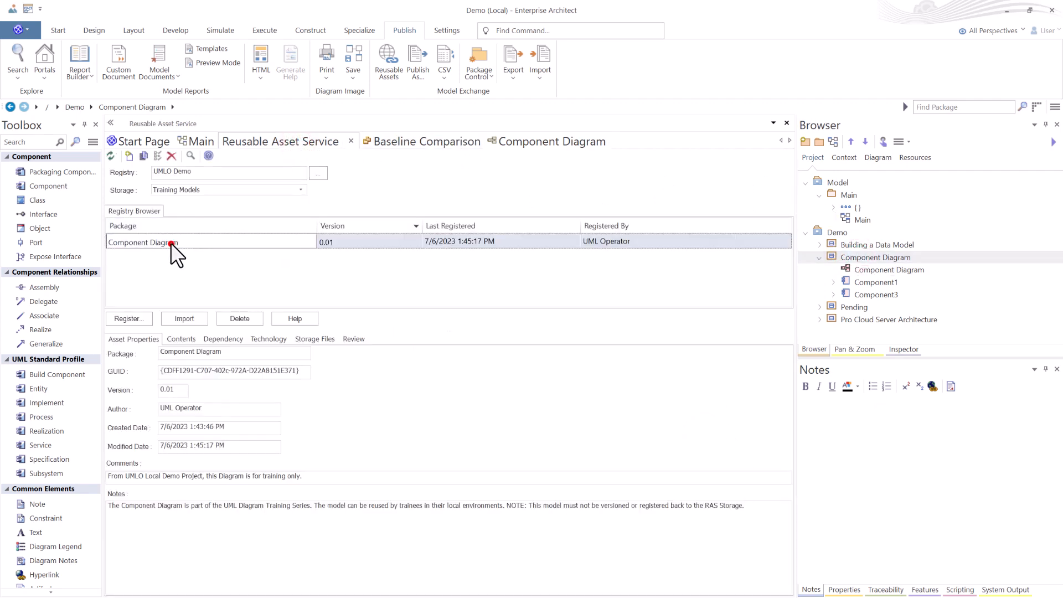
right_click(171, 242)
left_click(212, 285)
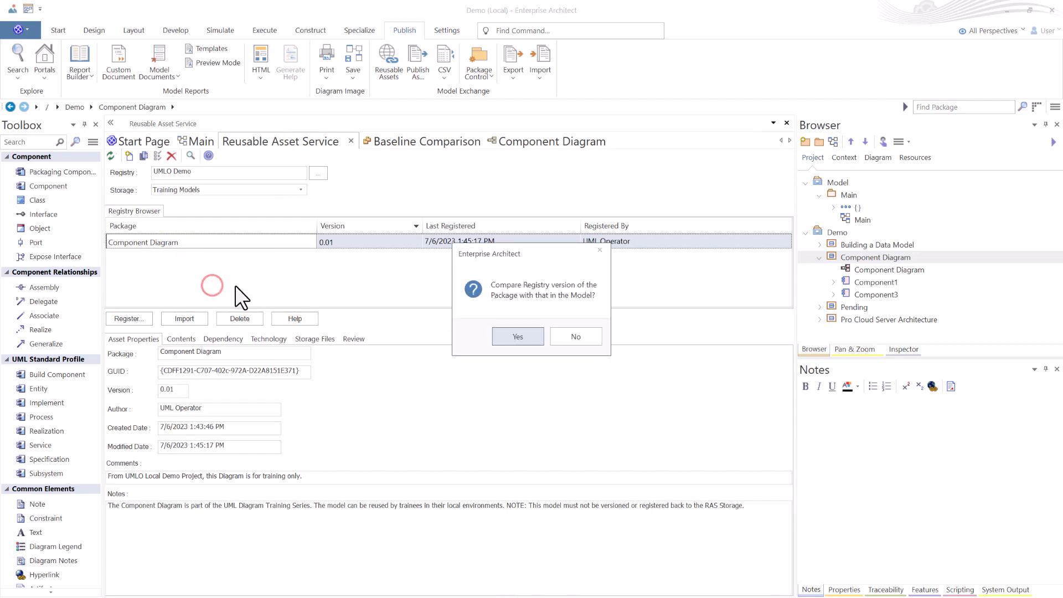
left_click(500, 336)
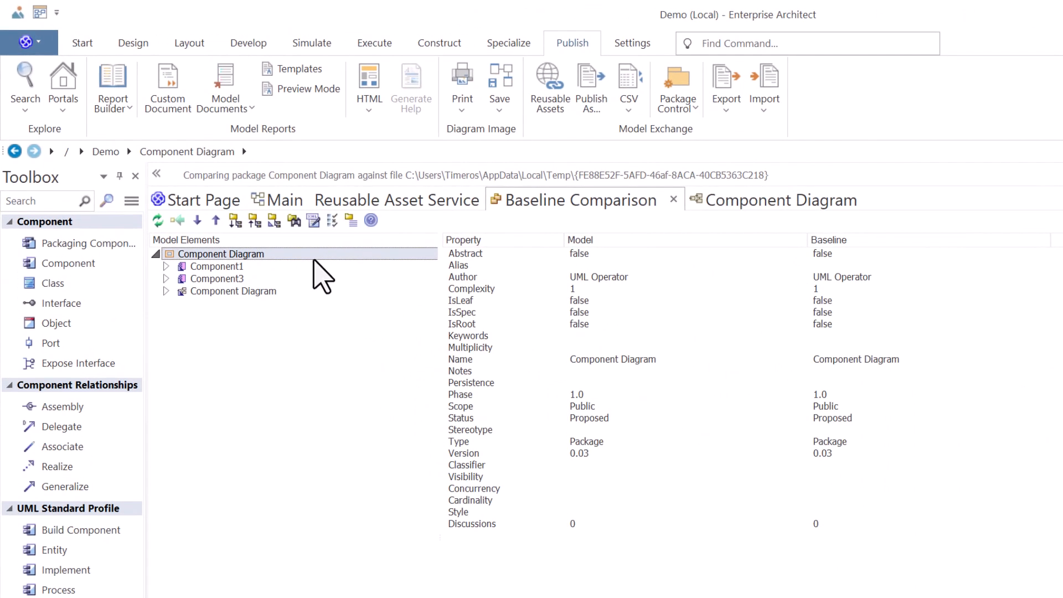
- Examine the model and baseline differences for Component1, Component3, and the Dependency link under Component3, including its source and target
left_click(224, 266)
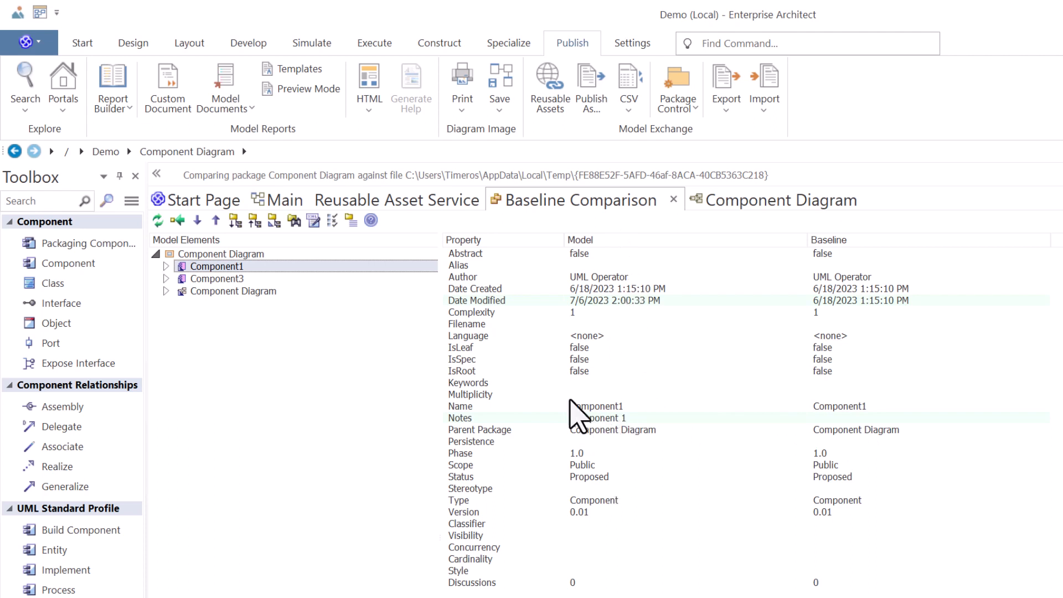
left_click(224, 279)
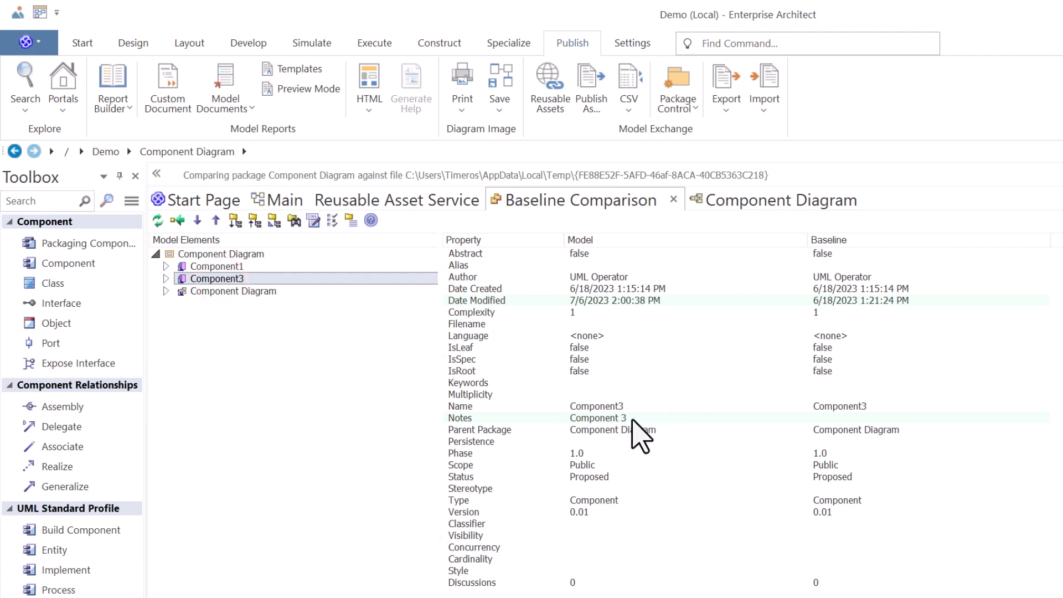
left_click(167, 278)
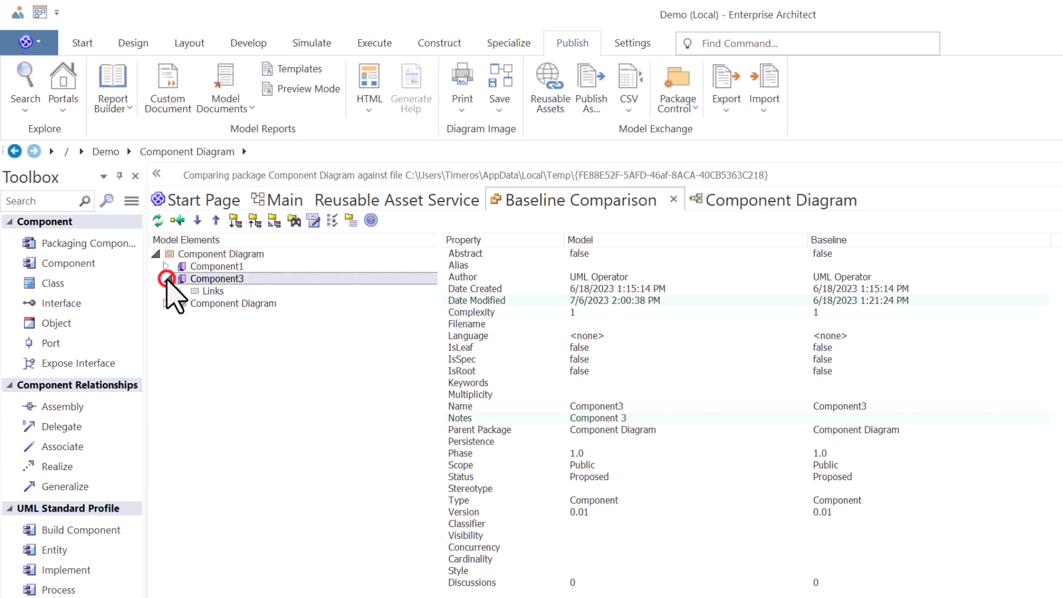
left_click(180, 291)
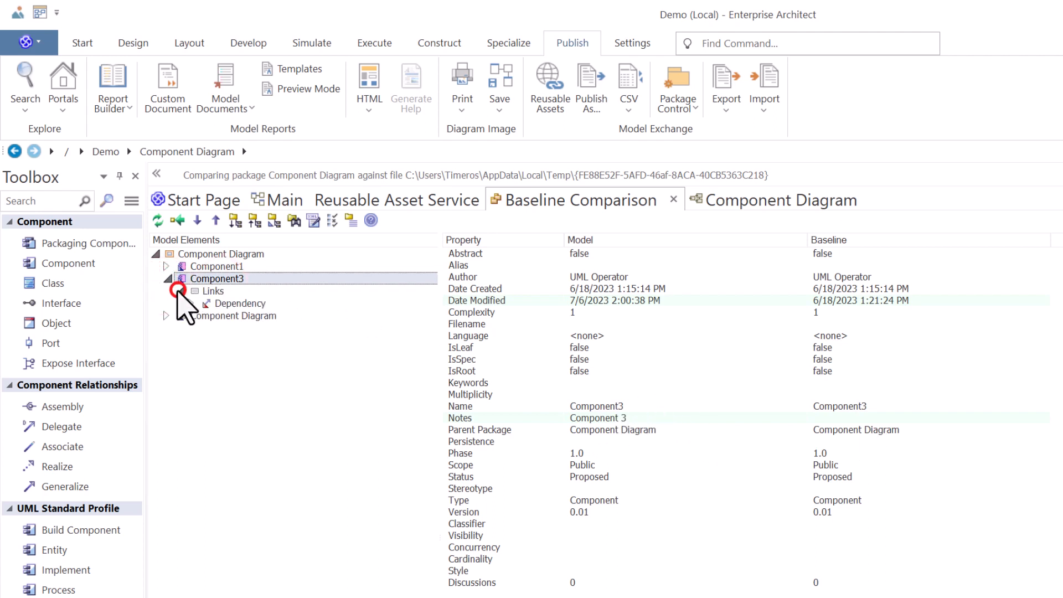
left_click(224, 304)
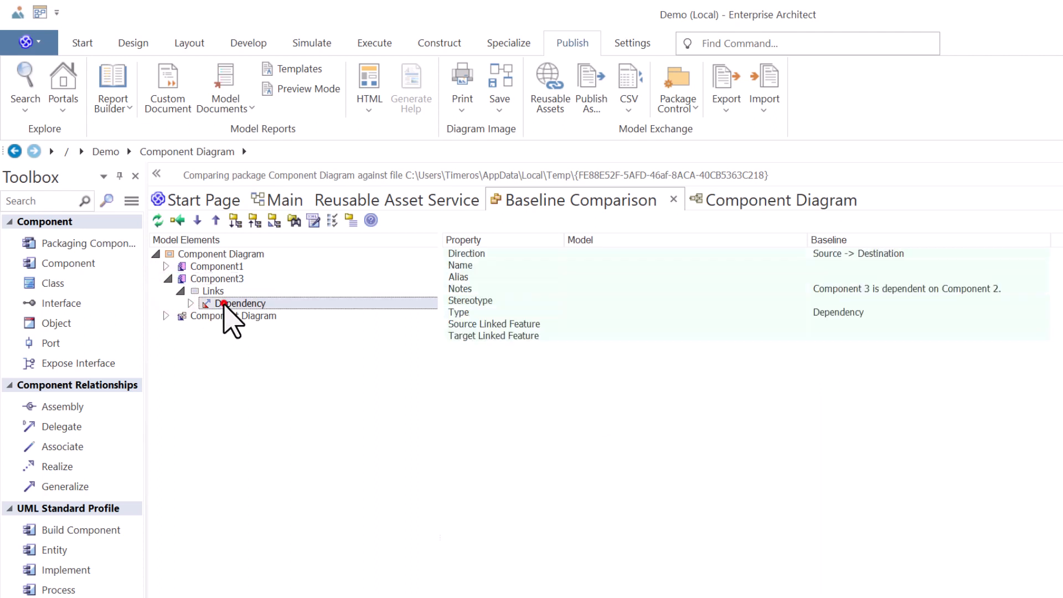
left_click(191, 304)
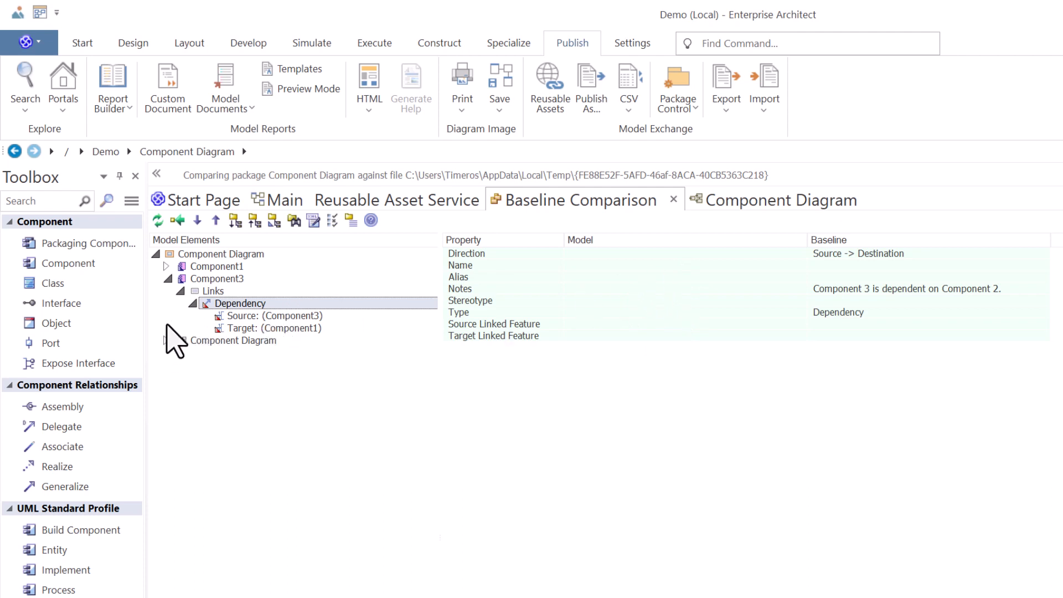
left_click(166, 266)
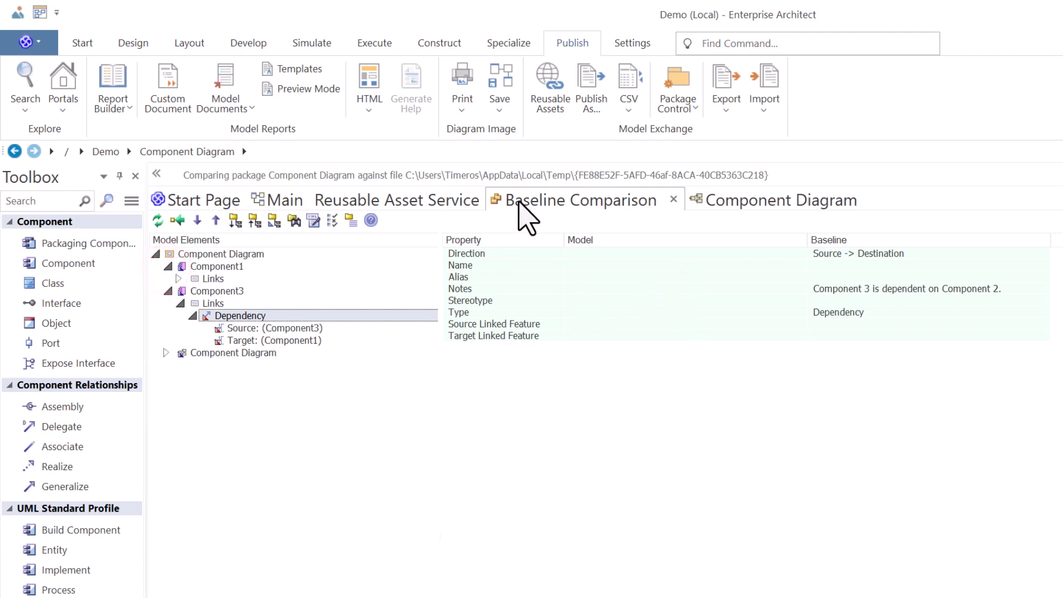
- Return to the Reusable Asset Service and check the registered Component Diagram entry against the package and diagram in the project Browser
left_click(407, 200)
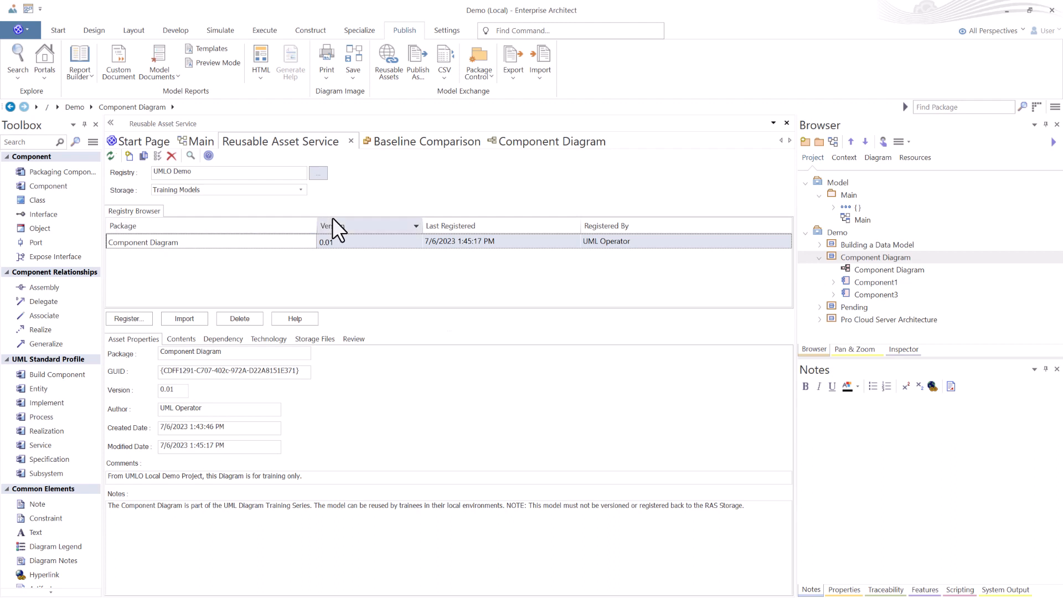
left_click(859, 268)
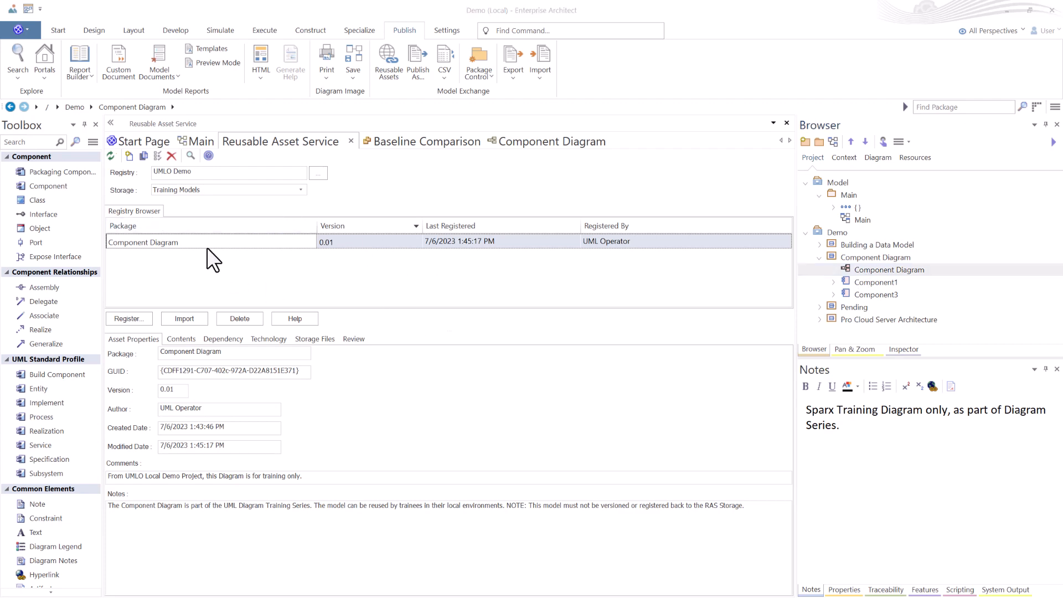
left_click(129, 239)
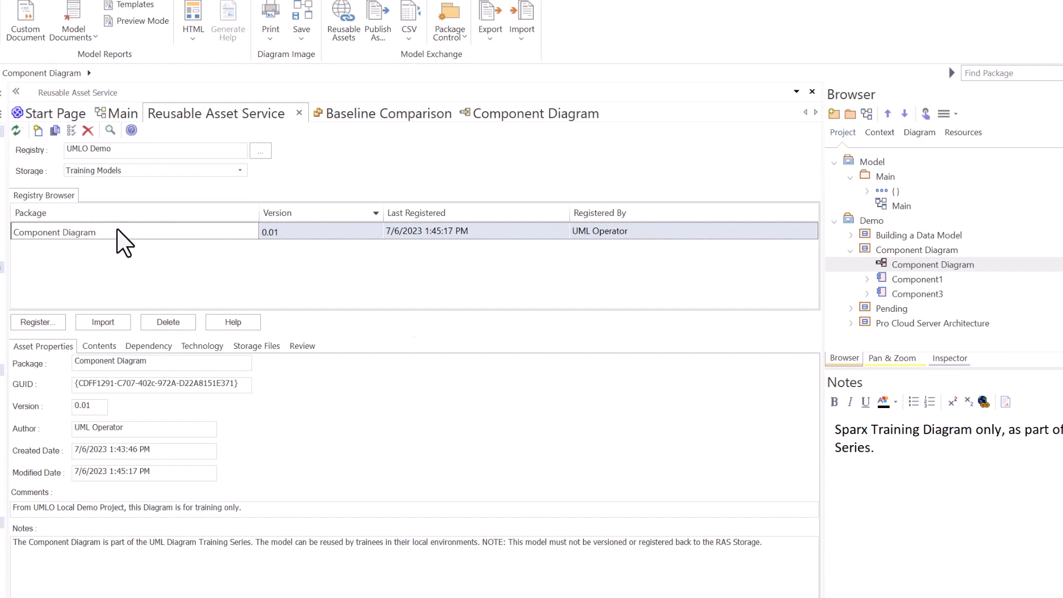
left_click(918, 251)
left_click(913, 263)
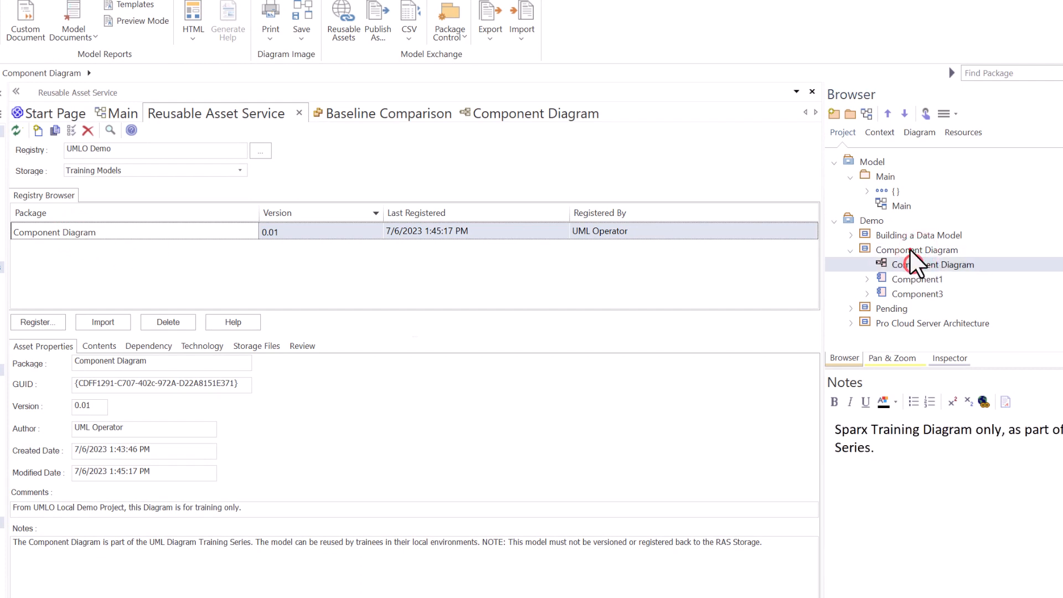
left_click(910, 250)
left_click(908, 264)
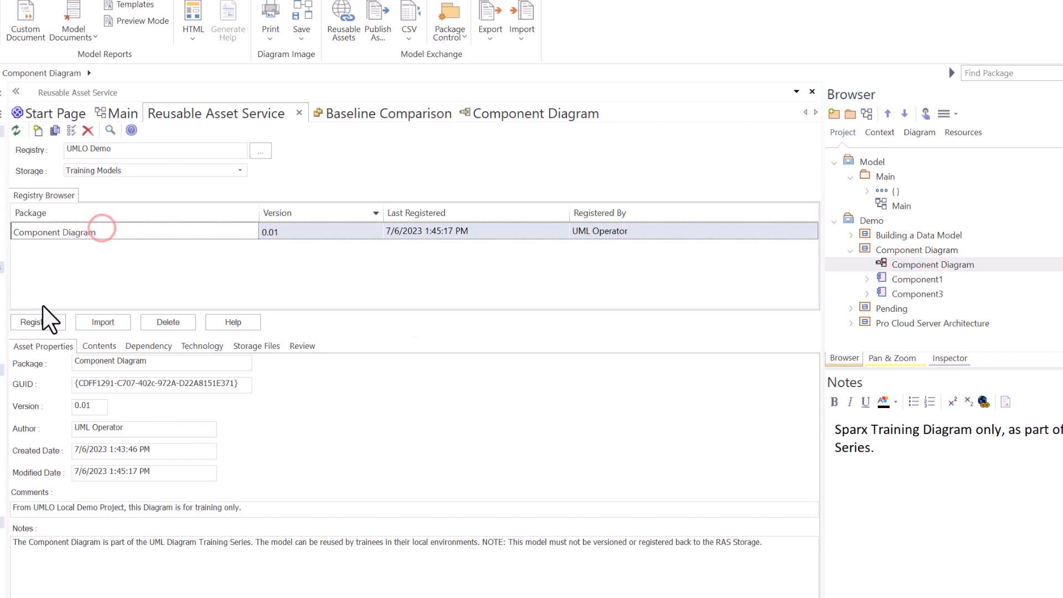
- Register the Component Diagram package in Training Models as version 0.02, reusing the comments and notes of the existing registration
left_click(24, 325)
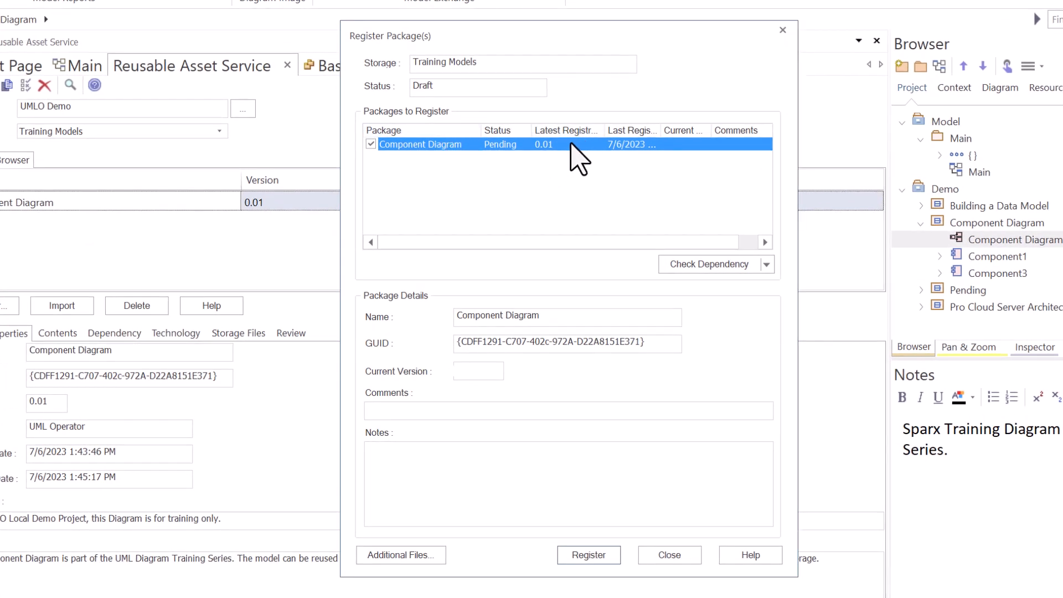
left_click(471, 369)
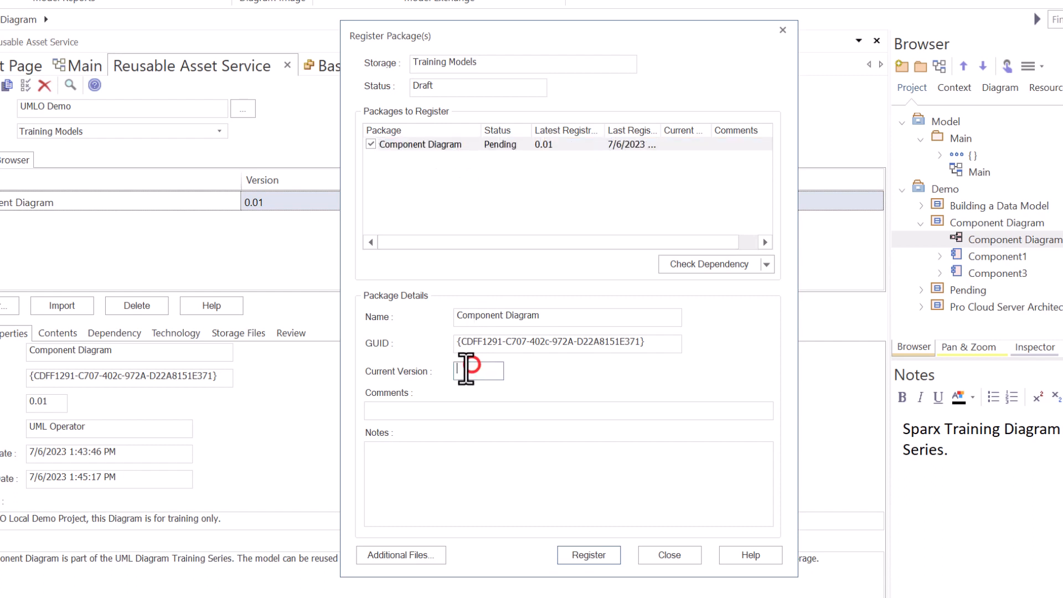
type("0.02")
left_click(432, 411)
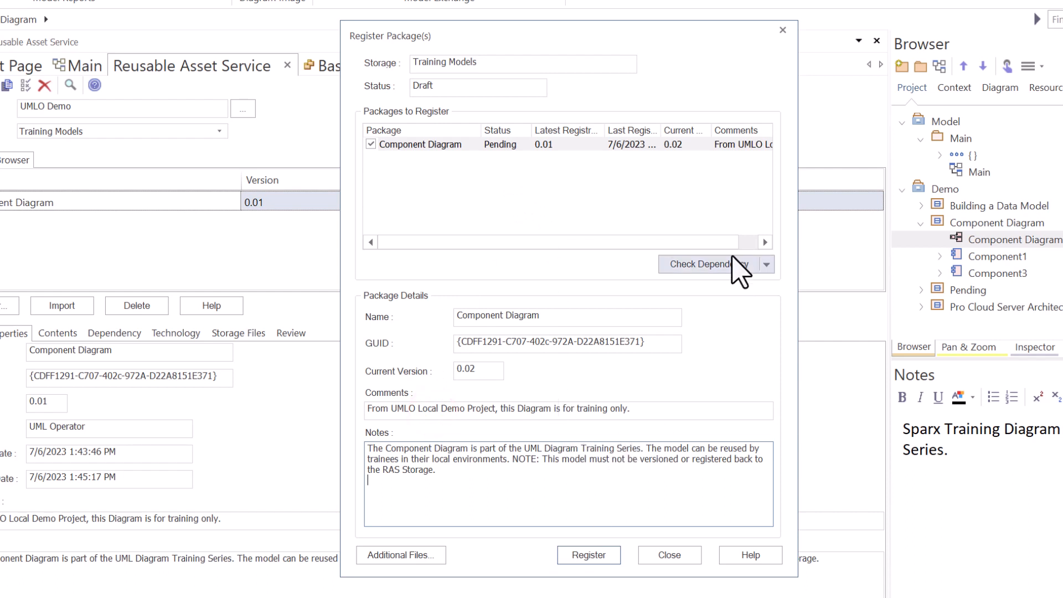
left_click(588, 566)
left_click(563, 344)
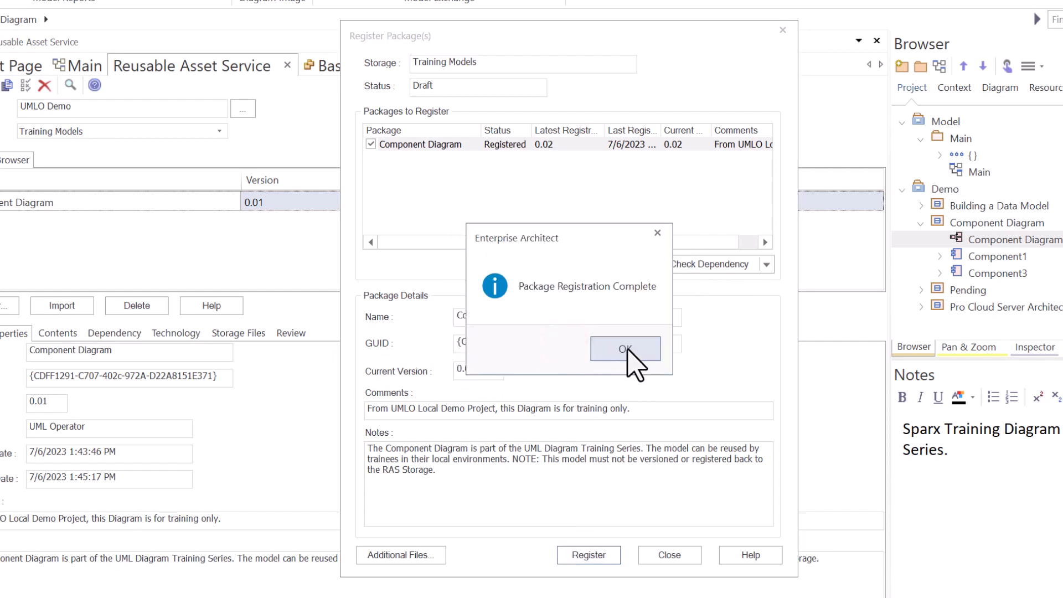
left_click(631, 354)
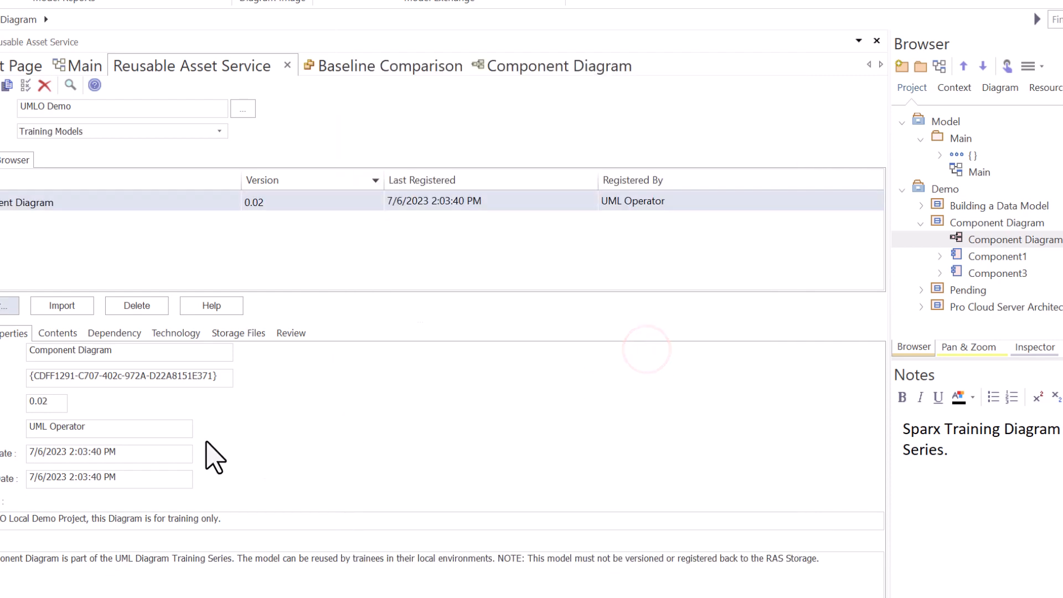
- Check the version property of the newly registered Component Diagram package and view its review comments
left_click(42, 198)
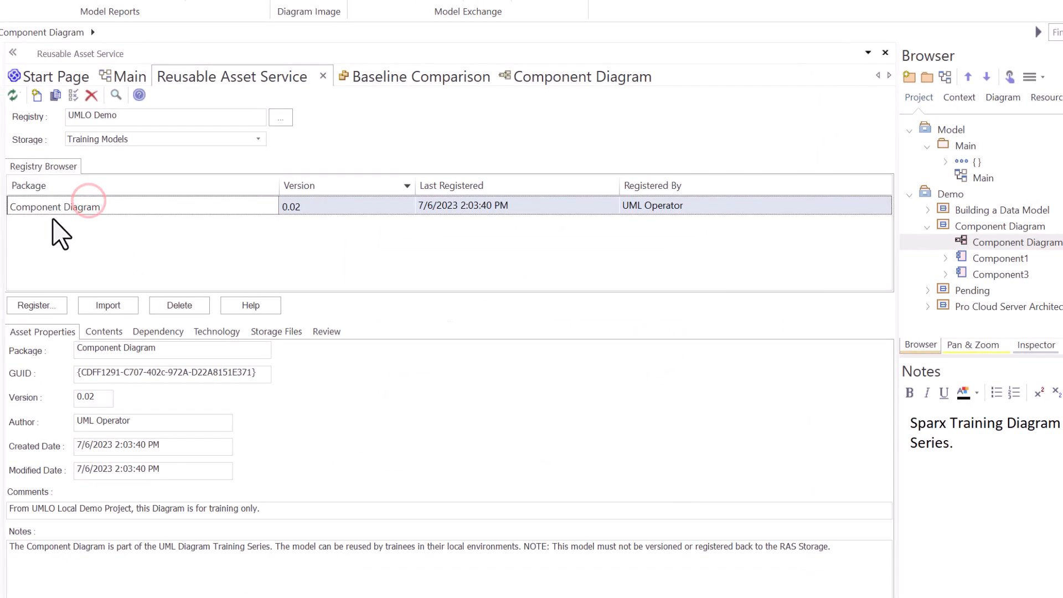
double_click(103, 397)
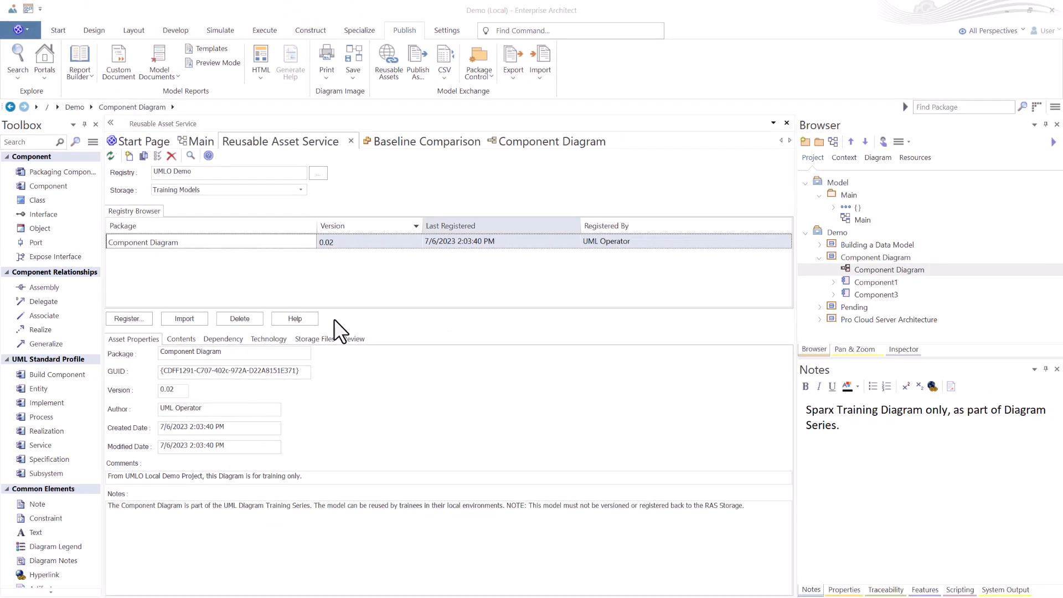
left_click(355, 340)
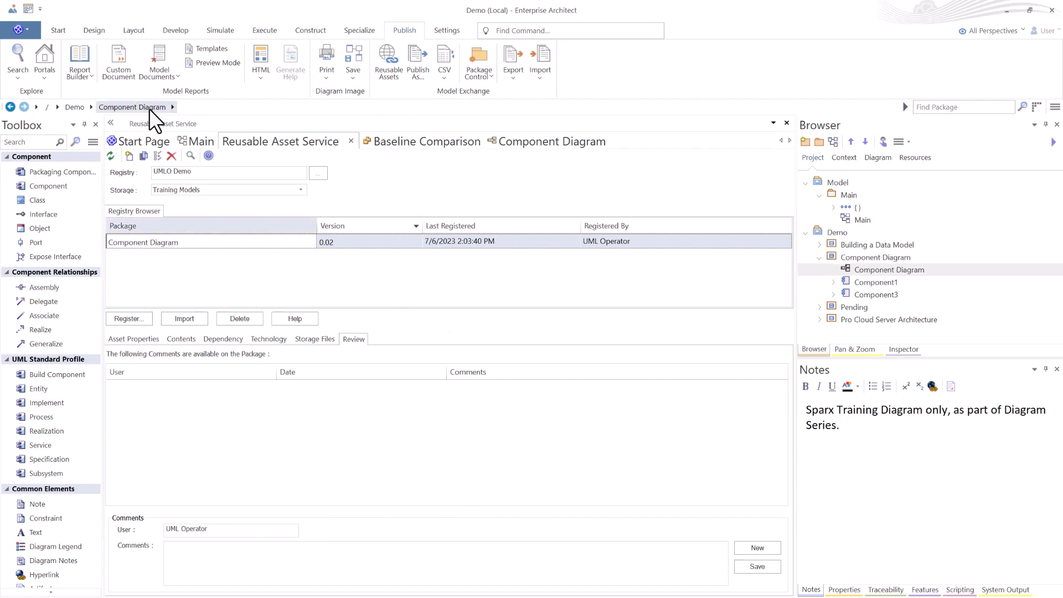
- Open the recent project UMLO Demo (Cloud) and expand the Training Models package under RAS_Storage
left_click(143, 139)
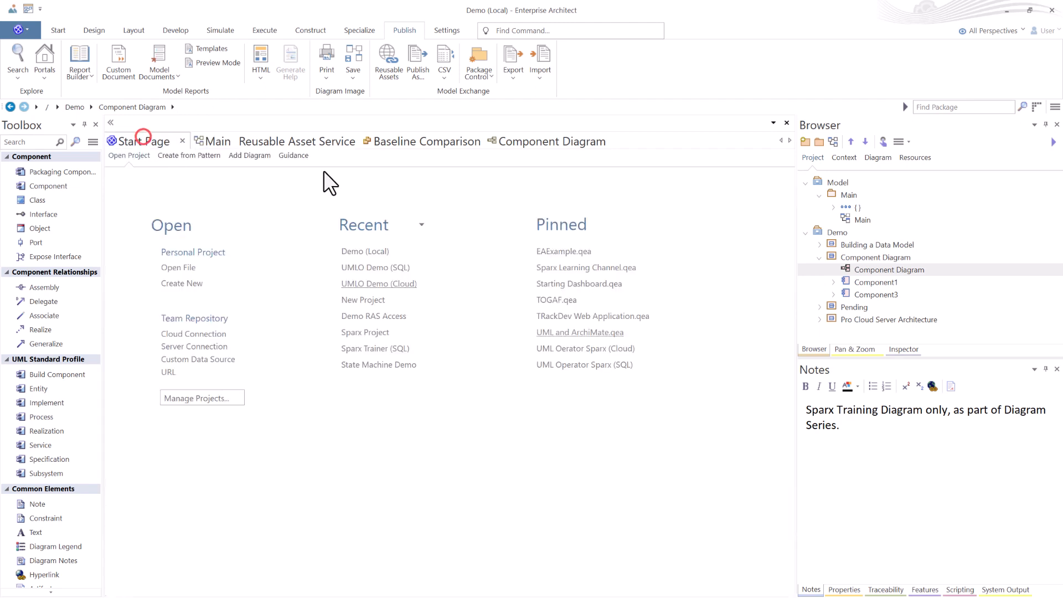
left_click(385, 282)
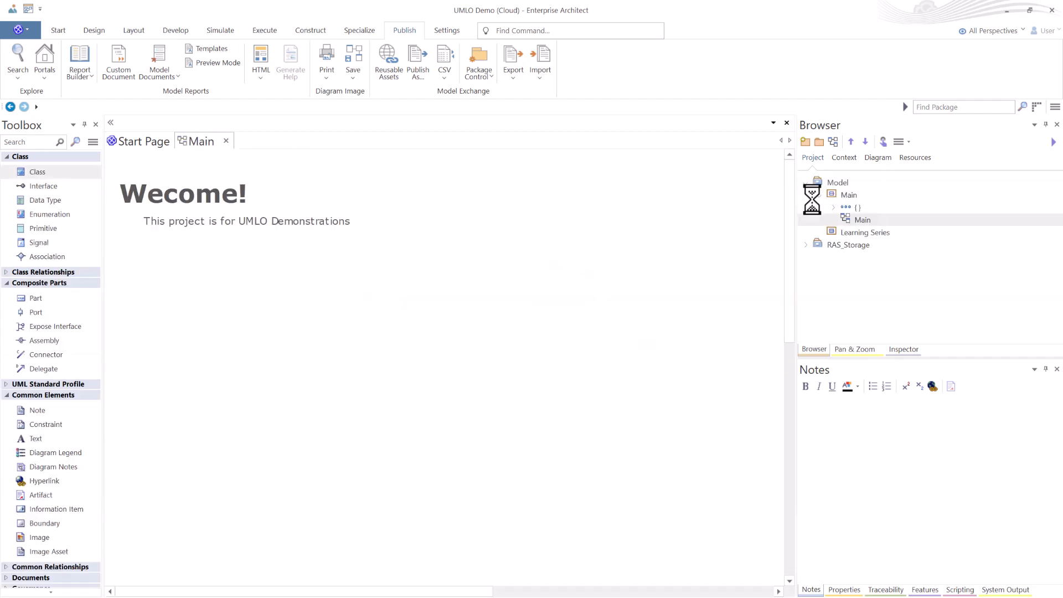
left_click(806, 245)
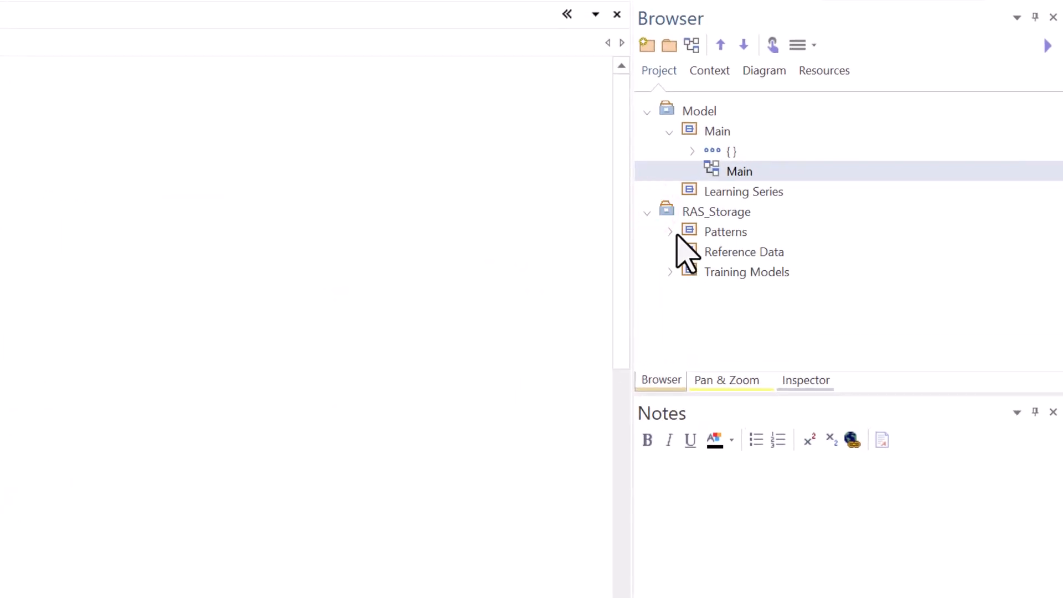
left_click(668, 273)
- Examine the notes of the two Component Diagram artifacts stored in the Training Models package
left_click(735, 297)
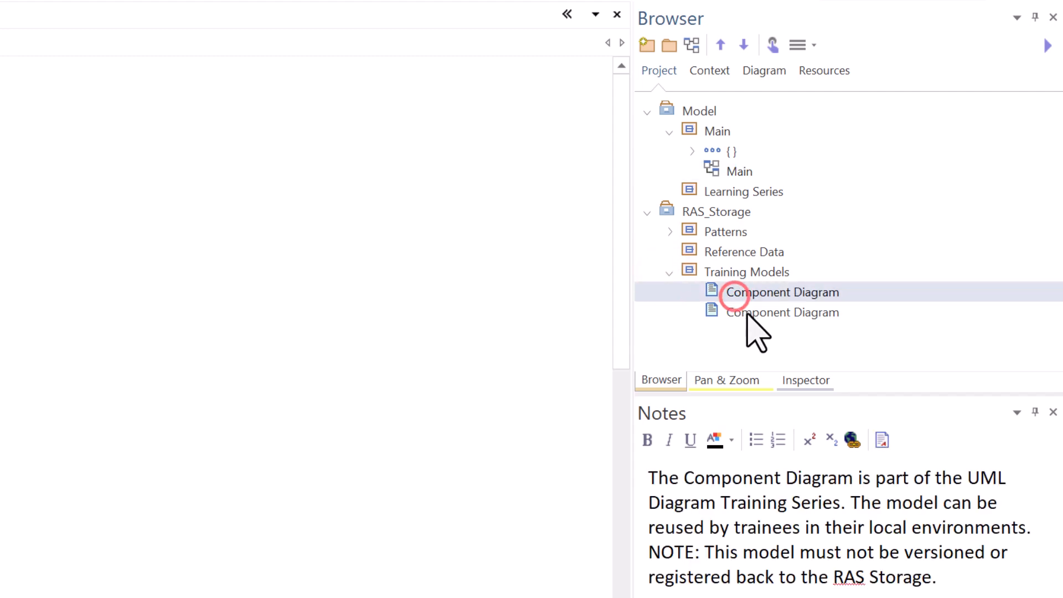
left_click(749, 312)
left_click(760, 293)
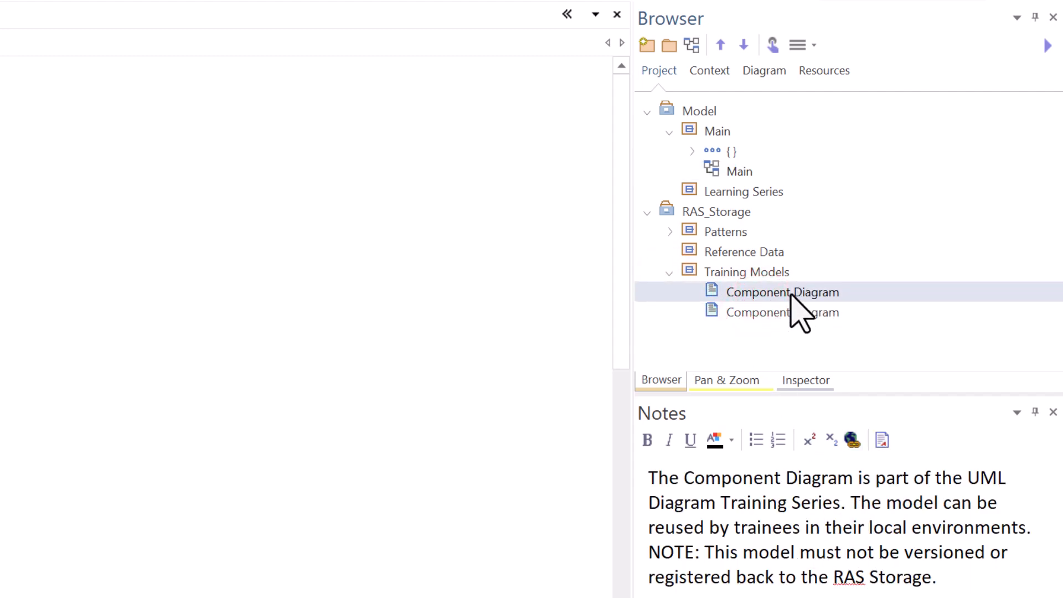
left_click(773, 312)
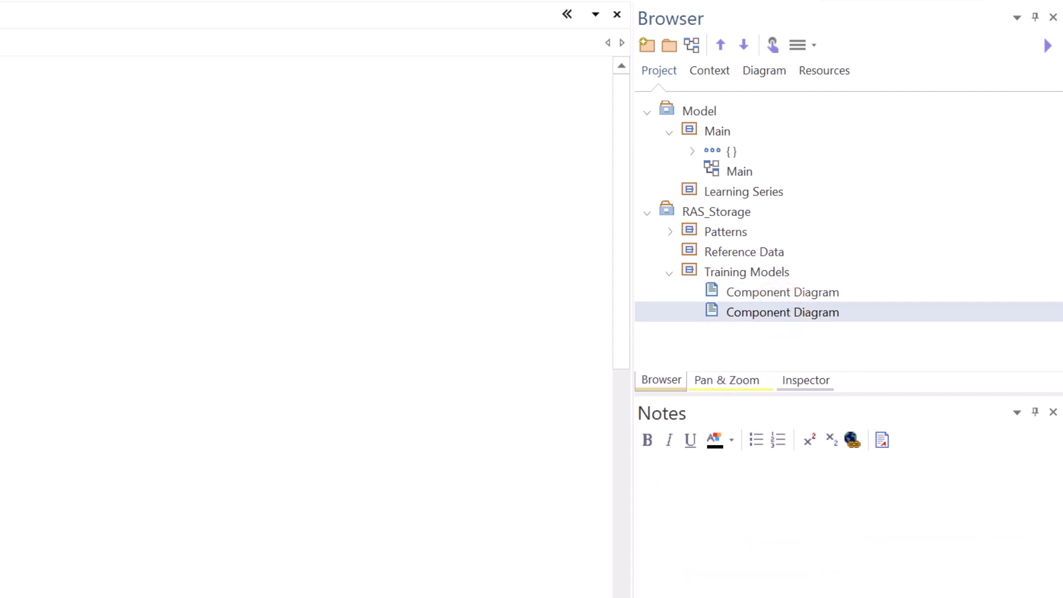
- Compare the element properties of the two Component Diagram artifacts in Training Models, including their created and modified dates and version
left_click(710, 584)
scroll(837, 409, "down", 4)
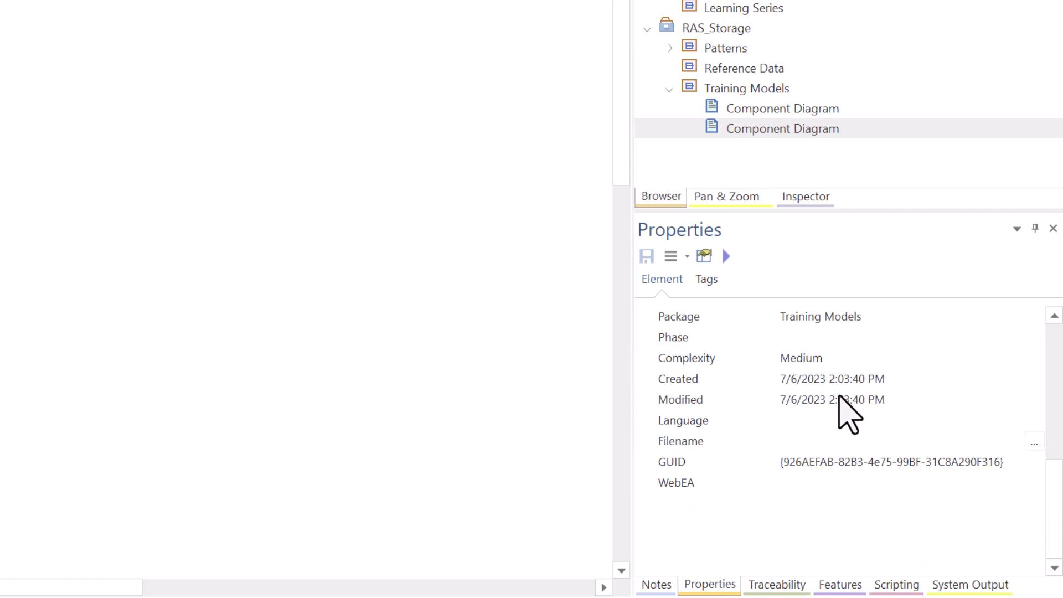
scroll(831, 424, "up", 2)
scroll(834, 360, "up", 1)
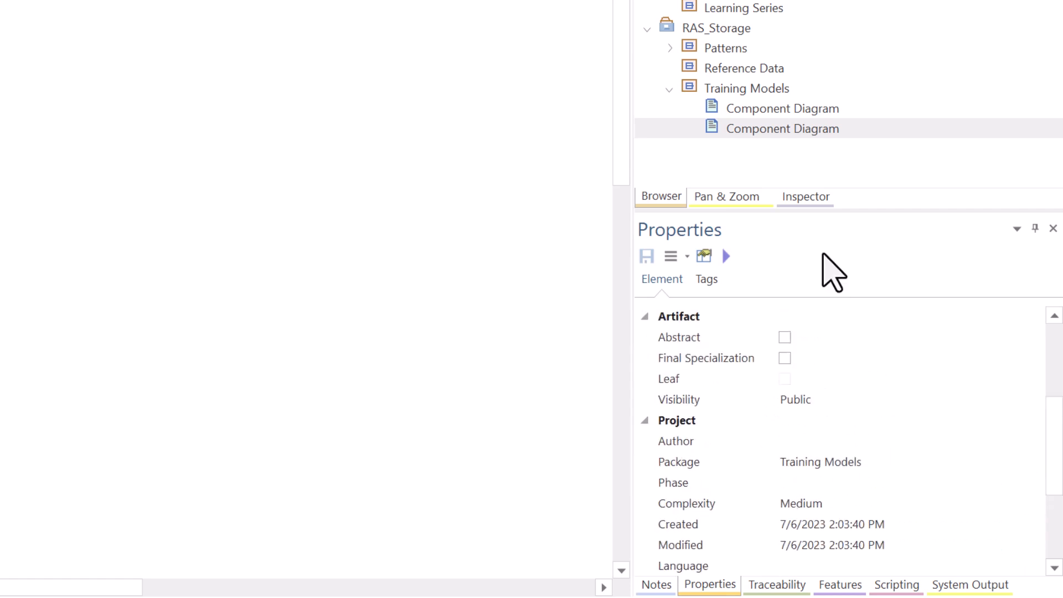
left_click(738, 109)
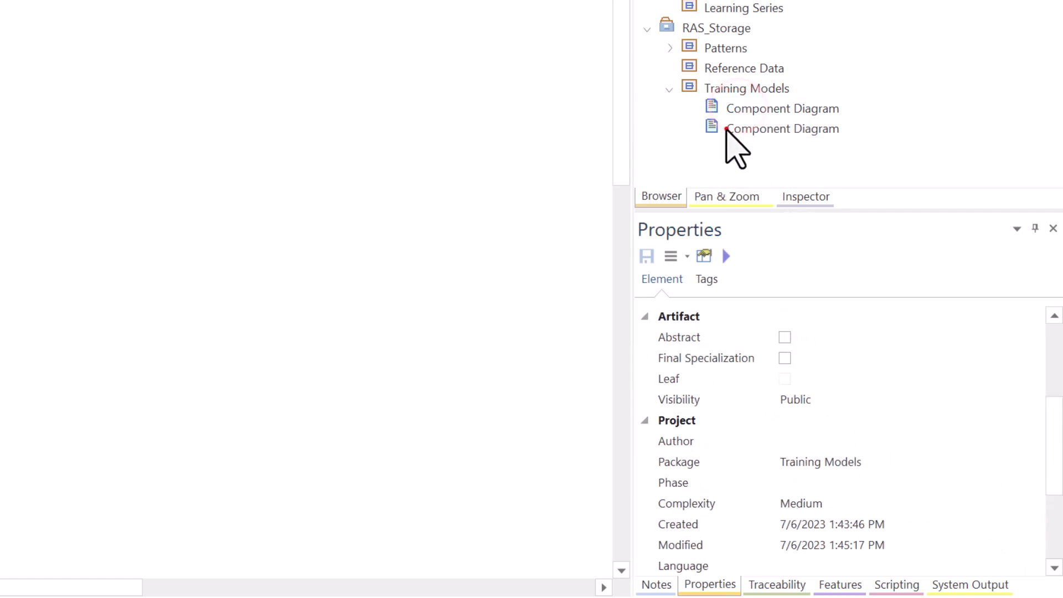
left_click(727, 128)
left_click(741, 108)
left_click(738, 125)
scroll(813, 461, "up", 3)
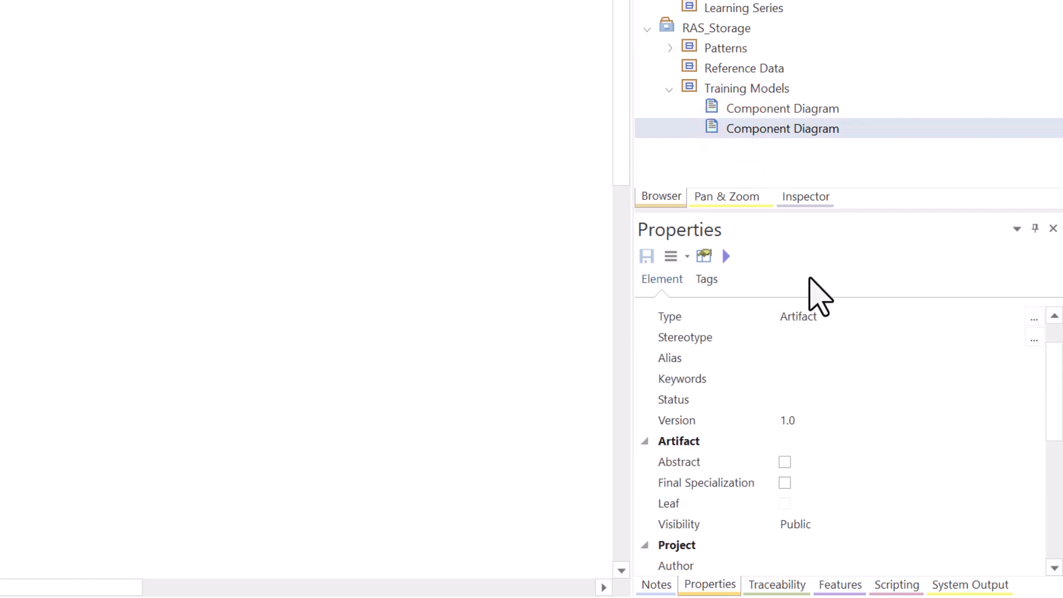
left_click(852, 320)
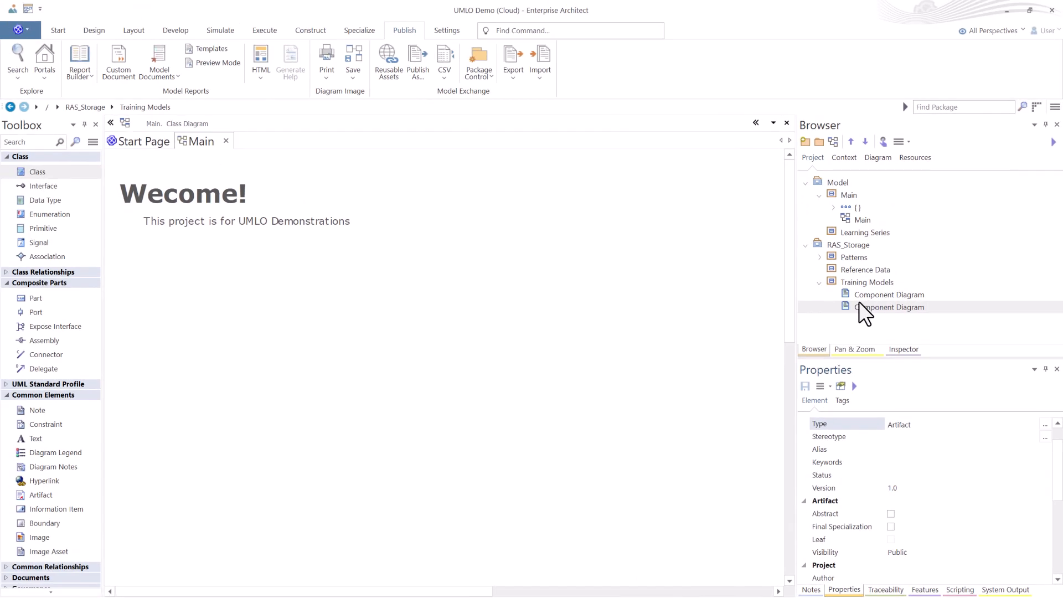
- Review the notes of the first Component Diagram artifact in Training Models once more
left_click(811, 590)
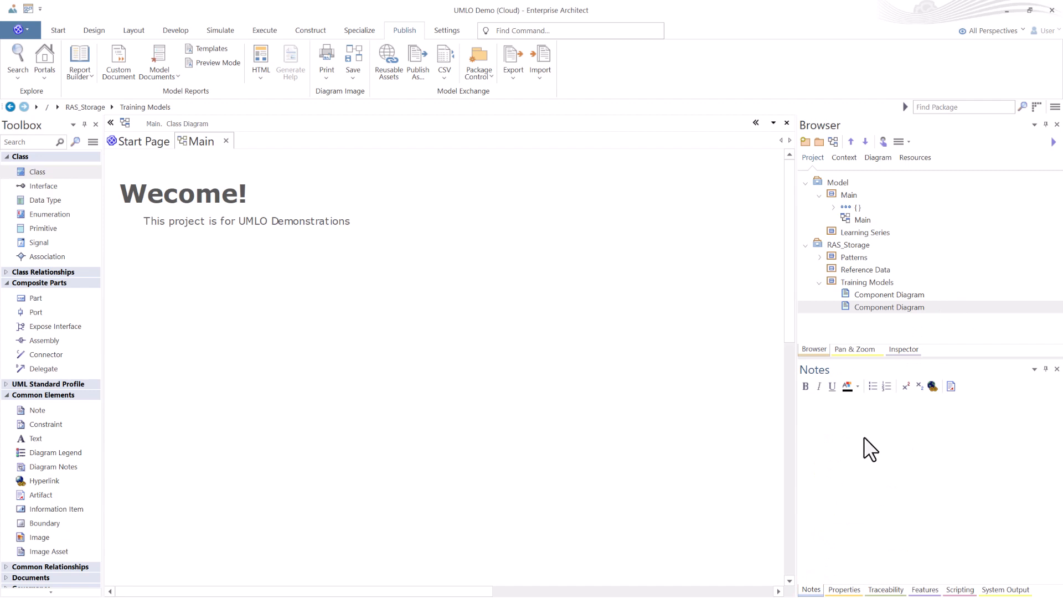
left_click(830, 245)
left_click(865, 294)
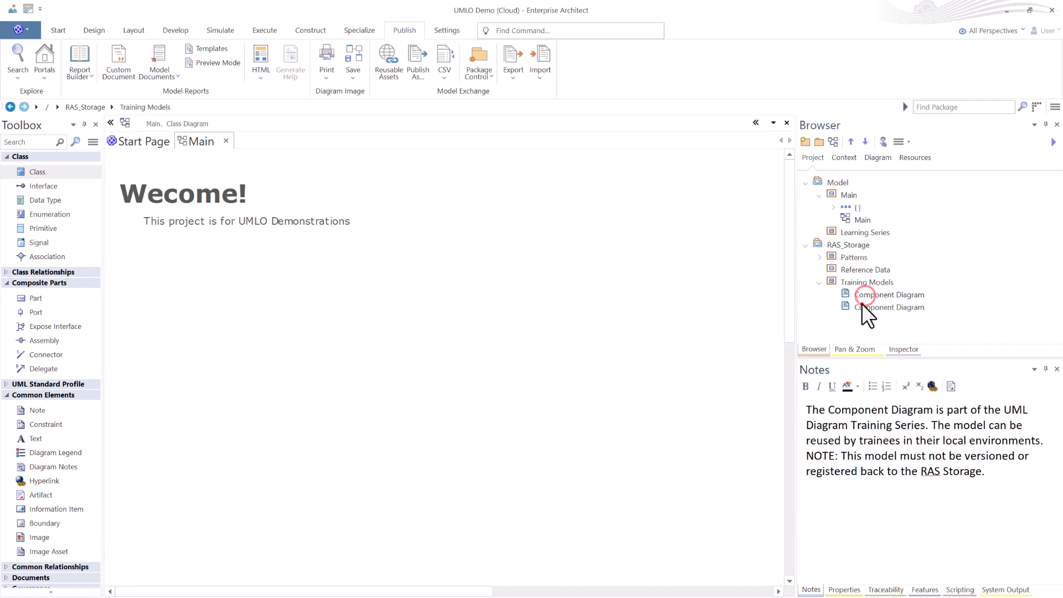
- Try placing the second Component Diagram artifact on the Main diagram, delete it from there, and save the diagram
left_click_drag(869, 307, 244, 308)
left_click(505, 343)
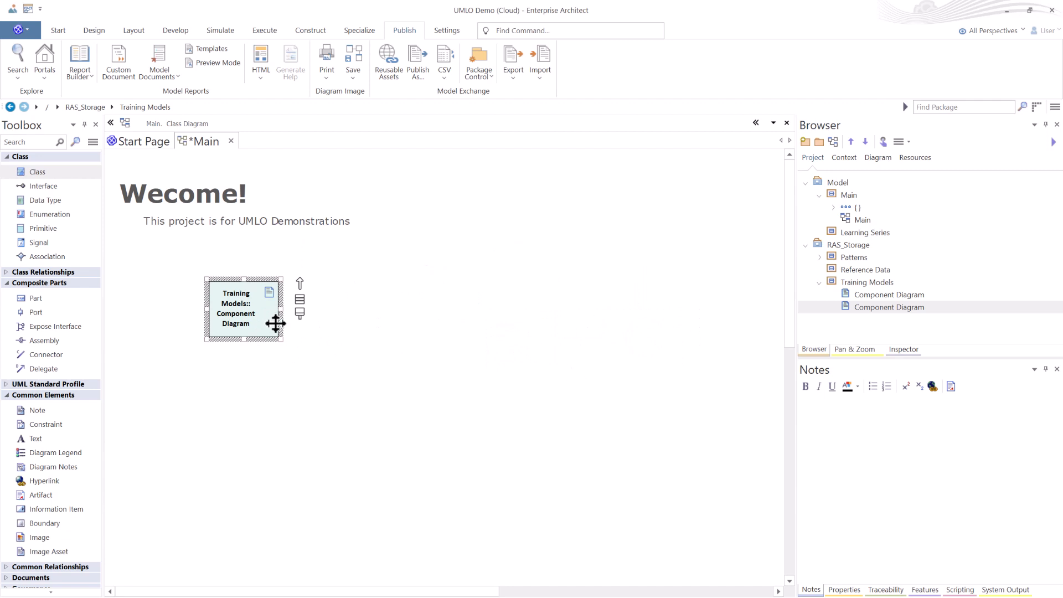
left_click(357, 371)
left_click(239, 325)
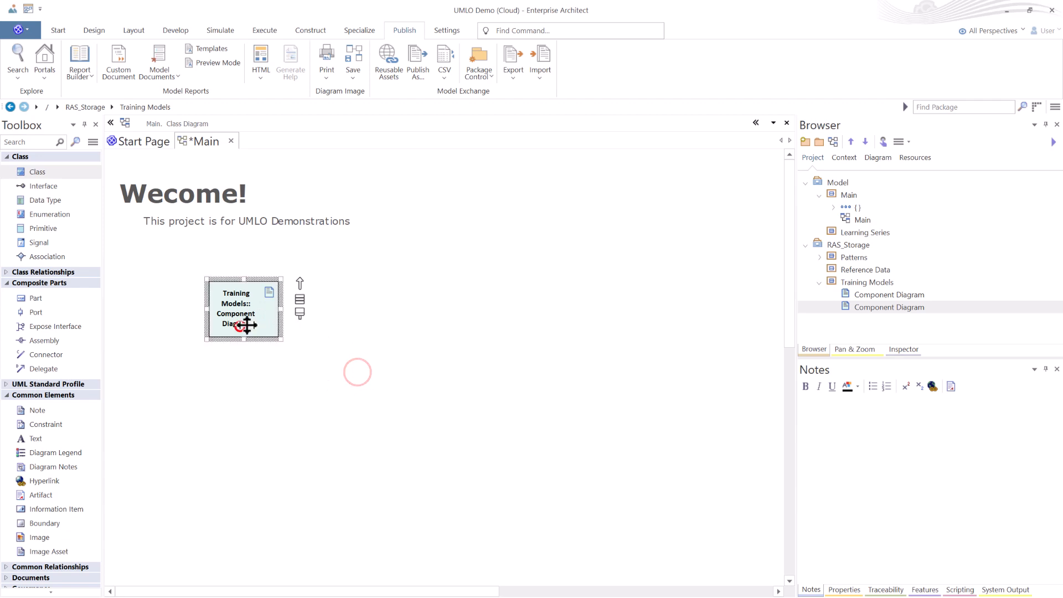
key("Delete")
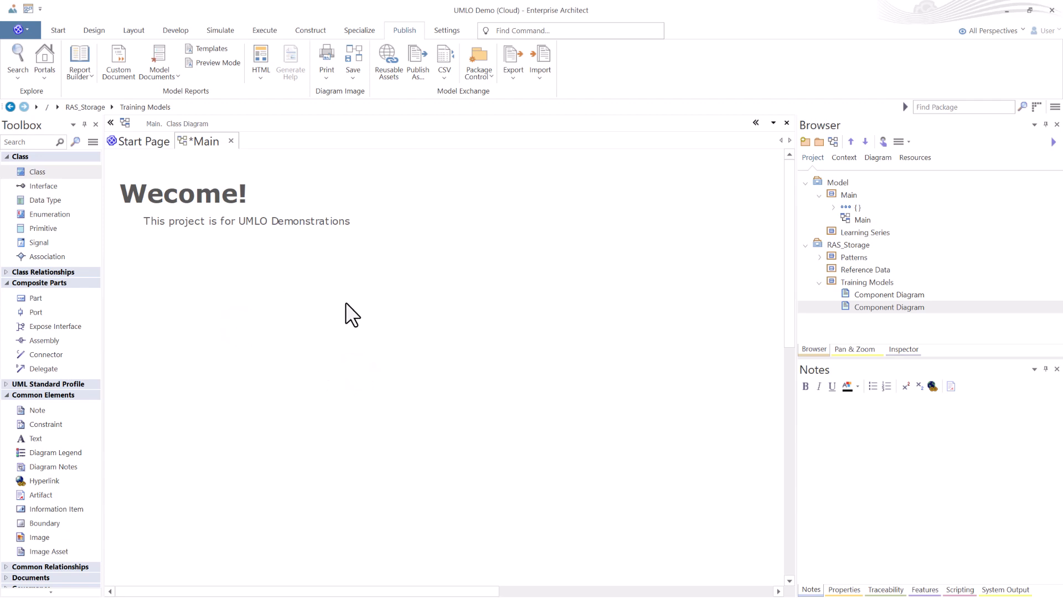
key("ctrl+s")
- Collapse Training Models and inspect the MP_DiscussionPoints_051818 artifact stored in the Patterns package
left_click(820, 282)
left_click(820, 257)
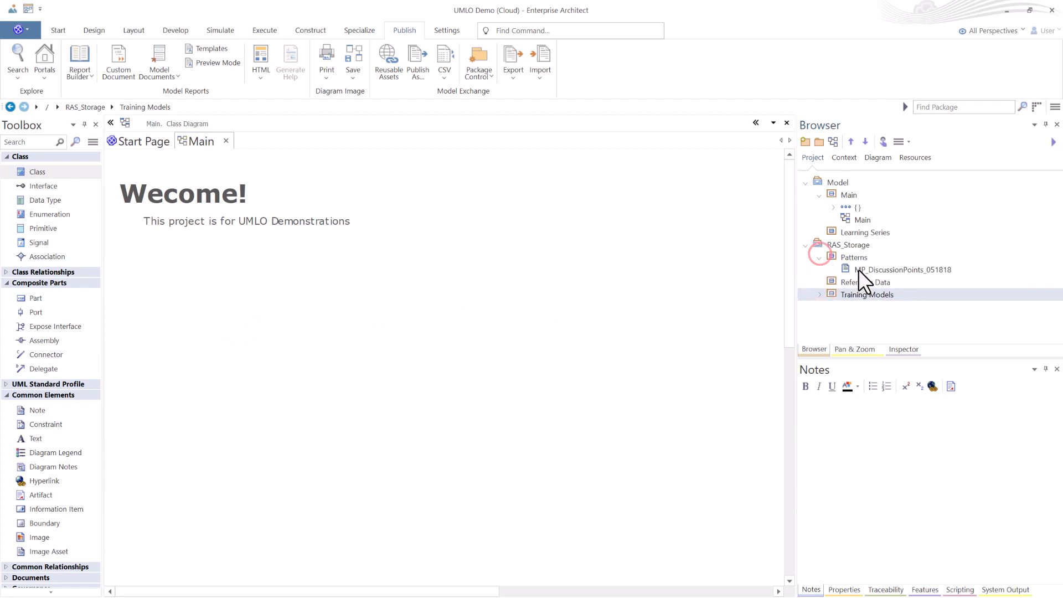
left_click(880, 270)
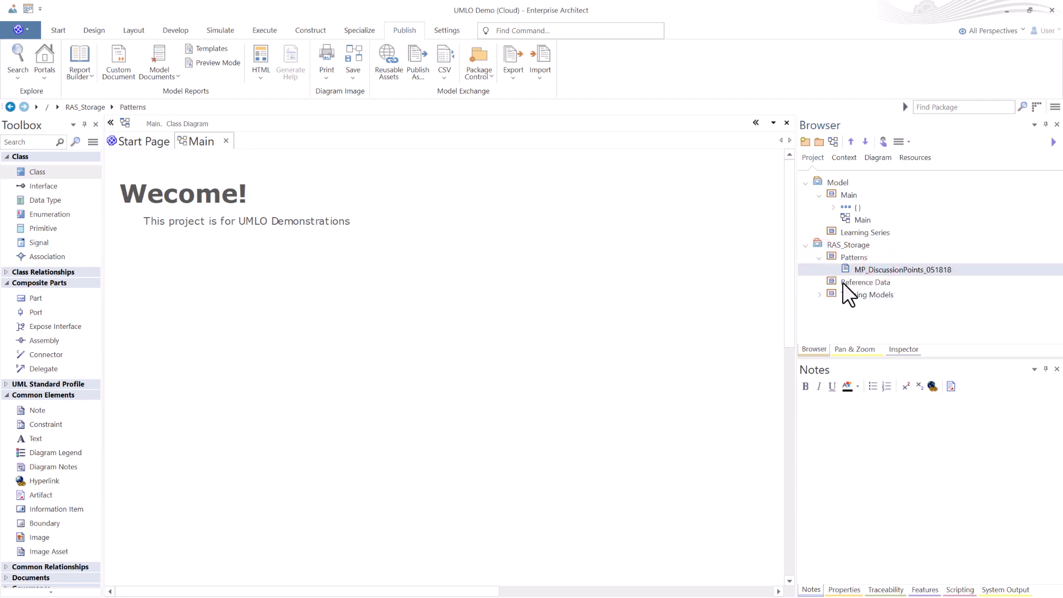
left_click(820, 258)
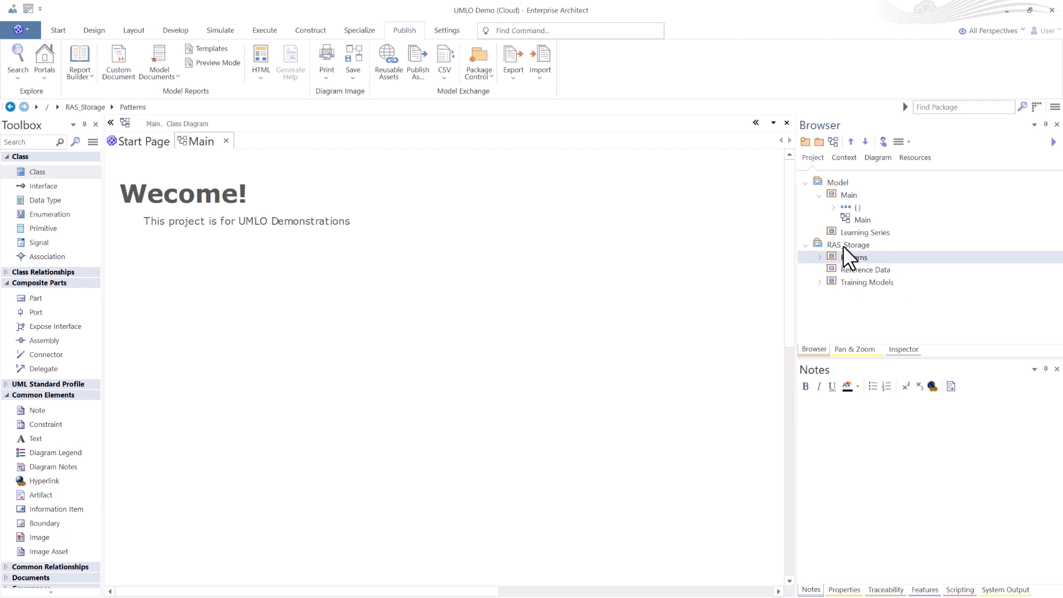
- Create a baseline of the RAS_Storage package with version 0.01, including its sub-packages
left_click(843, 245)
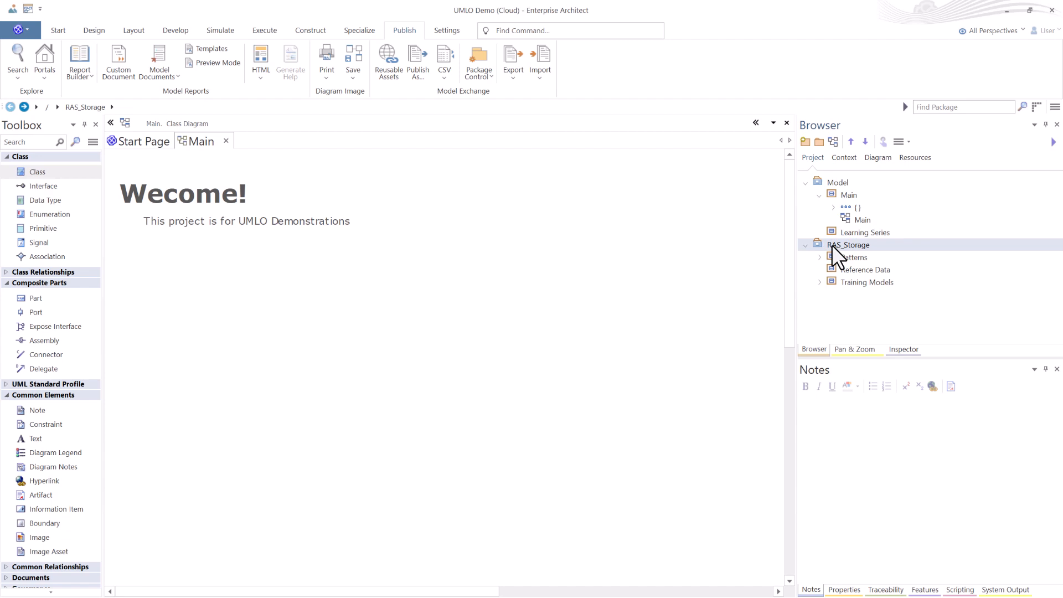
key("ctrl+alt+b")
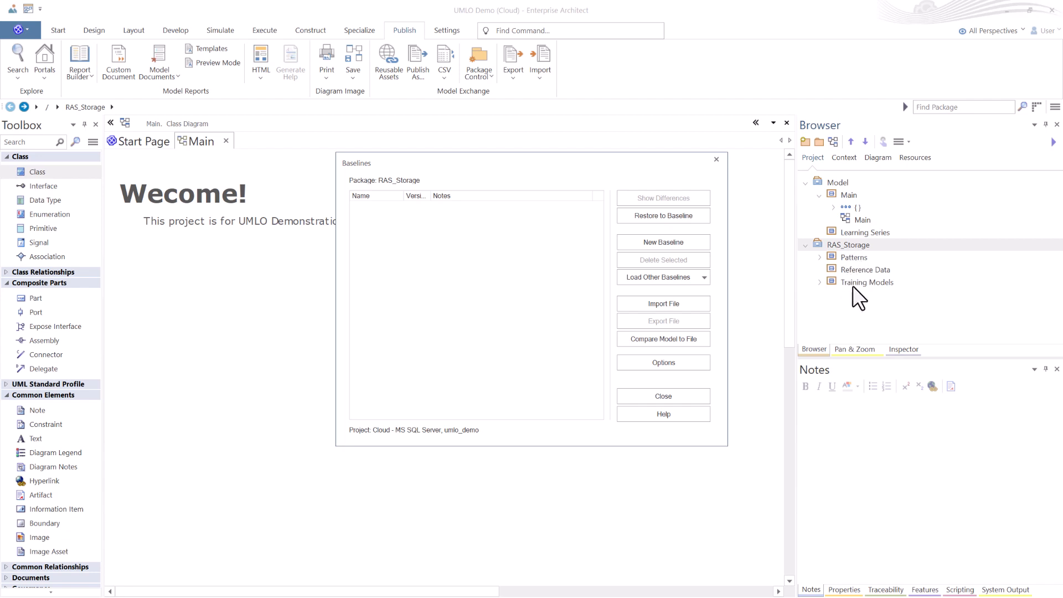
left_click(651, 242)
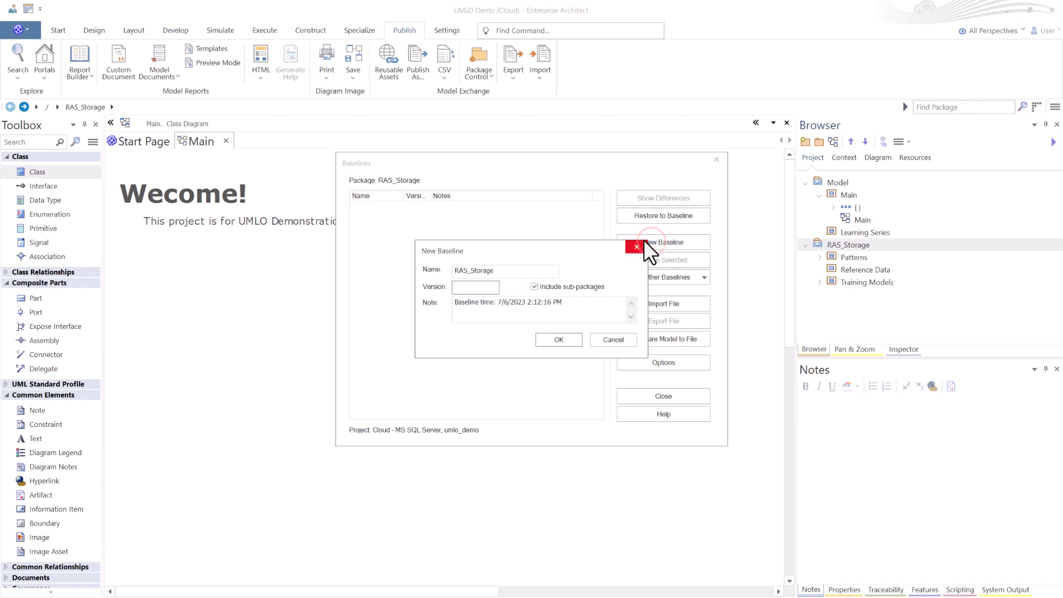
type("0.01")
left_click(556, 340)
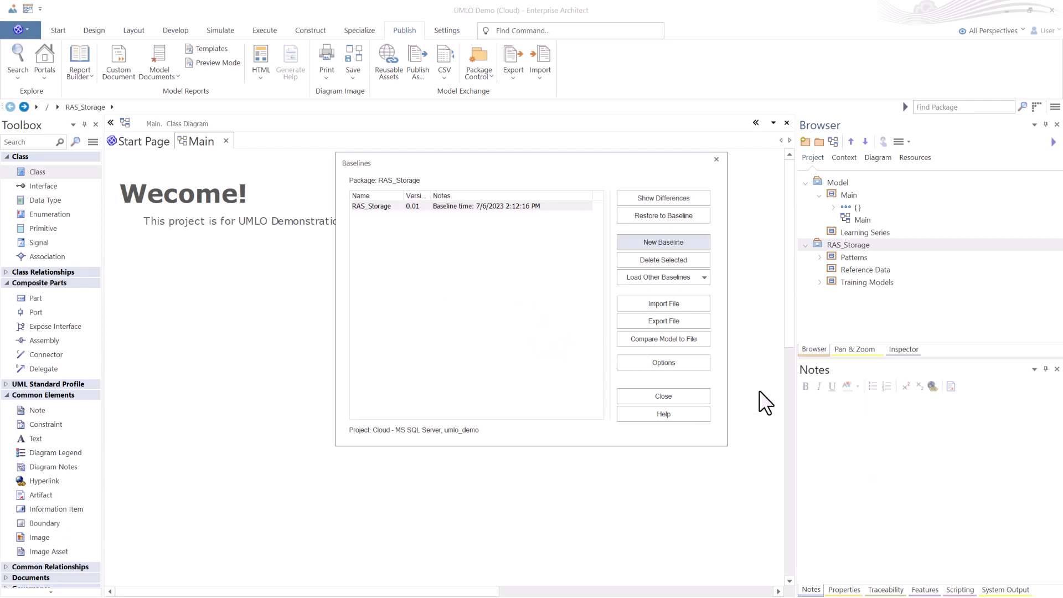
left_click(679, 396)
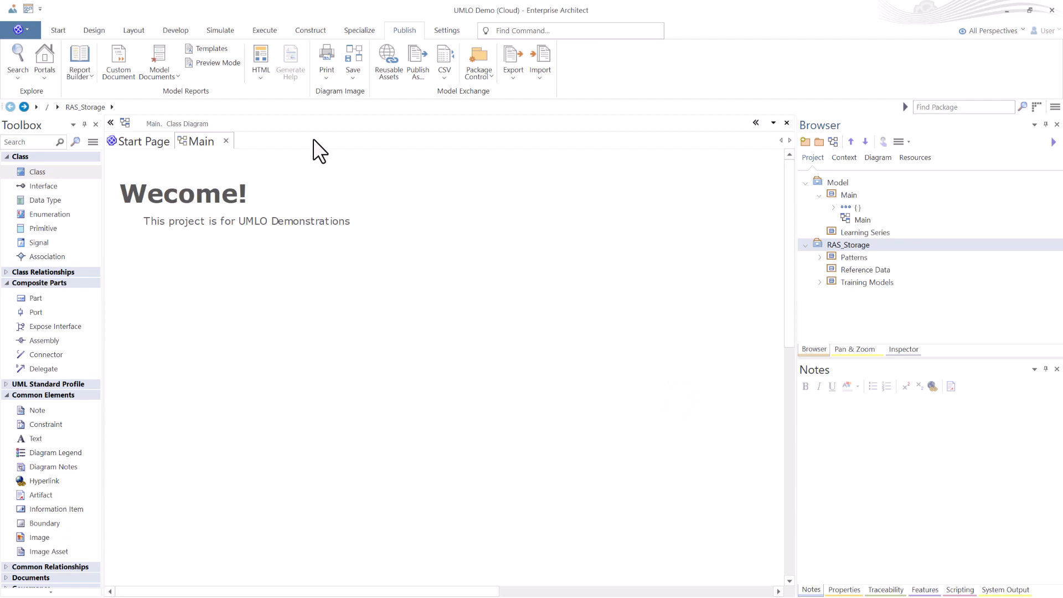
- Connect the Reusable Asset Service to the UMLO Demo registry and view the Training Models storage and the available storages
left_click(387, 65)
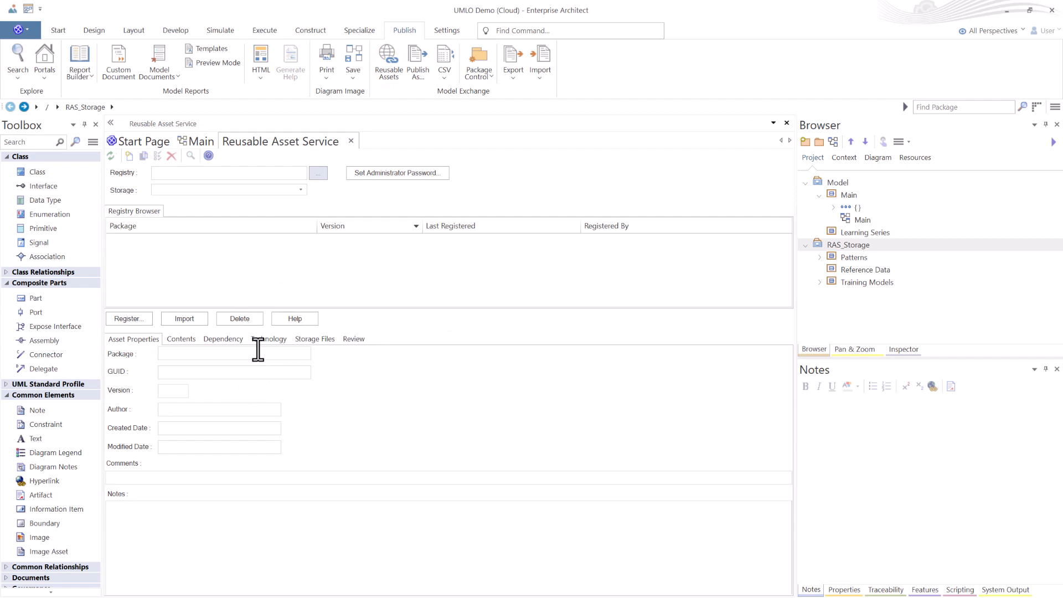
left_click(323, 173)
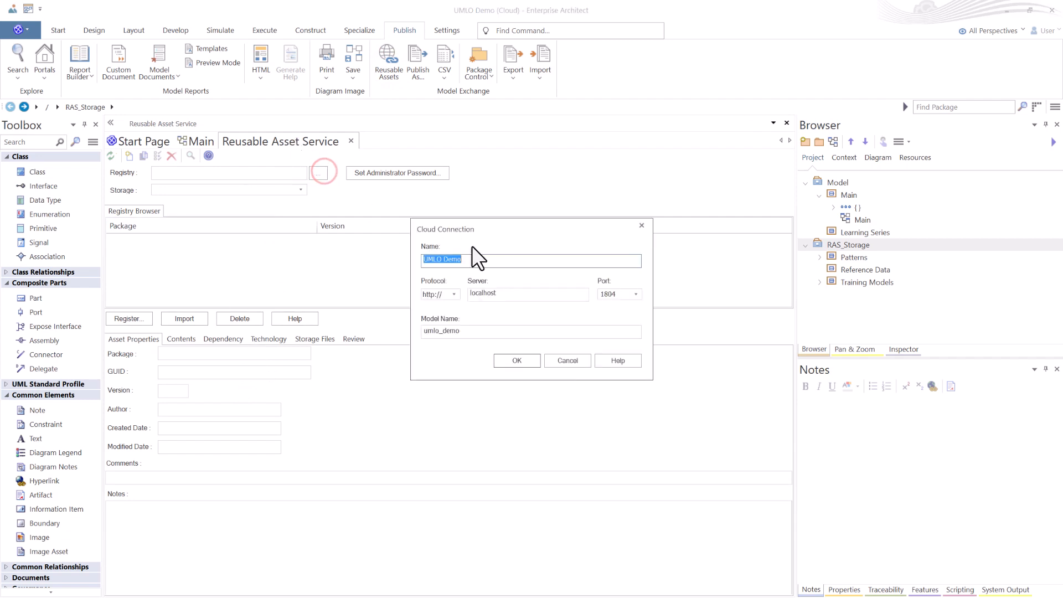
left_click(507, 361)
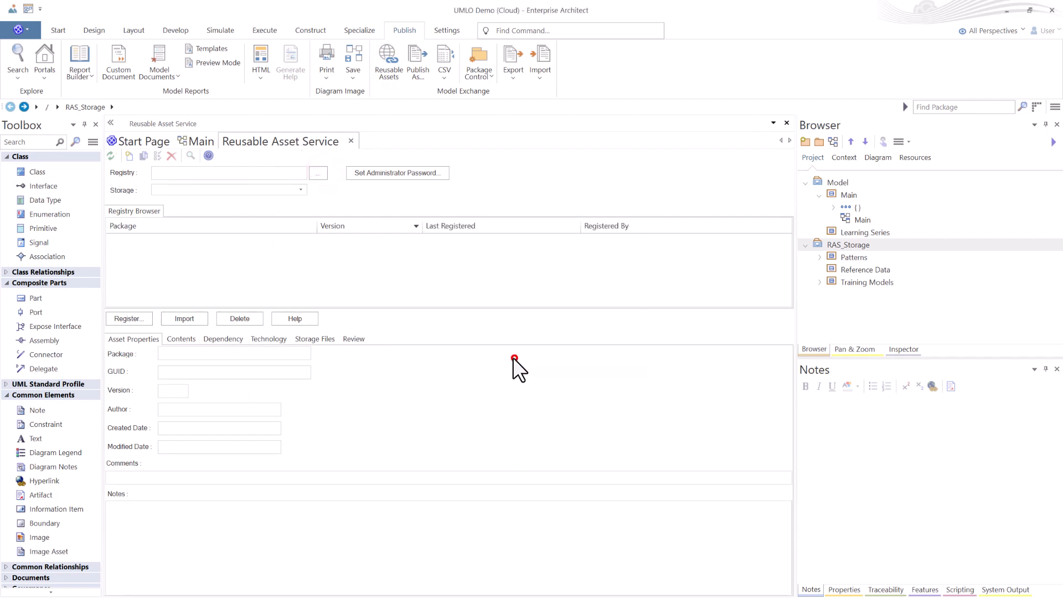
left_click(300, 189)
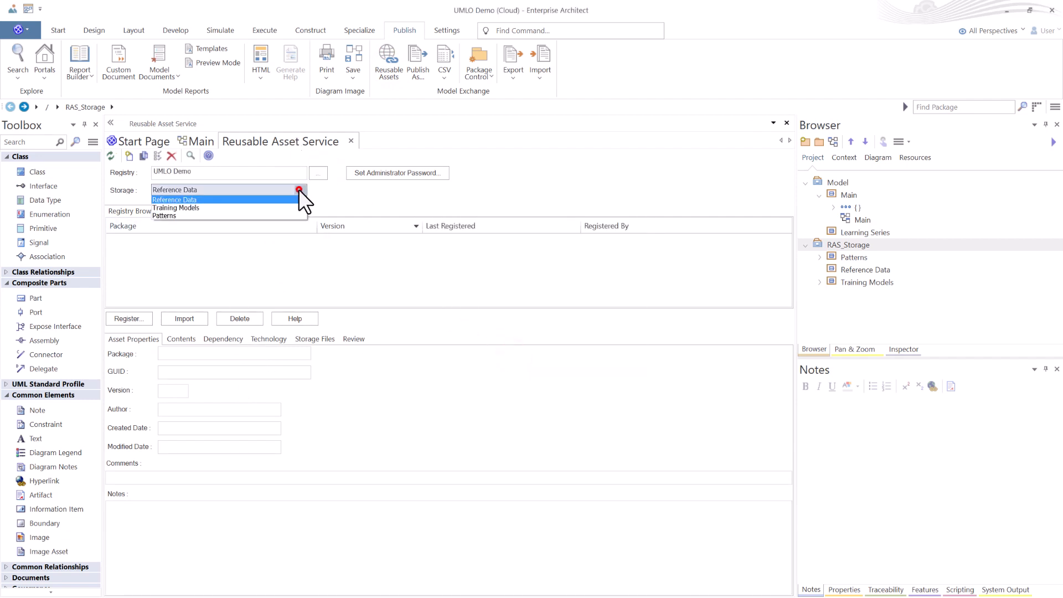
left_click(204, 208)
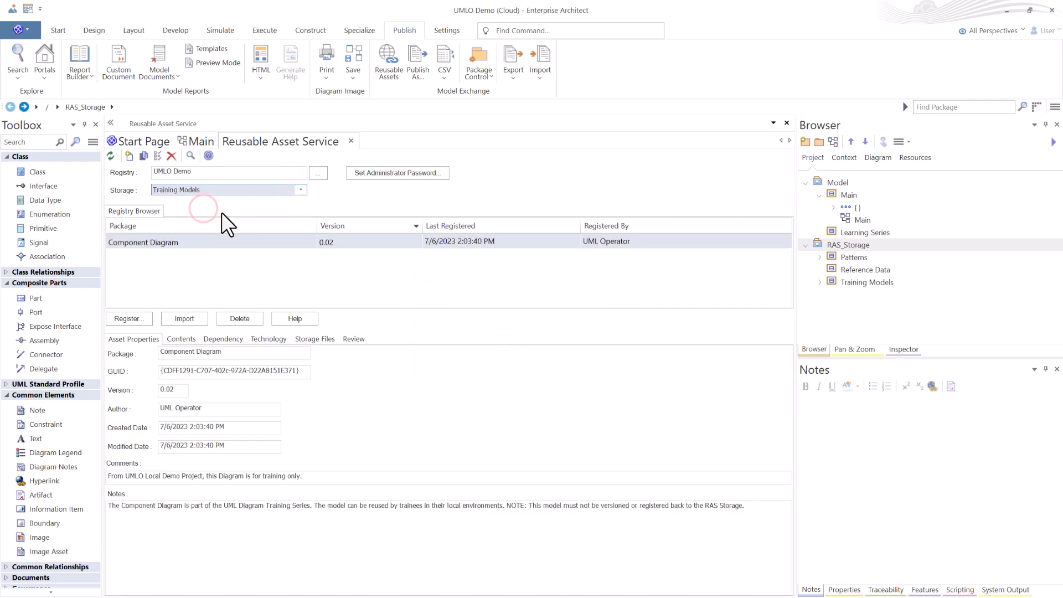
left_click(852, 245)
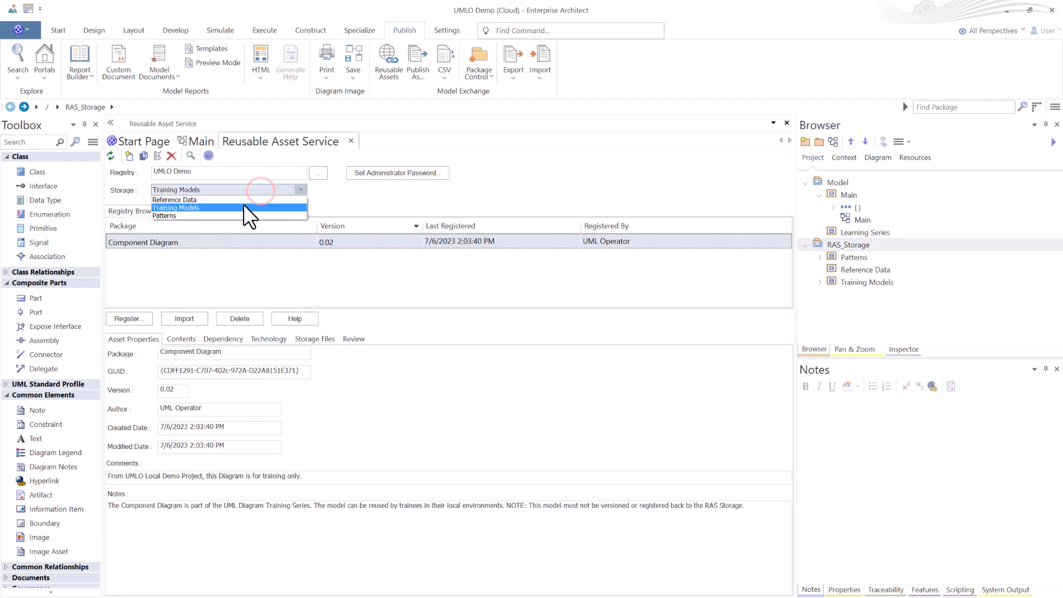
left_click(211, 273)
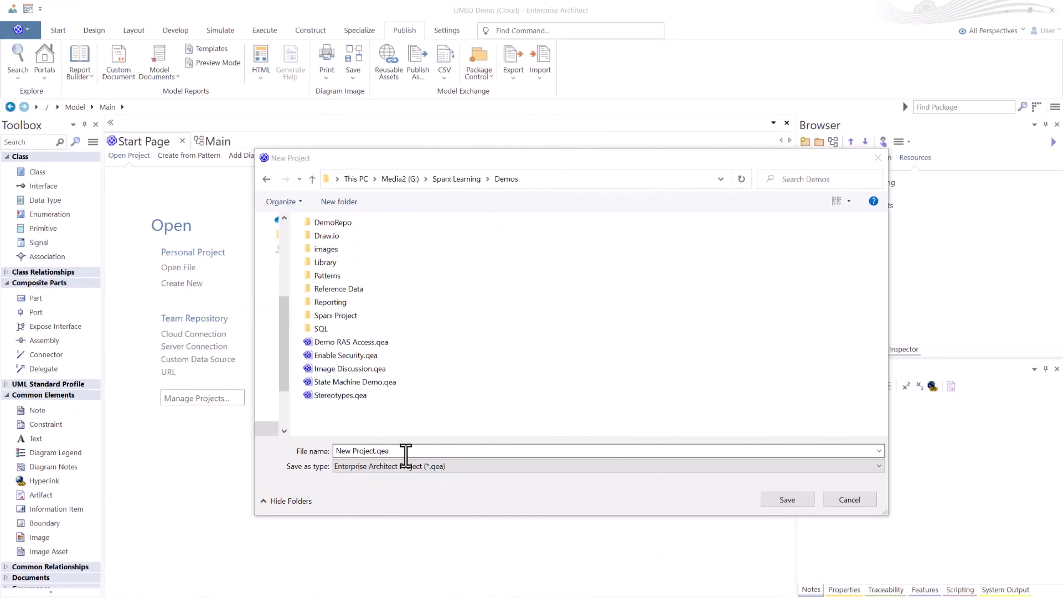
- Create a new project file named New Project.qea in the Demos folder and show its project tree
left_click(432, 452)
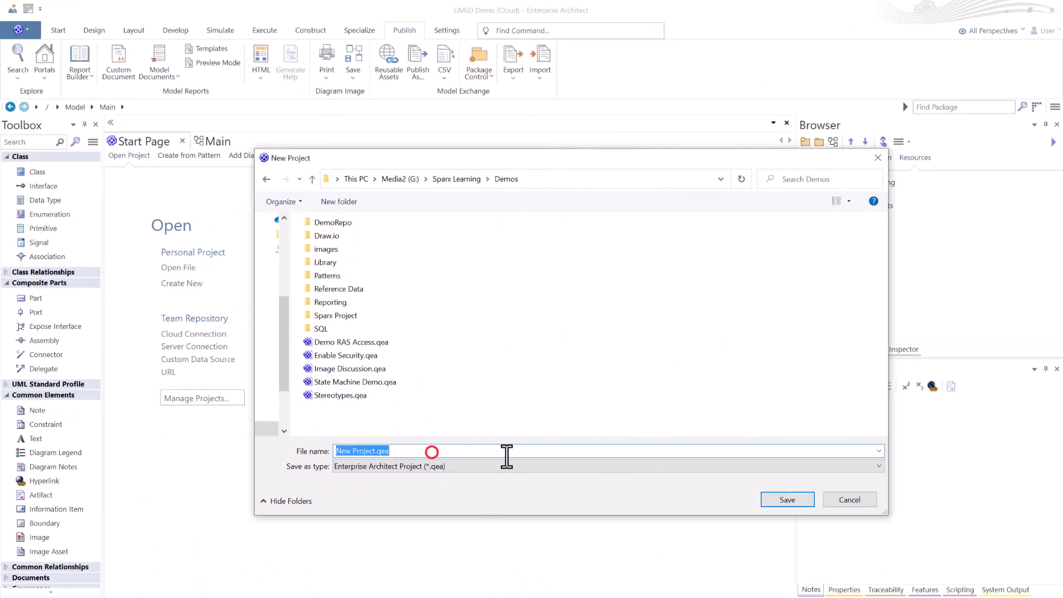
left_click(792, 498)
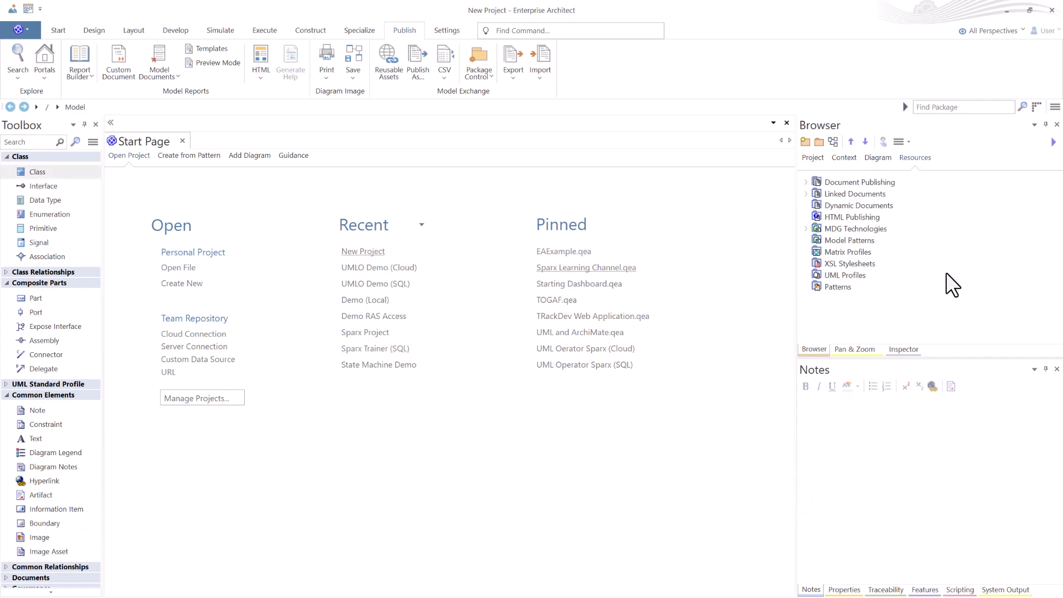
left_click(813, 158)
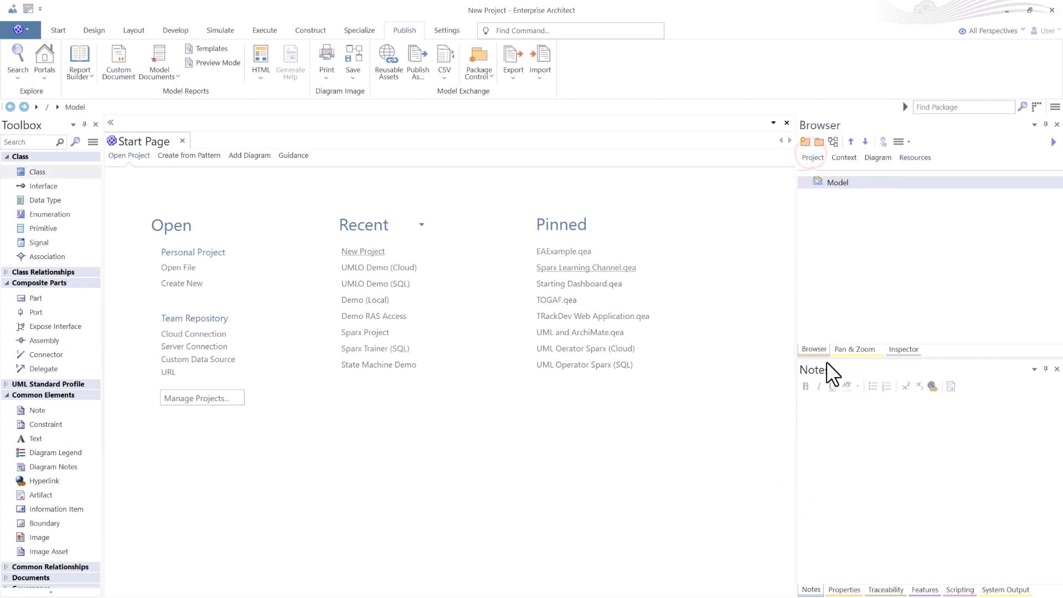
- Show the new project's resources and expand the Document Publishing and Custom Templates folders
left_click(915, 161)
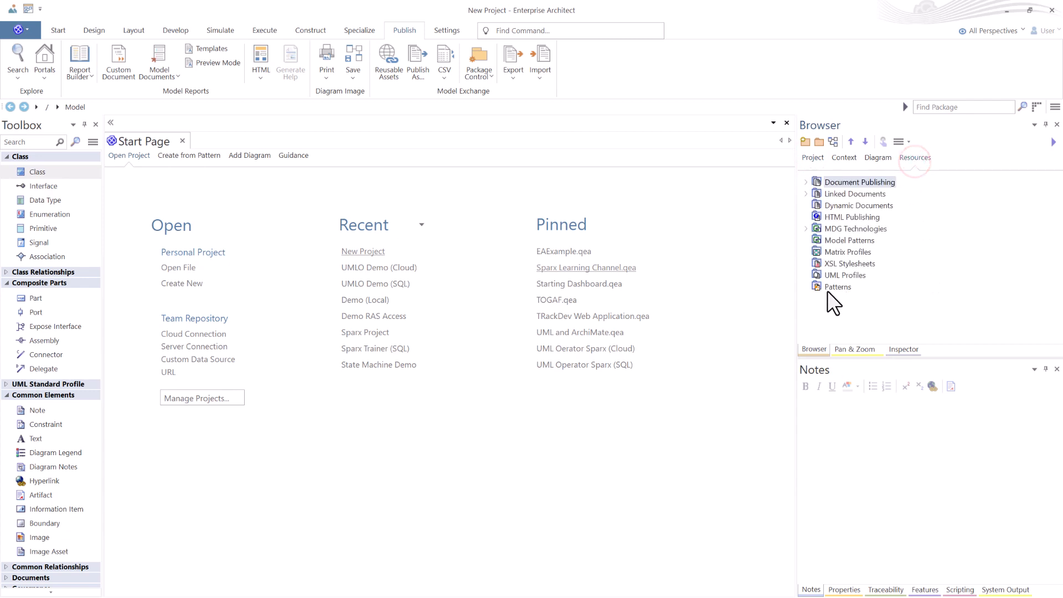
left_click(805, 182)
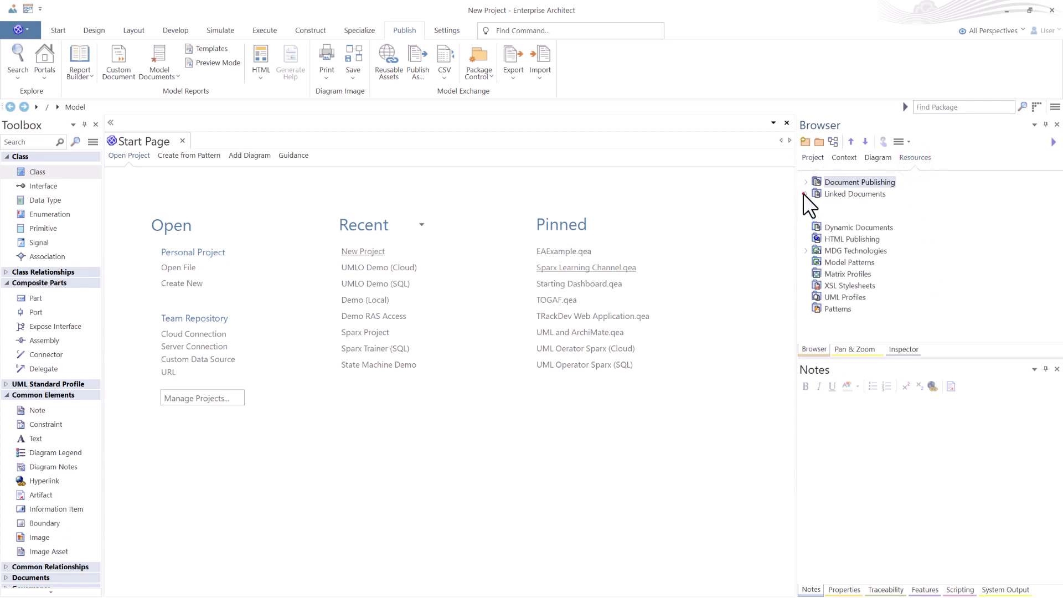
left_click(820, 217)
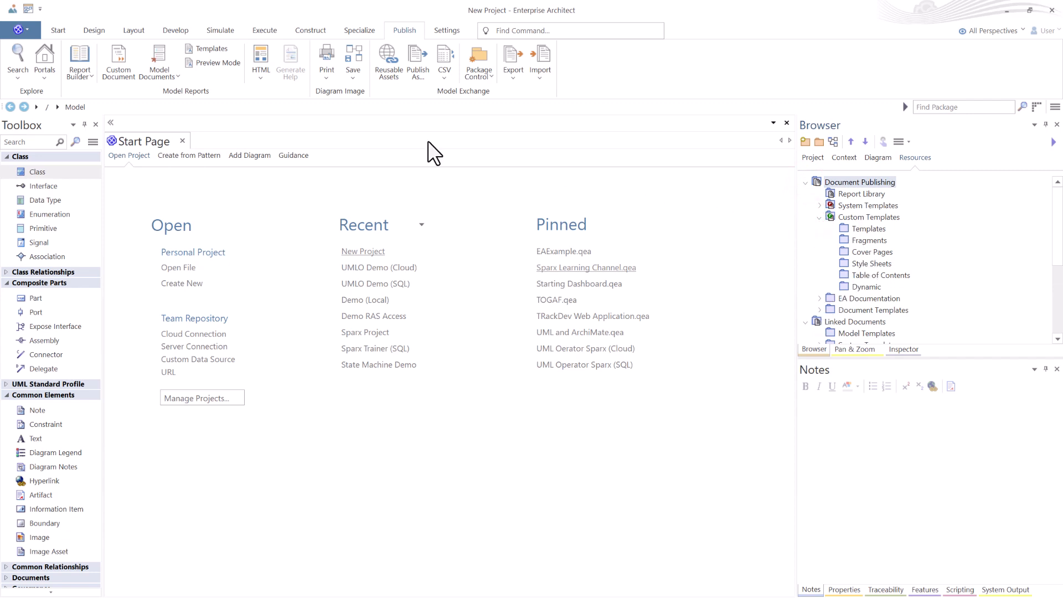
- Inspect the stereotypes and tagged value types defined in the project's UML Types, and close the dialog
left_click(440, 29)
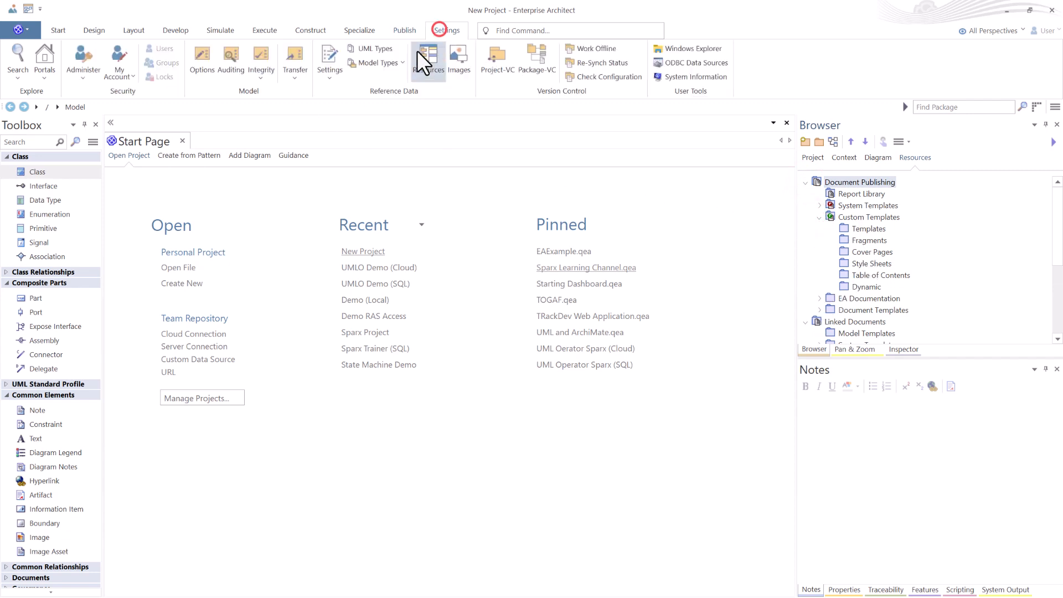
left_click(382, 49)
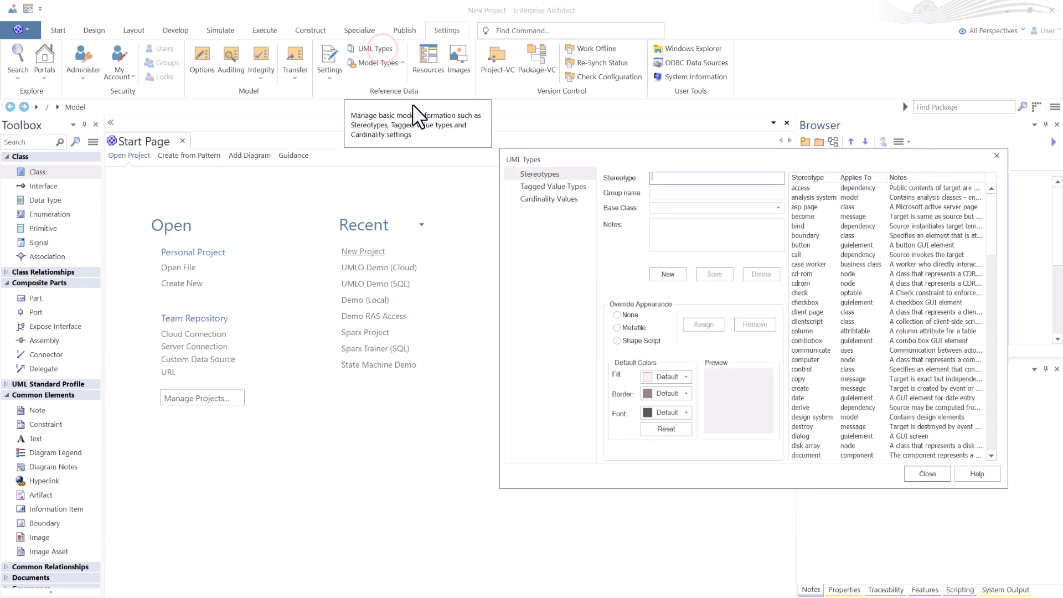
left_click(540, 188)
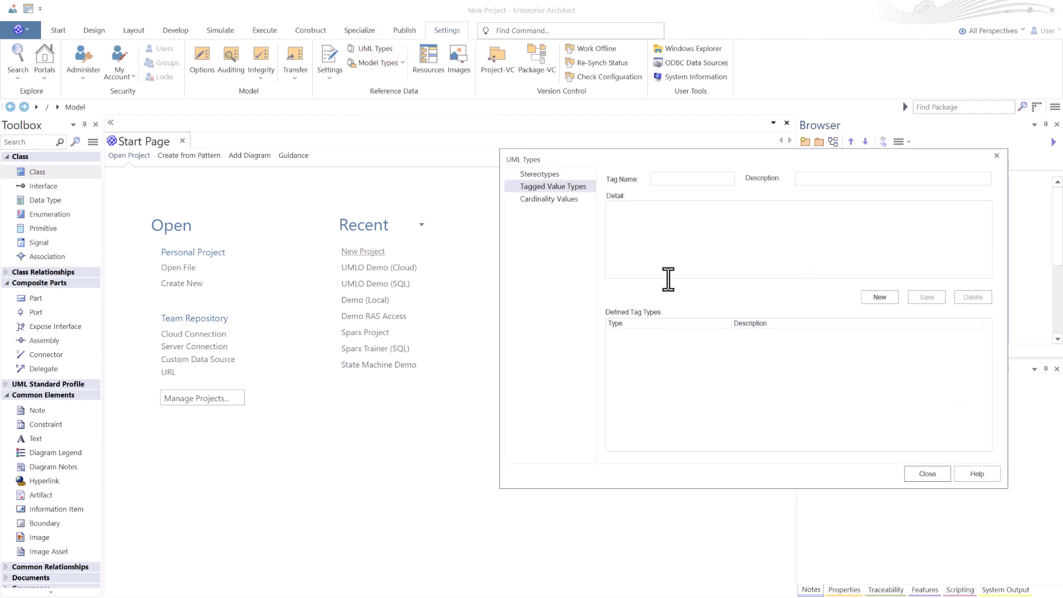
left_click(922, 473)
left_click(101, 33)
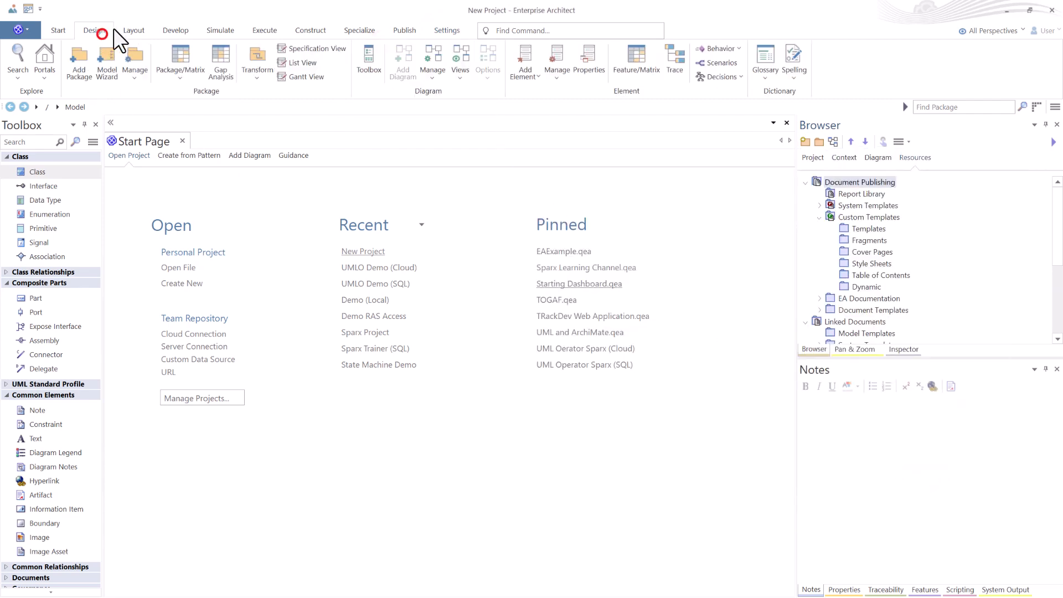
- Display the new project's glossary to check its terms before importing reference data
left_click(763, 77)
left_click(776, 96)
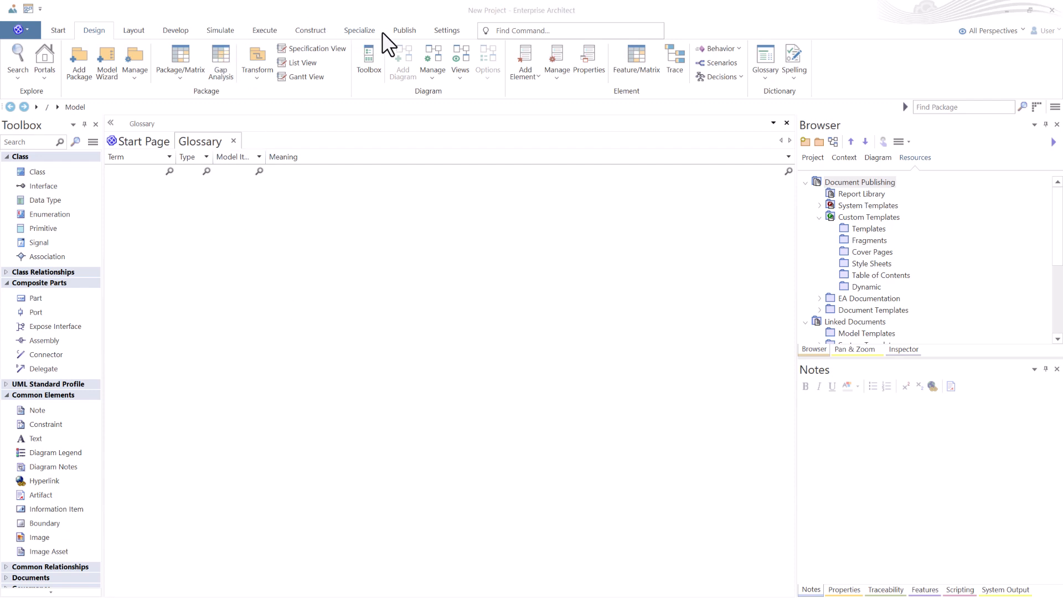
- Connect the Reusable Asset Service to the UMLO Demo registry, review the available storages and keep Reference Data selected
left_click(397, 28)
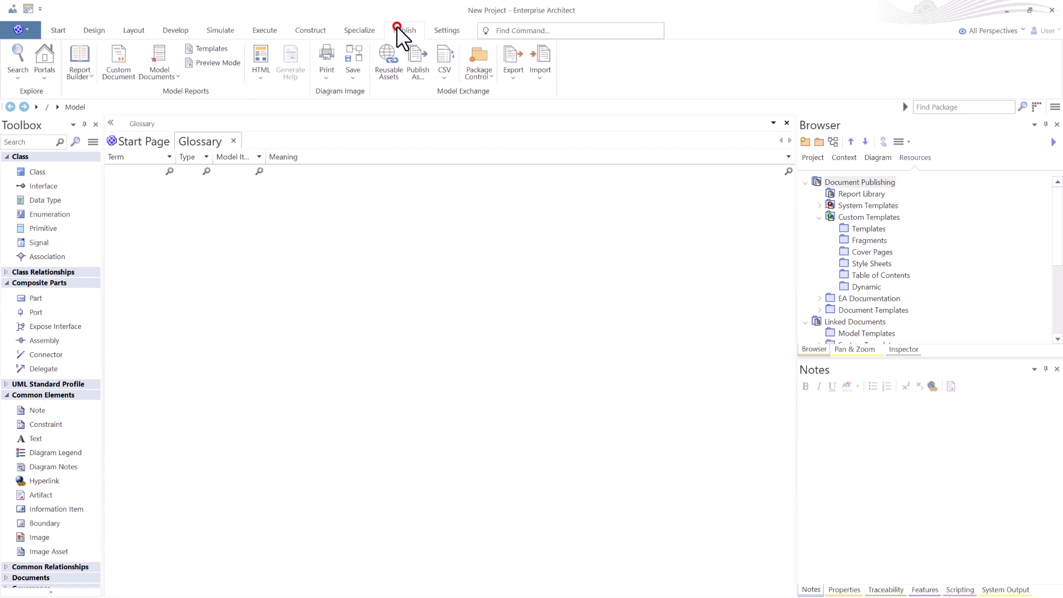
left_click(379, 67)
left_click(322, 174)
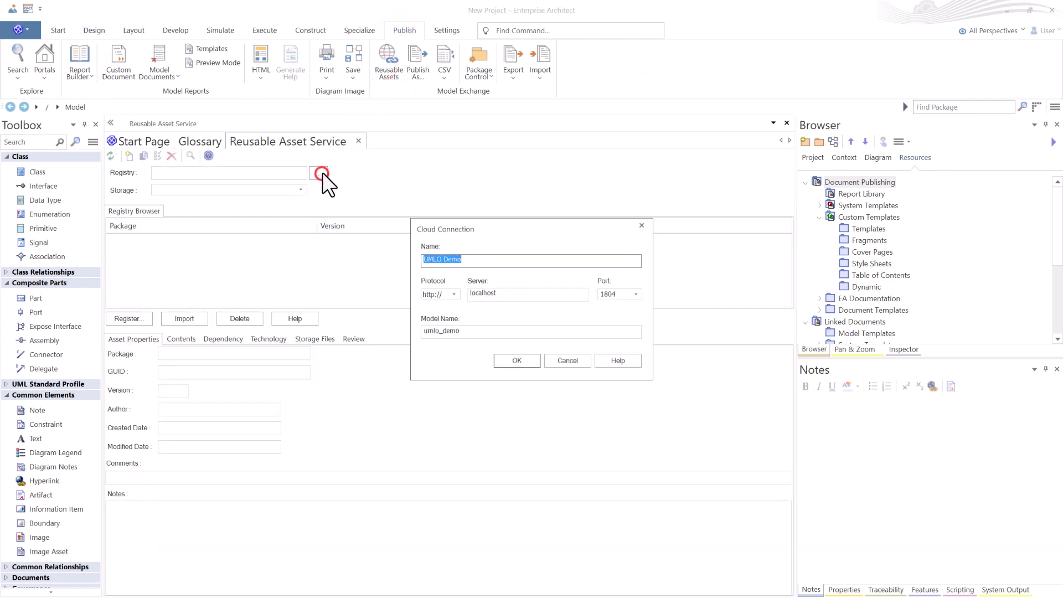
left_click(523, 361)
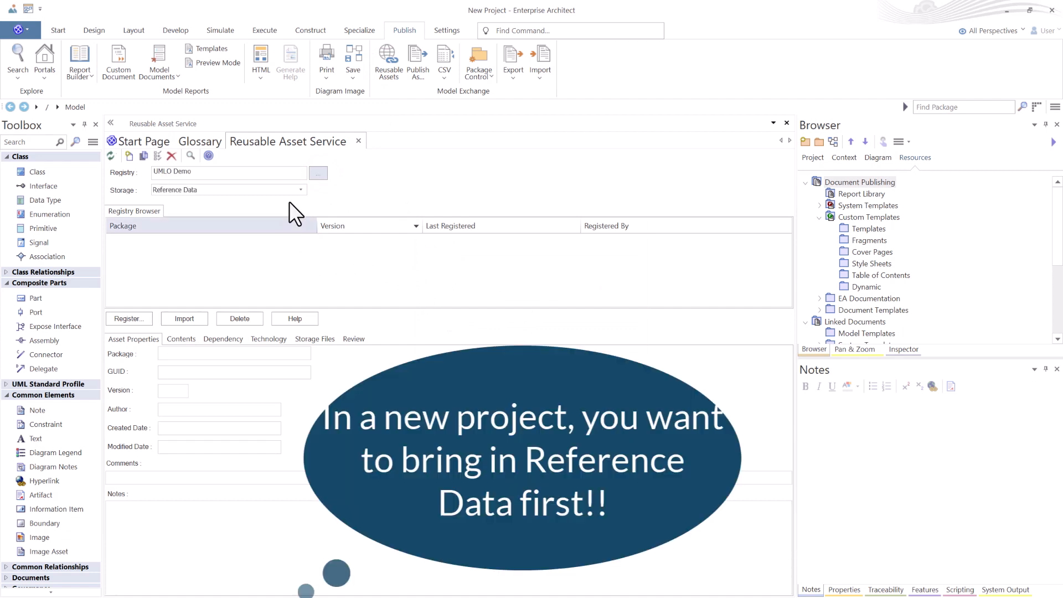
left_click(300, 190)
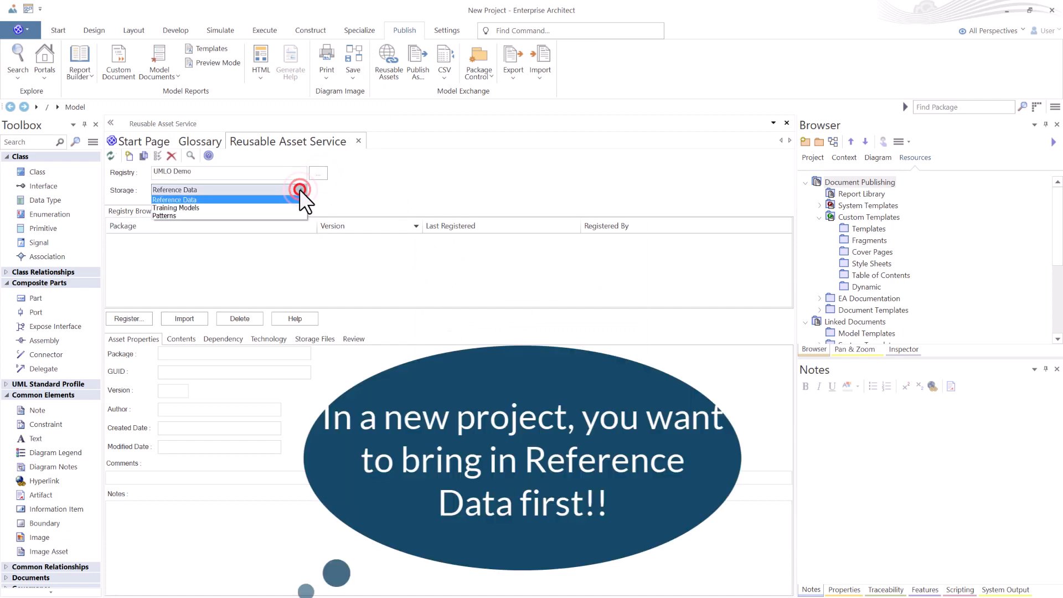
left_click(298, 188)
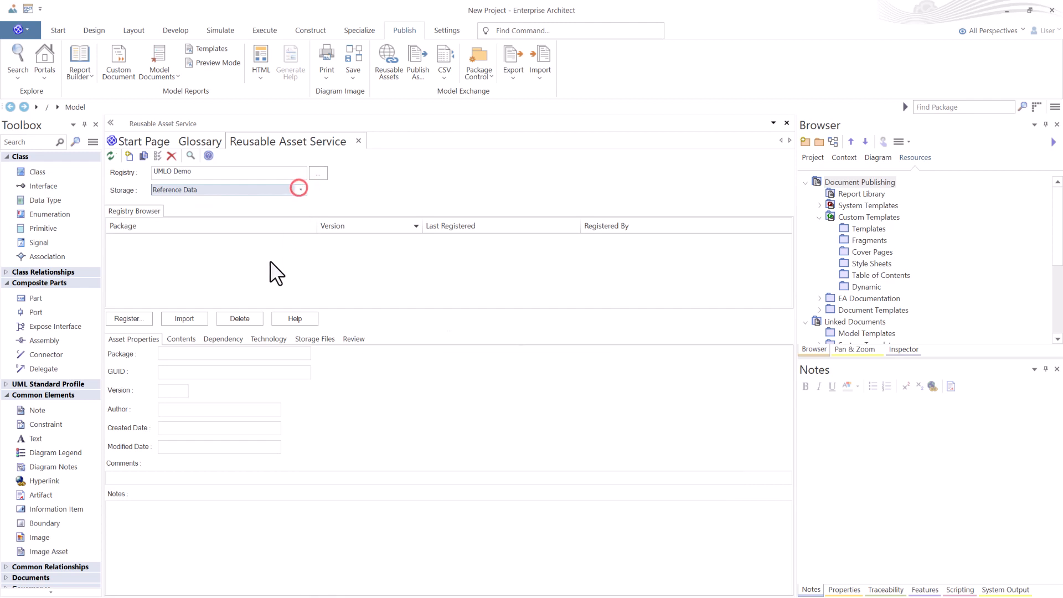
- Start importing the storage file UmloDemo_070423.xml from the Reference Data storage
left_click(307, 339)
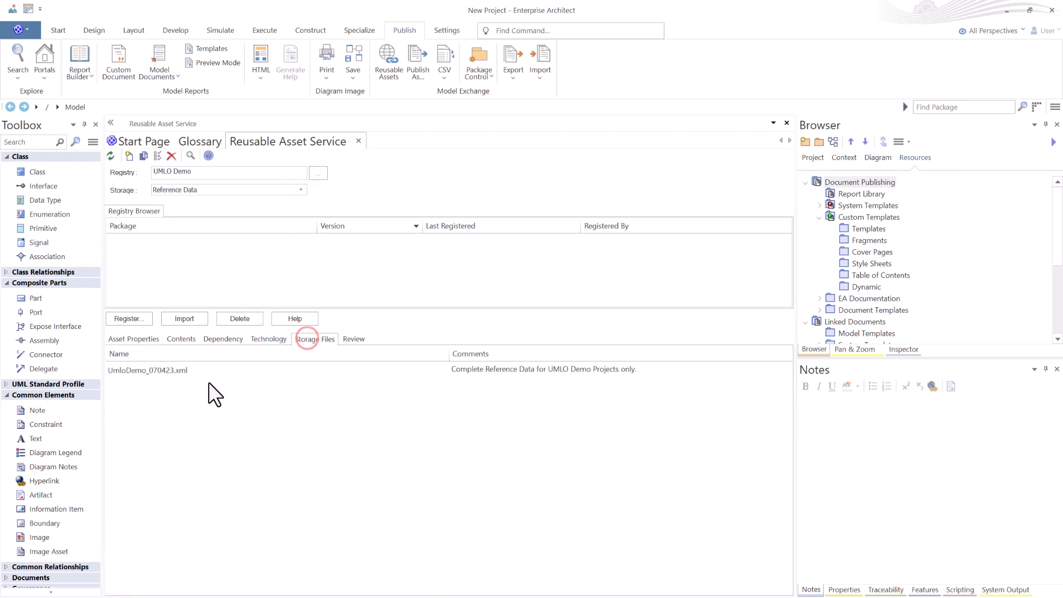
left_click(153, 371)
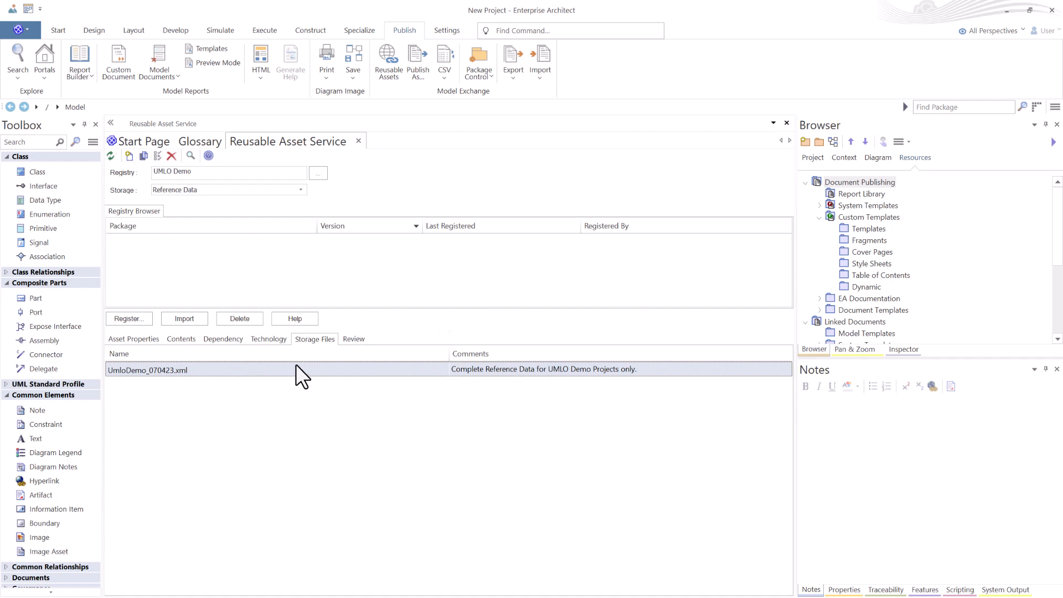
left_click(182, 318)
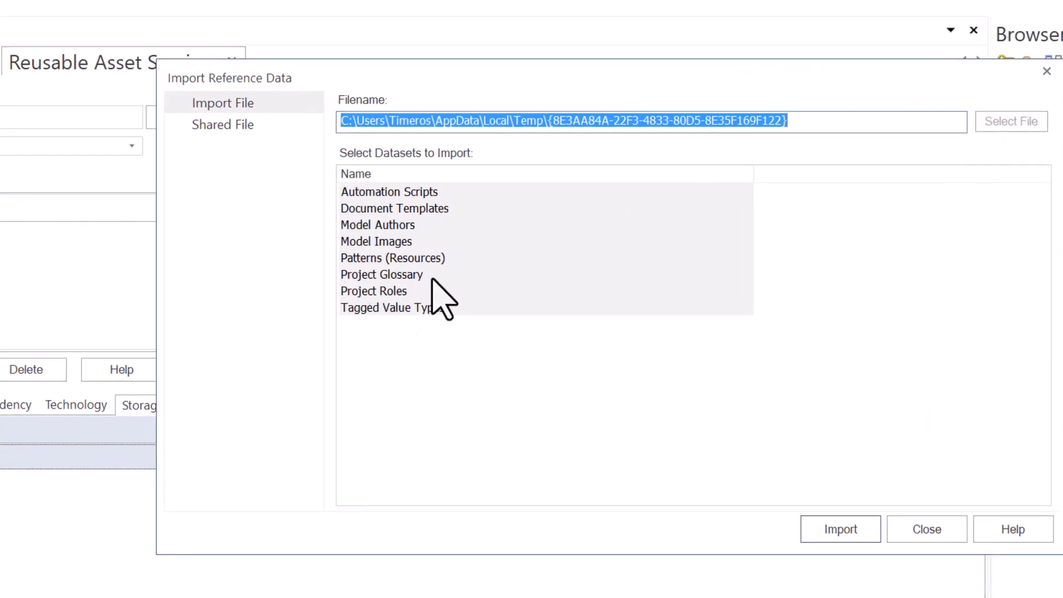
- Select only the Project Glossary, Model Authors and Tagged Value Types datasets for import
left_click(526, 277)
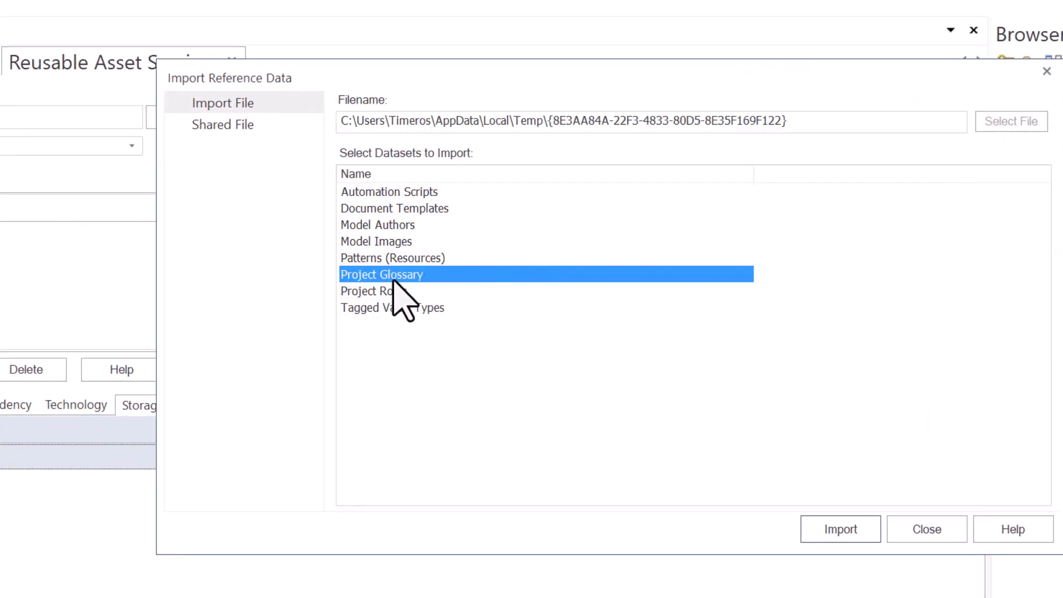
left_click(388, 225, "ctrl")
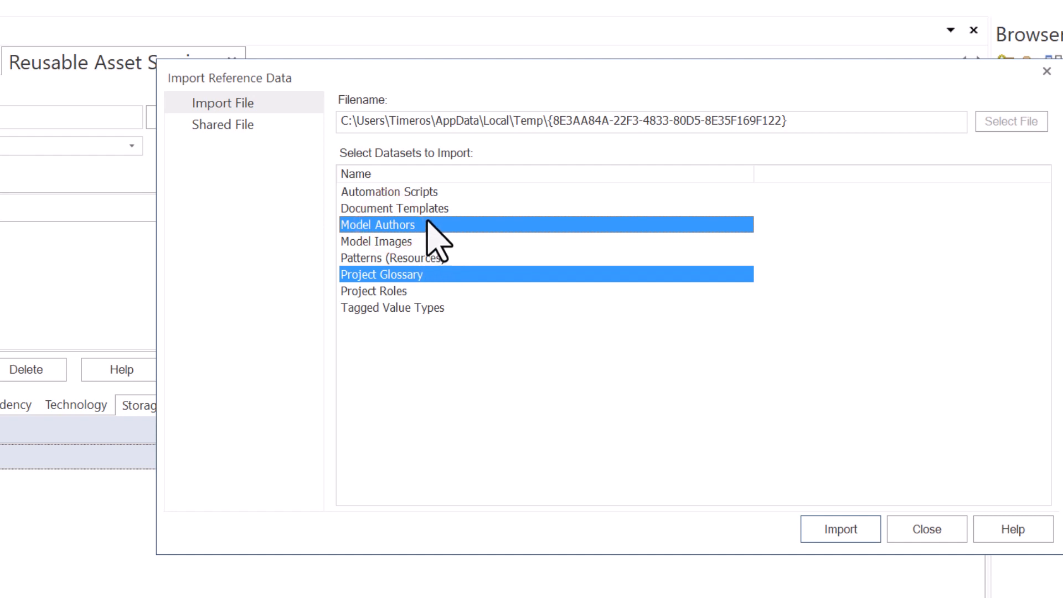
left_click(398, 304, "ctrl")
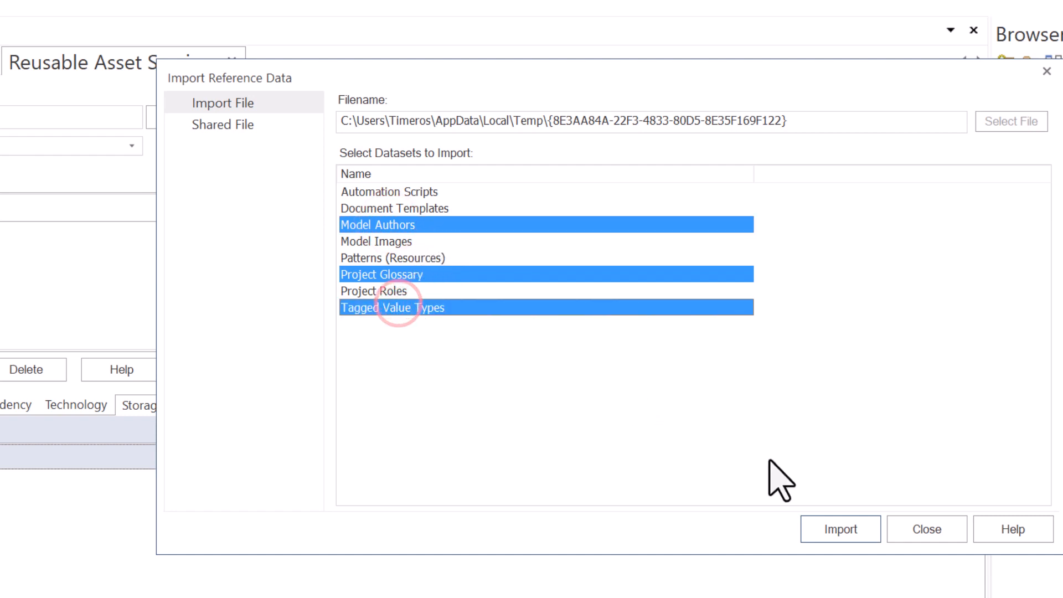
- Import all listed datasets, from Automation Scripts through Tagged Value Types, and close the import dialog
left_click(413, 192)
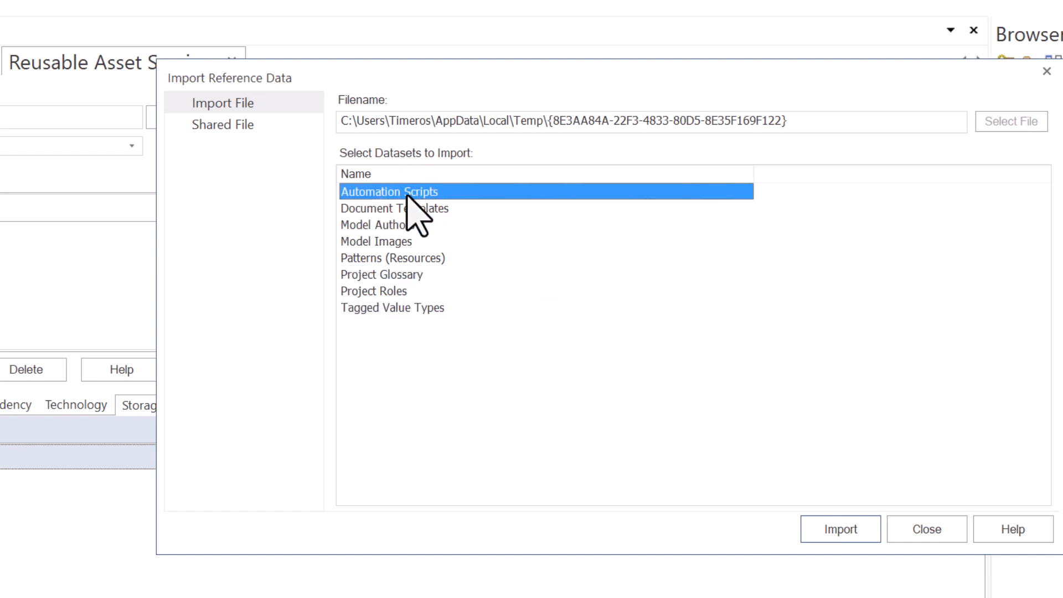
left_click(377, 308, "shift")
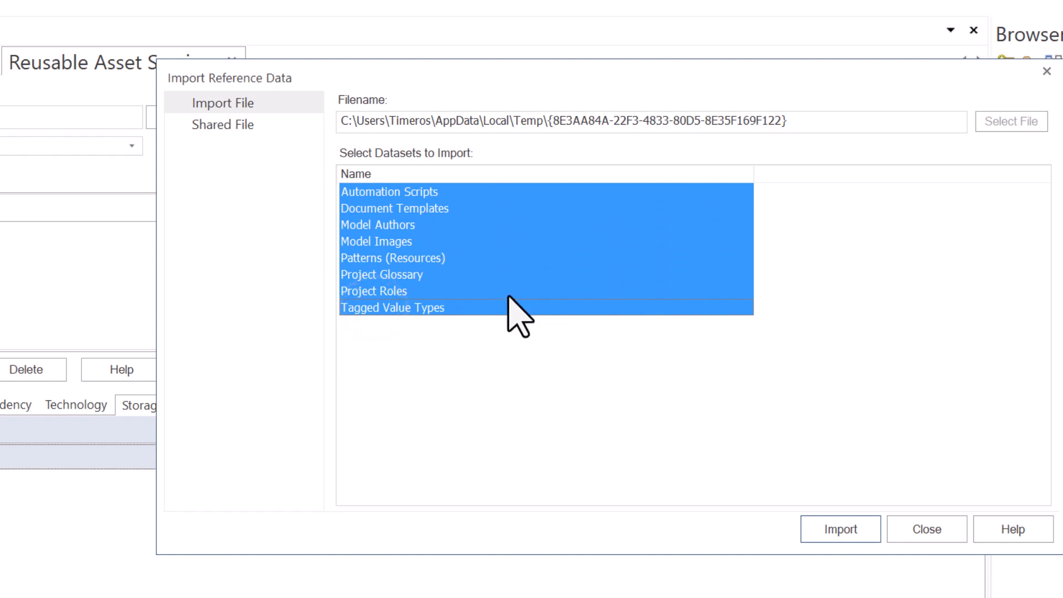
left_click(844, 532)
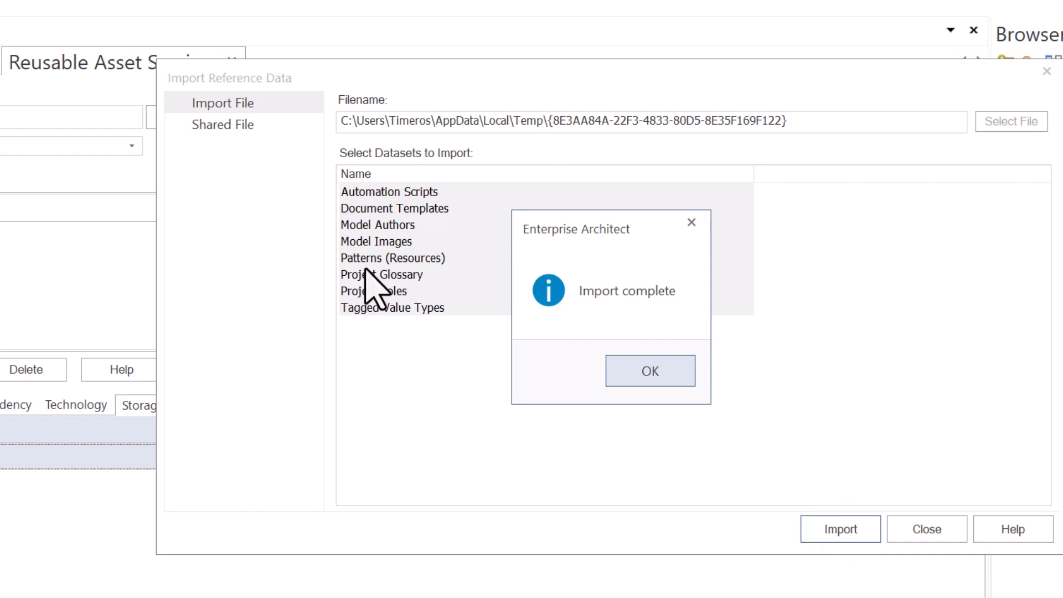
left_click(671, 374)
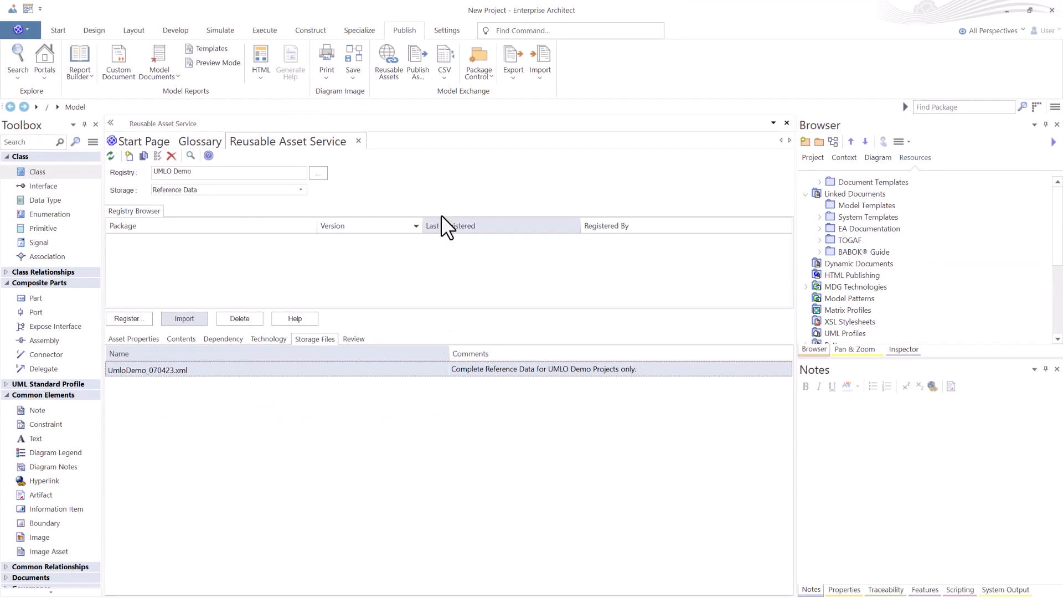
- Reload the project glossary to view the imported terms
left_click(201, 142)
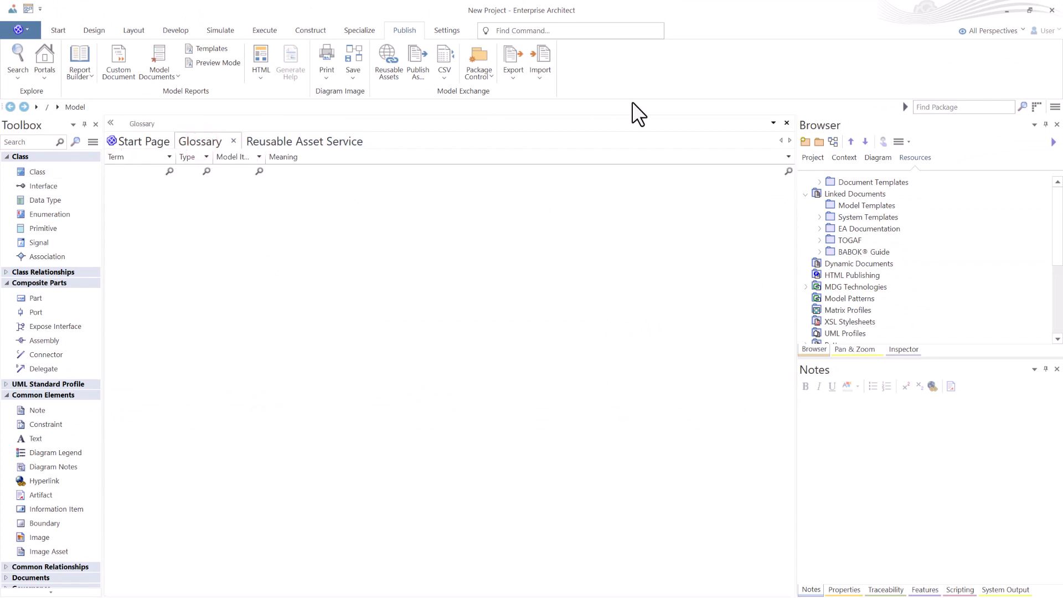
left_click(87, 27)
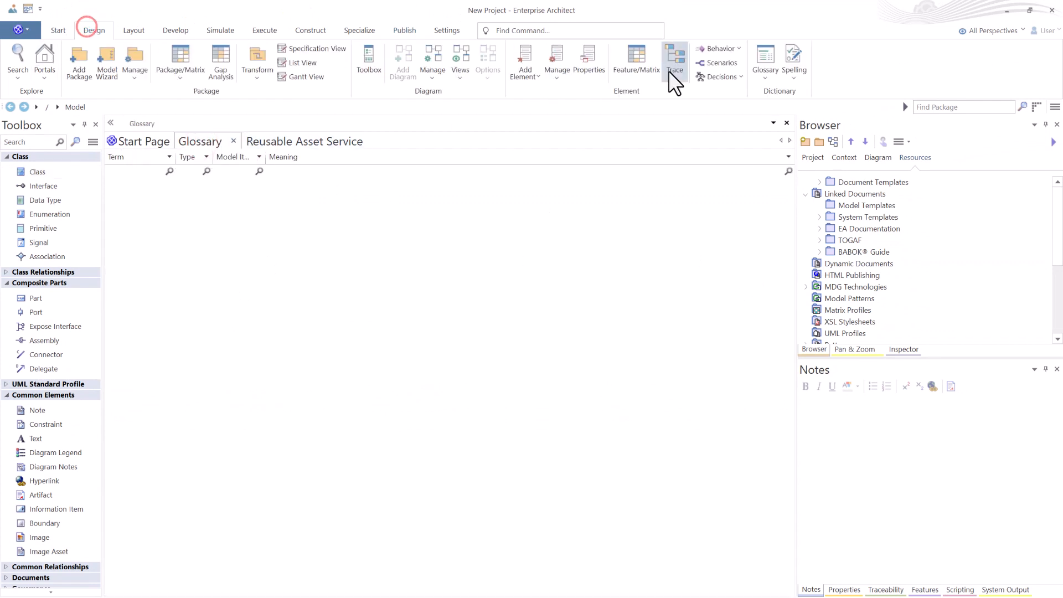
left_click(765, 74)
left_click(783, 104)
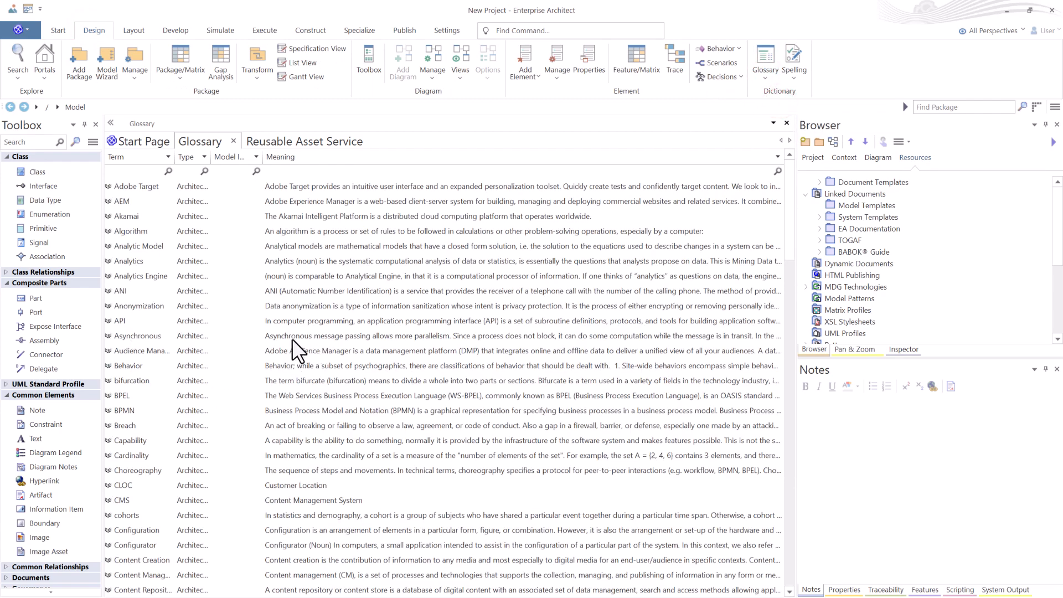
- Inspect the imported resources by expanding Templates and Fragments under Custom Templates and Model Patterns under Patterns
scroll(836, 209, "up", 4)
left_click(833, 218)
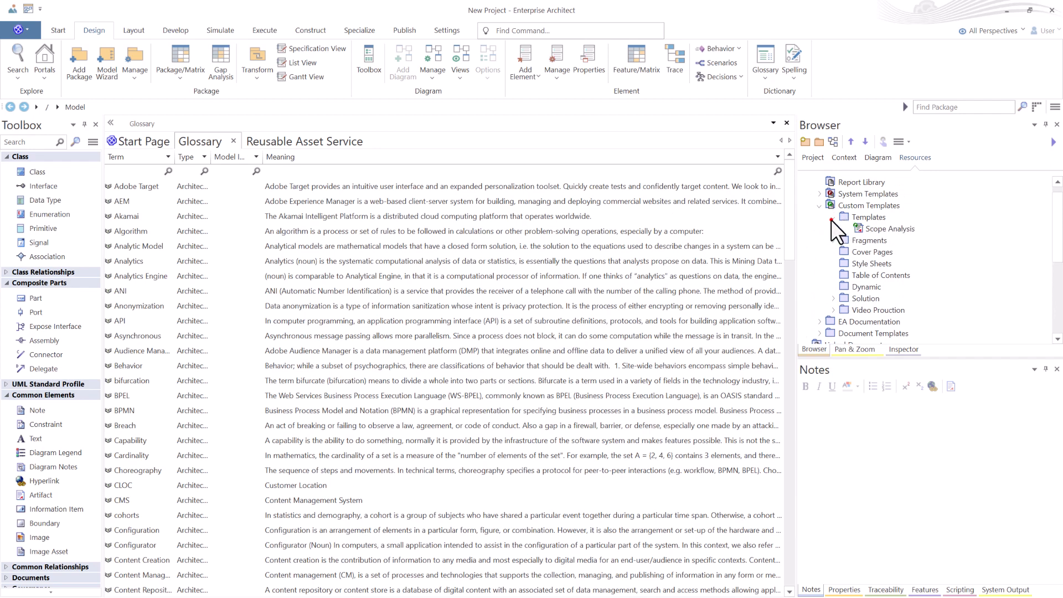
left_click(832, 238)
scroll(836, 288, "down", 1)
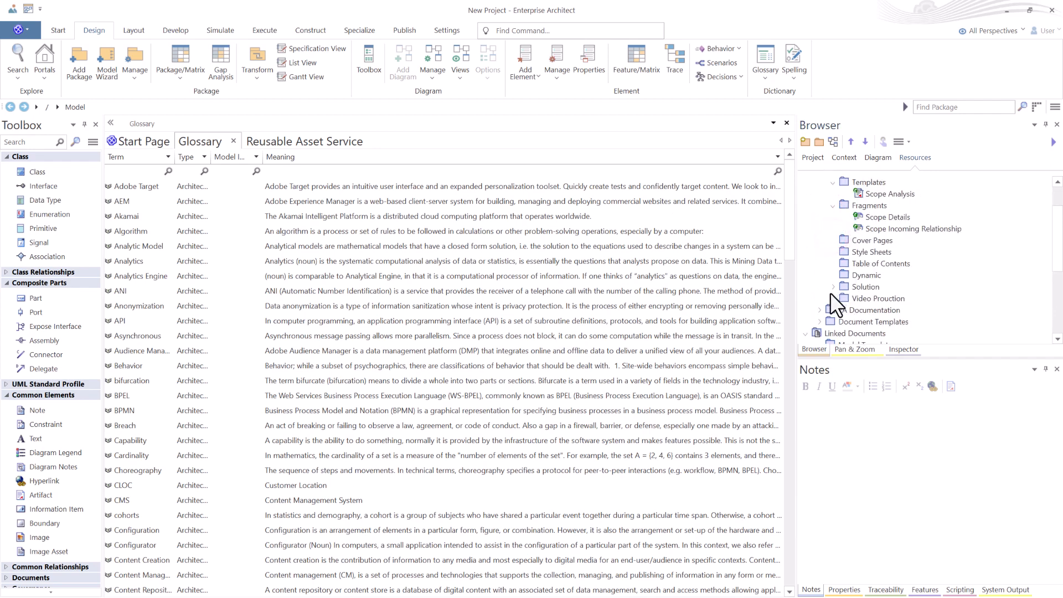
scroll(835, 302, "down", 4)
left_click(809, 332)
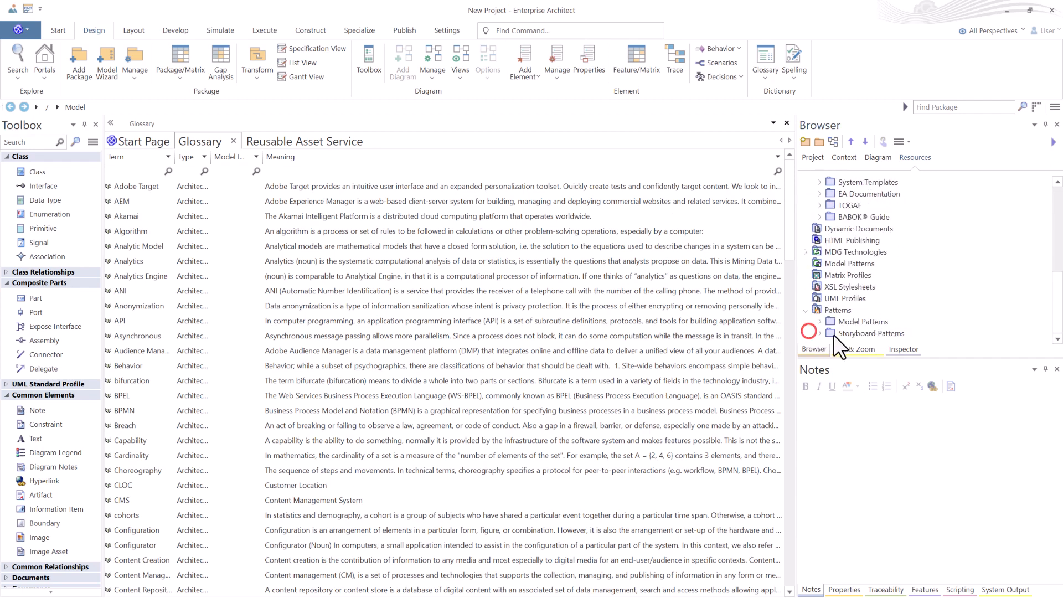
left_click(820, 322)
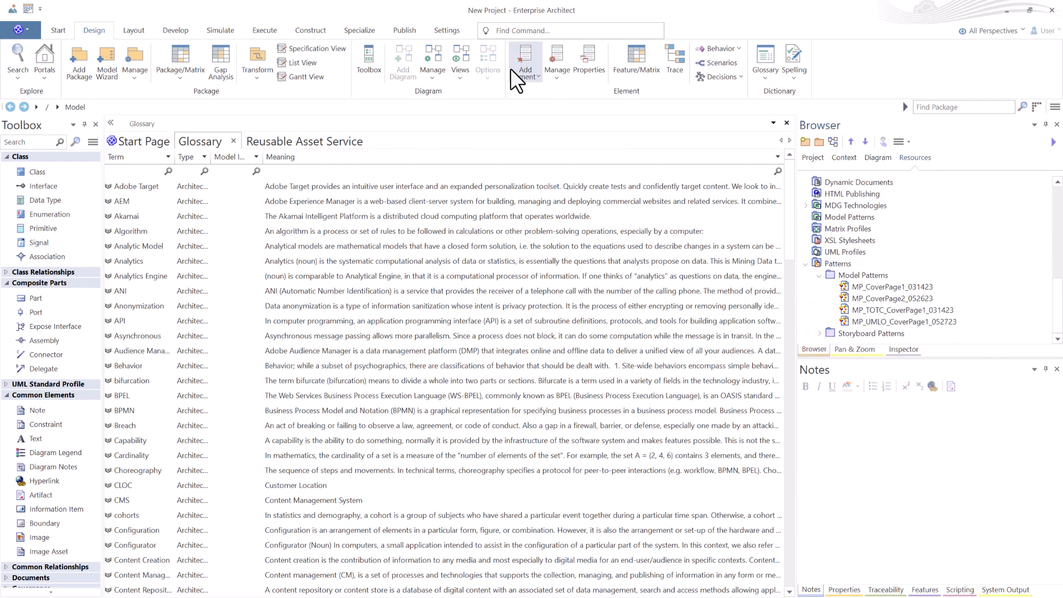
- Examine the imported tagged value types in the project's UML Types, and close the dialog
left_click(447, 31)
left_click(381, 51)
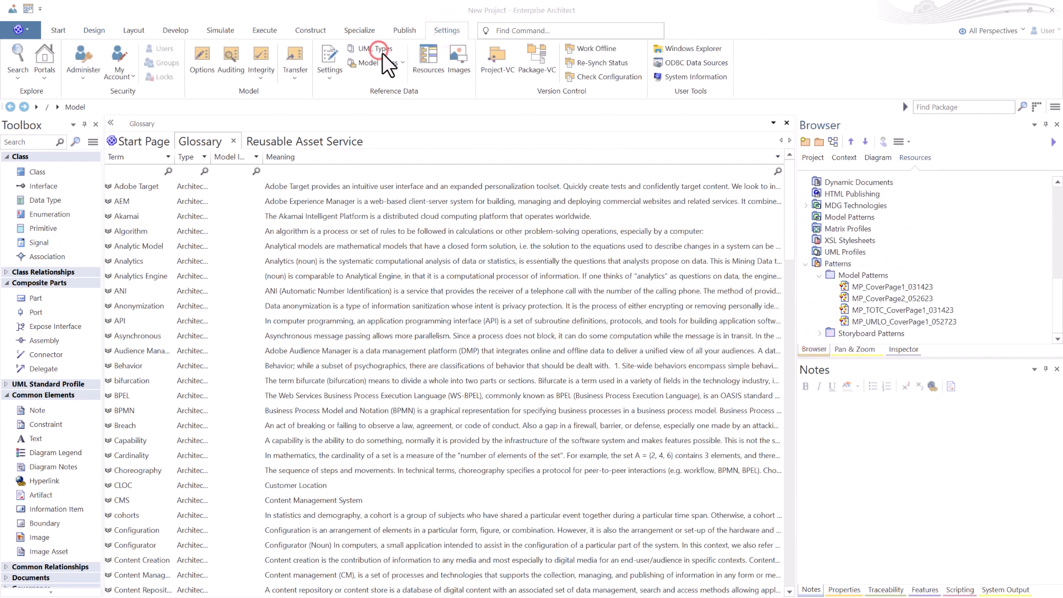
left_click(560, 188)
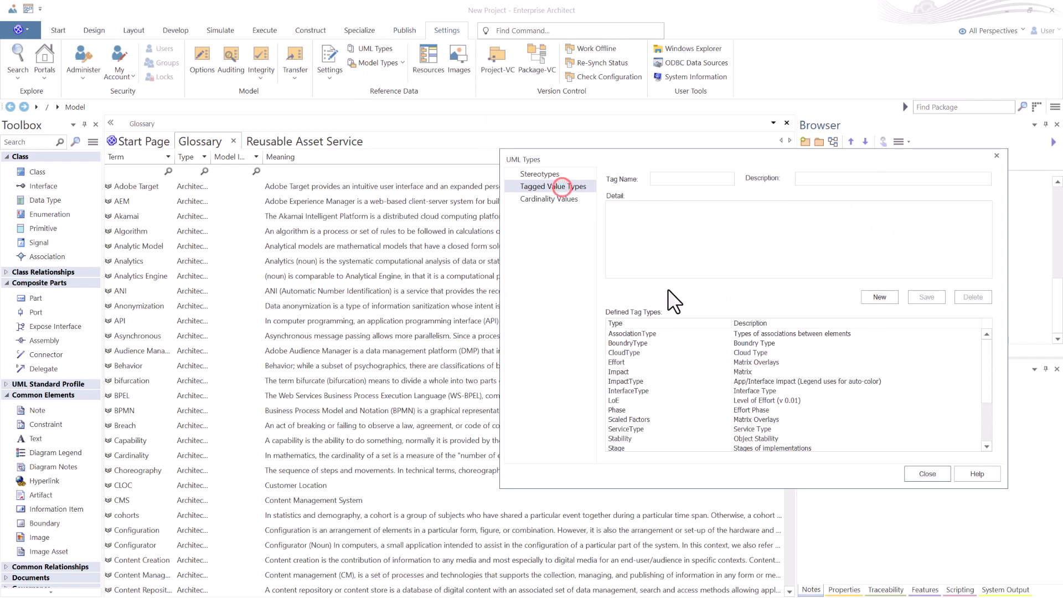
scroll(653, 418, "down", 3)
scroll(659, 410, "up", 3)
left_click(926, 474)
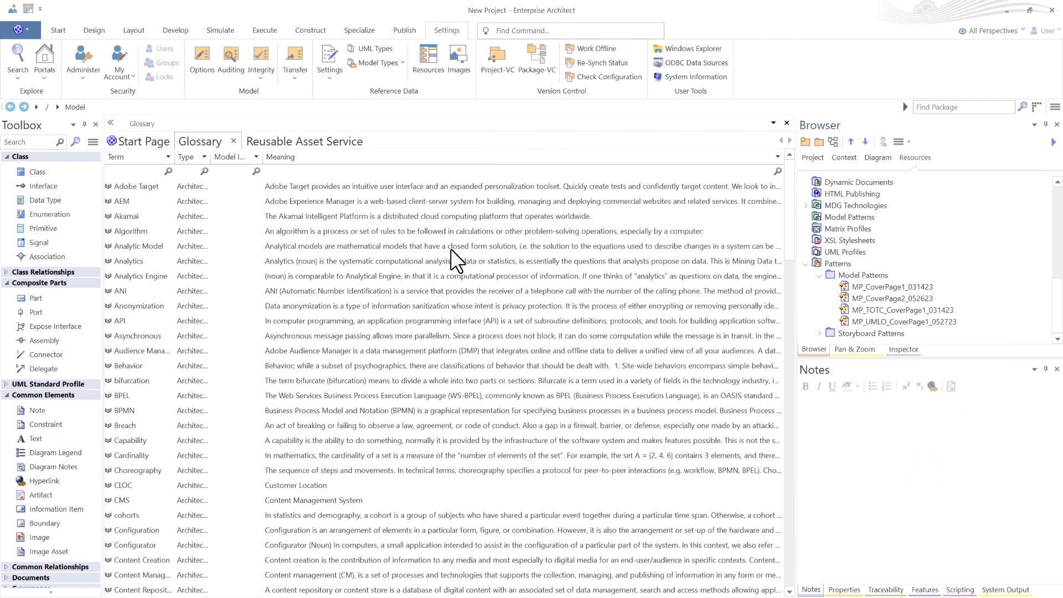
- Browse the model's images, preview the Undo image and the UML Operator logo, and close the Image Manager
left_click(458, 60)
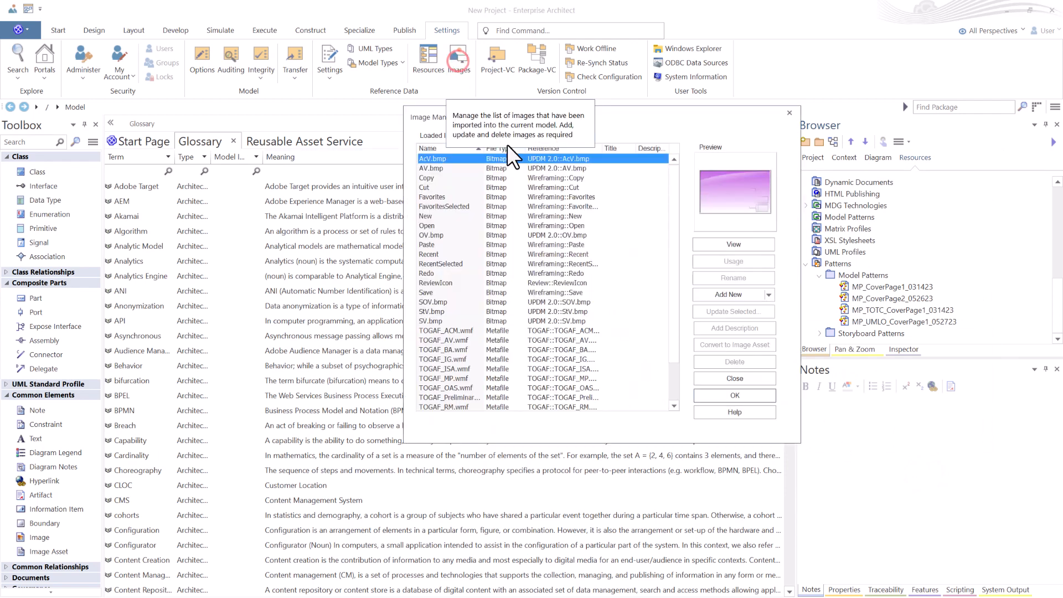
scroll(487, 324, "down", 2)
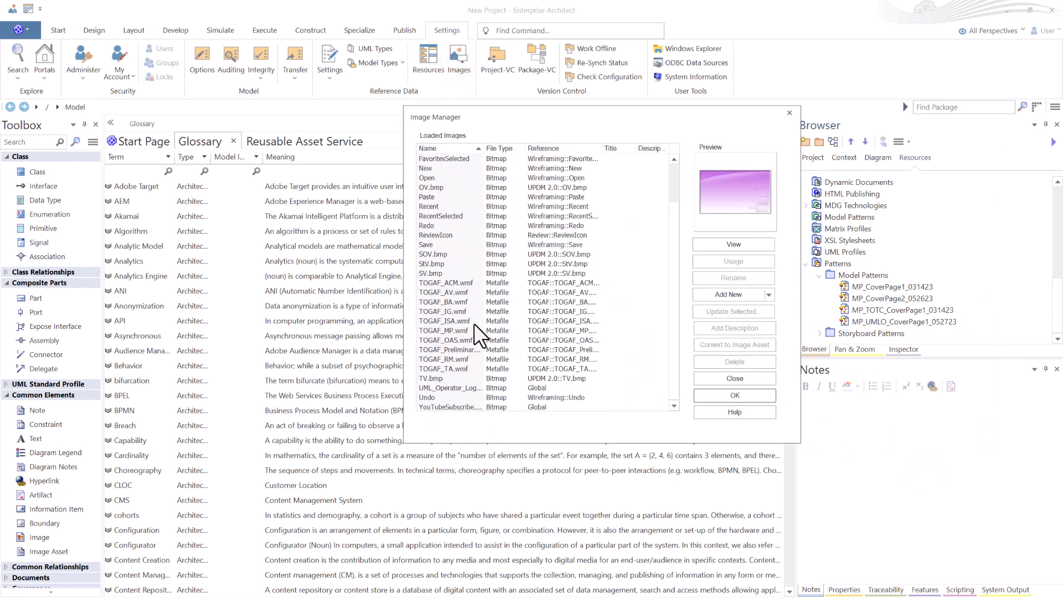
left_click(433, 397)
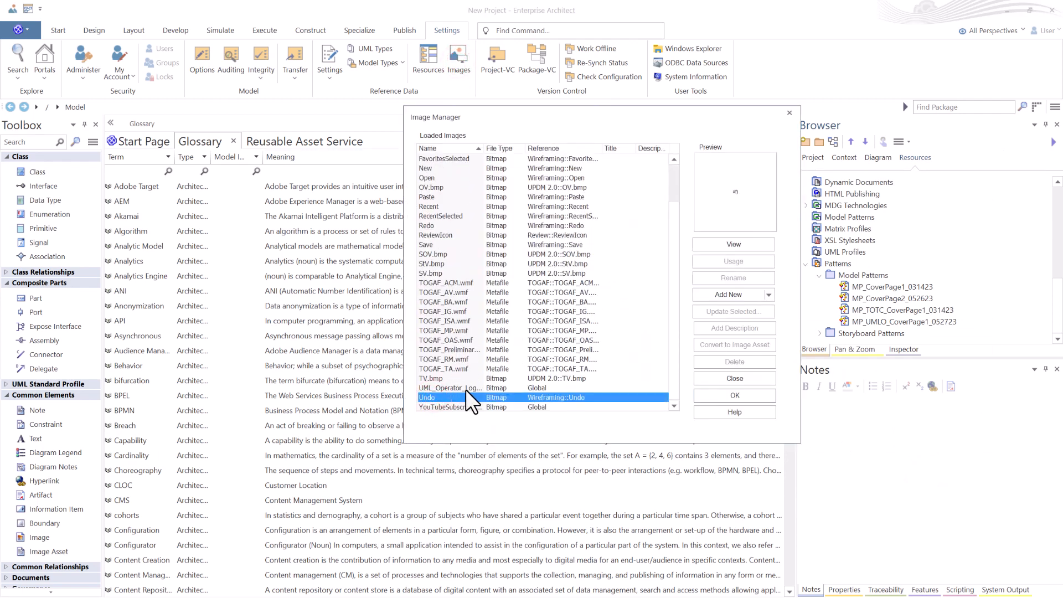
left_click(466, 388)
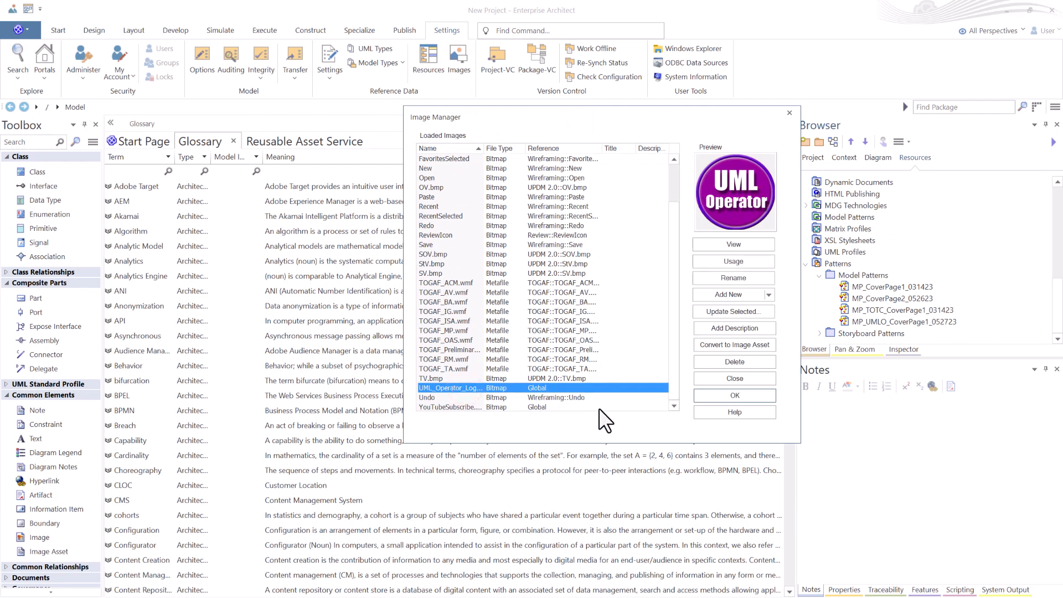
left_click(740, 378)
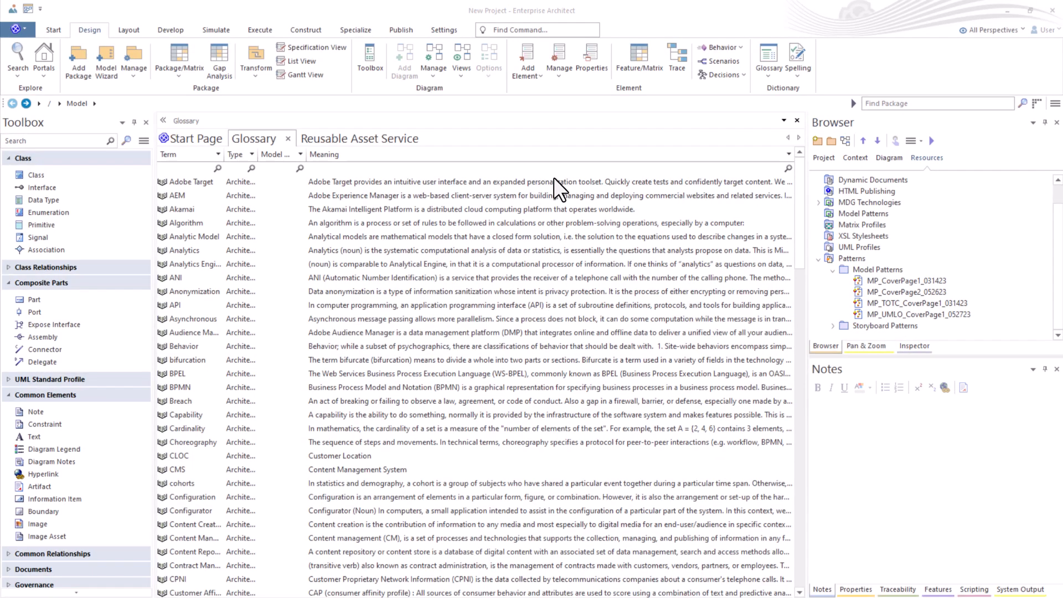
- Close the Glossary and add an empty package named Training Models under the Model root, using the Package Only option
left_click(288, 138)
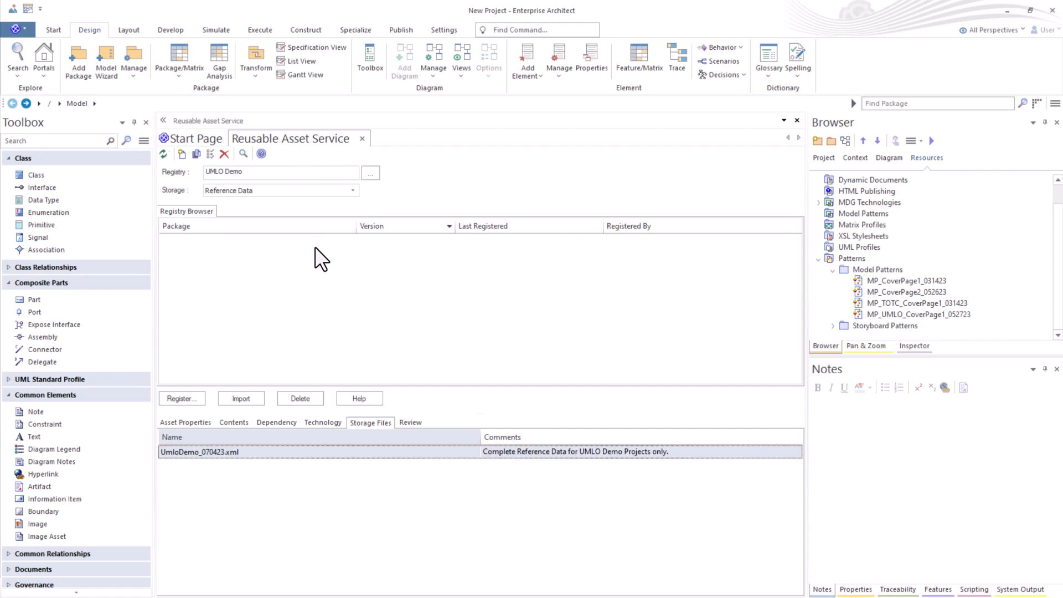
left_click(825, 157)
left_click(836, 182)
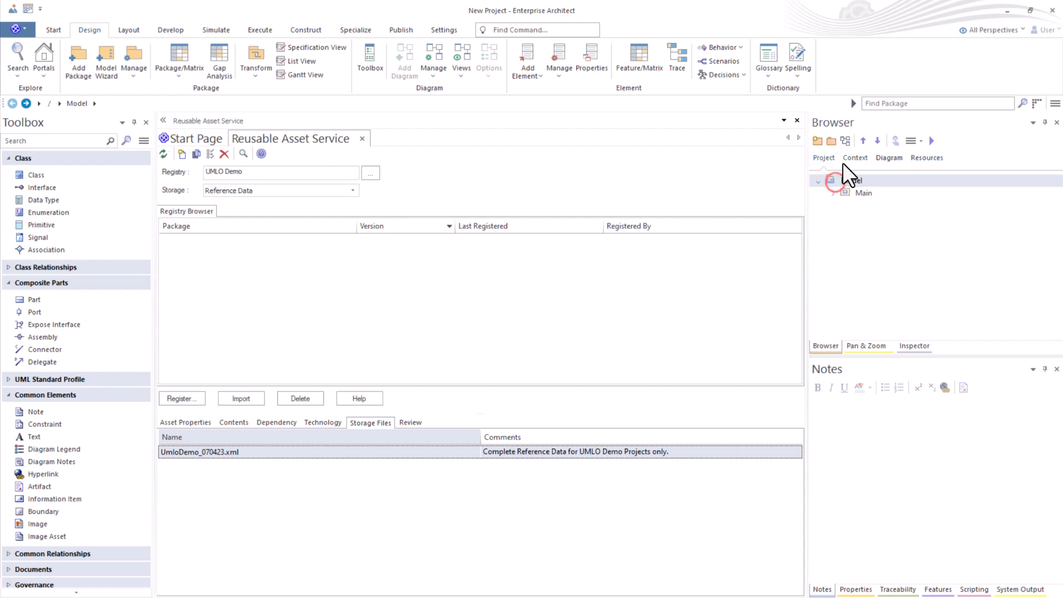
left_click(832, 142)
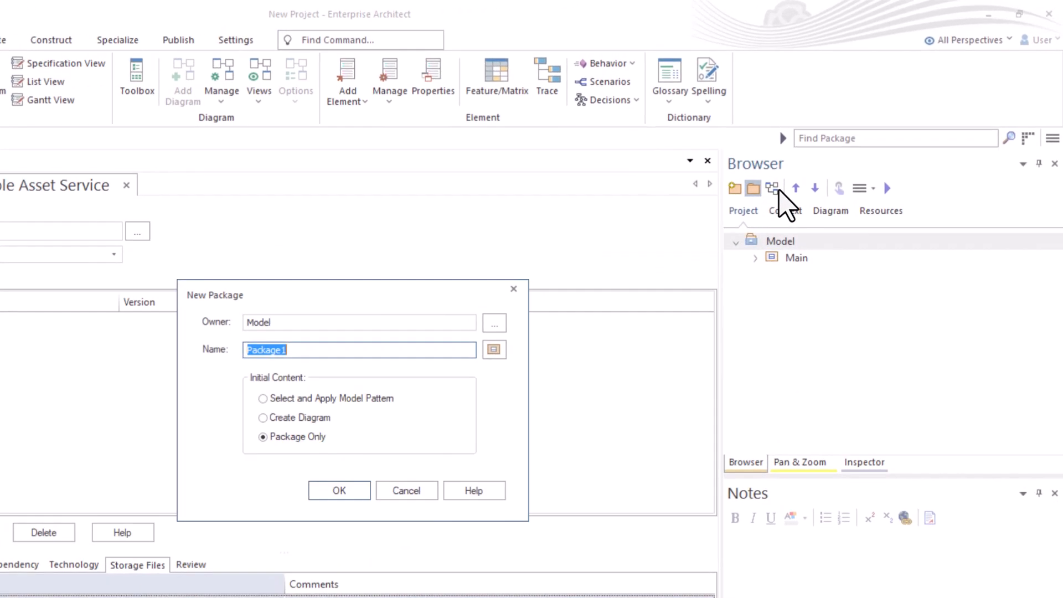
type("Trian")
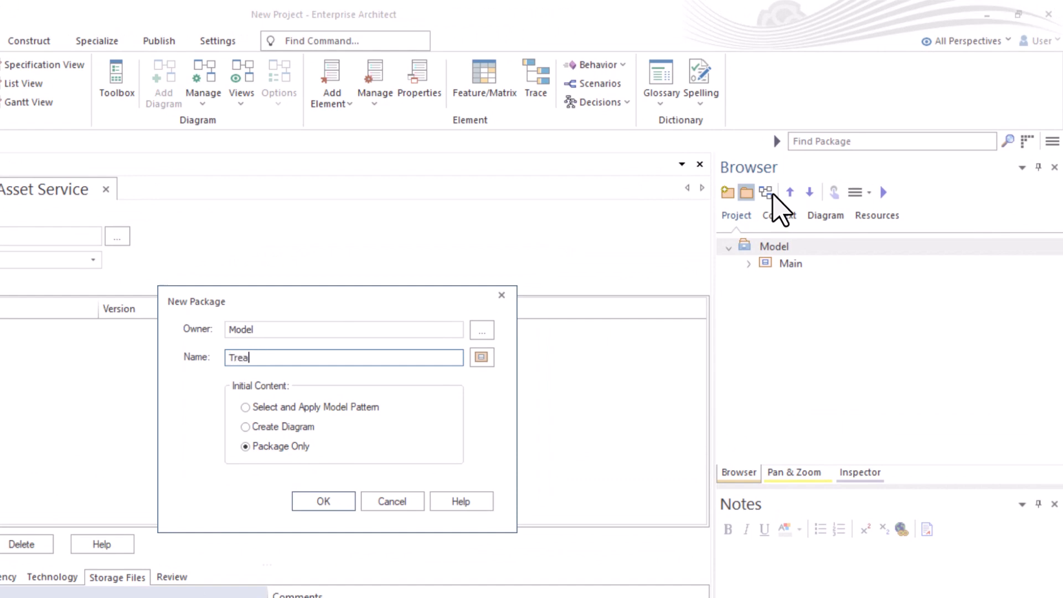
key("BackSpace")
key("BackSpace")
key("BackSpace")
type("aining Models")
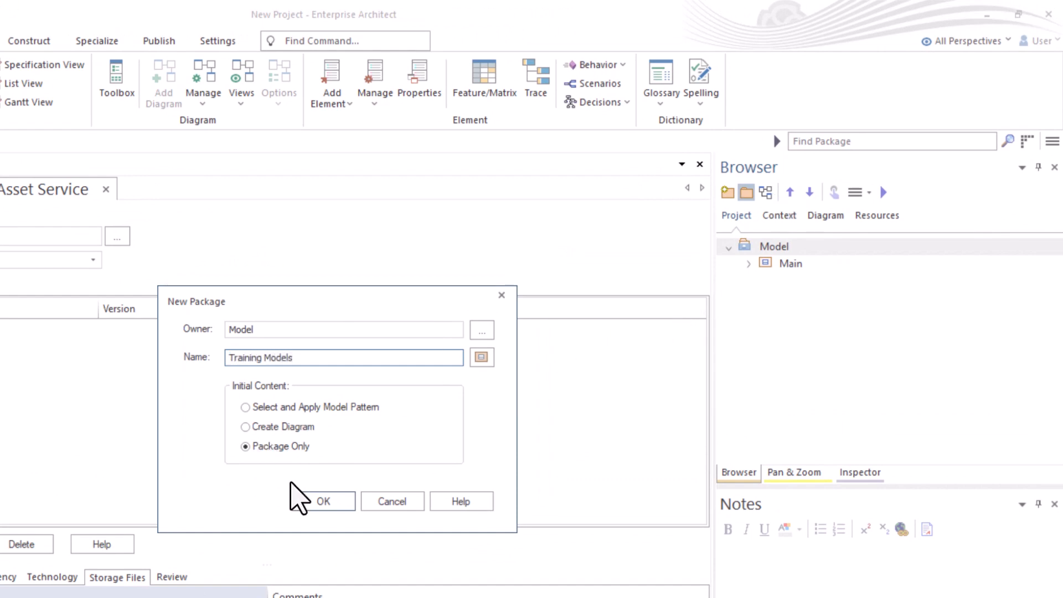
left_click(326, 499)
- Add another package-only package named Pattern Training under the Model root
left_click(771, 247)
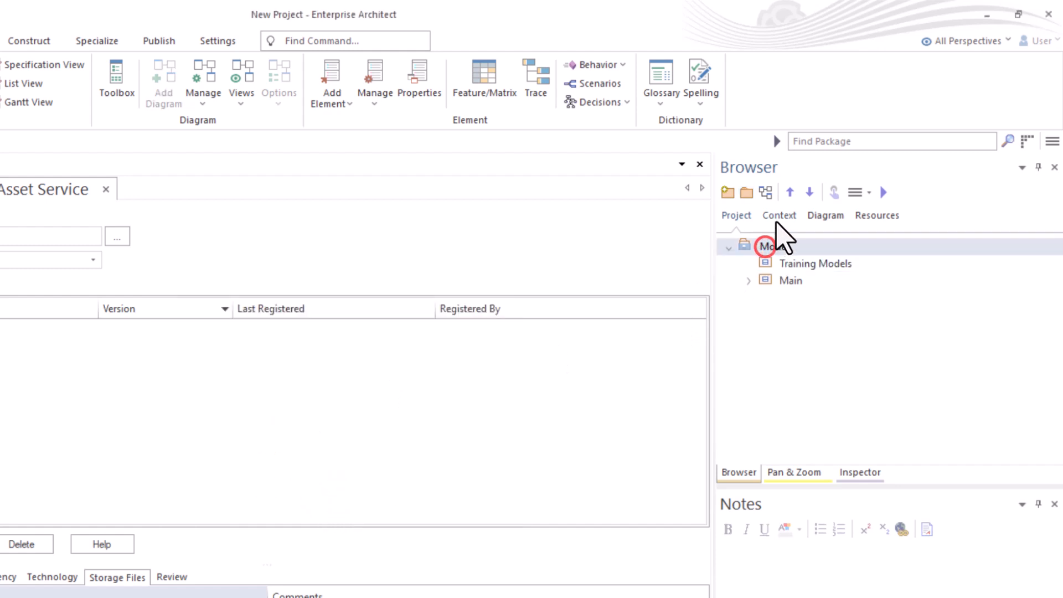
left_click(747, 193)
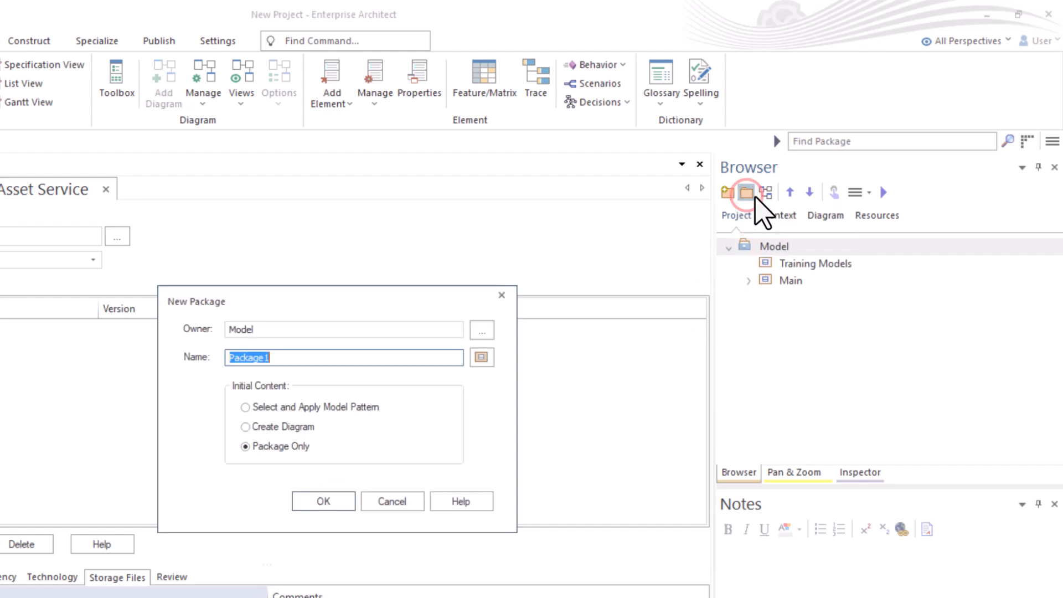
type("Pa")
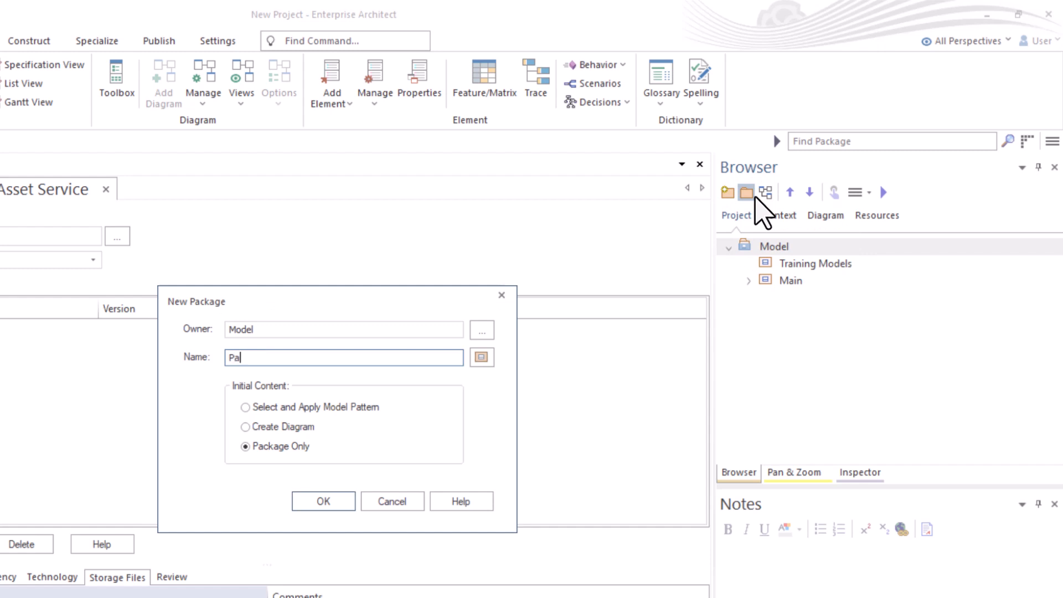
type("ttern Training")
left_click(319, 501)
- Reorder the packages under Model as Main, Training Models, Pattern Training
left_click(790, 298)
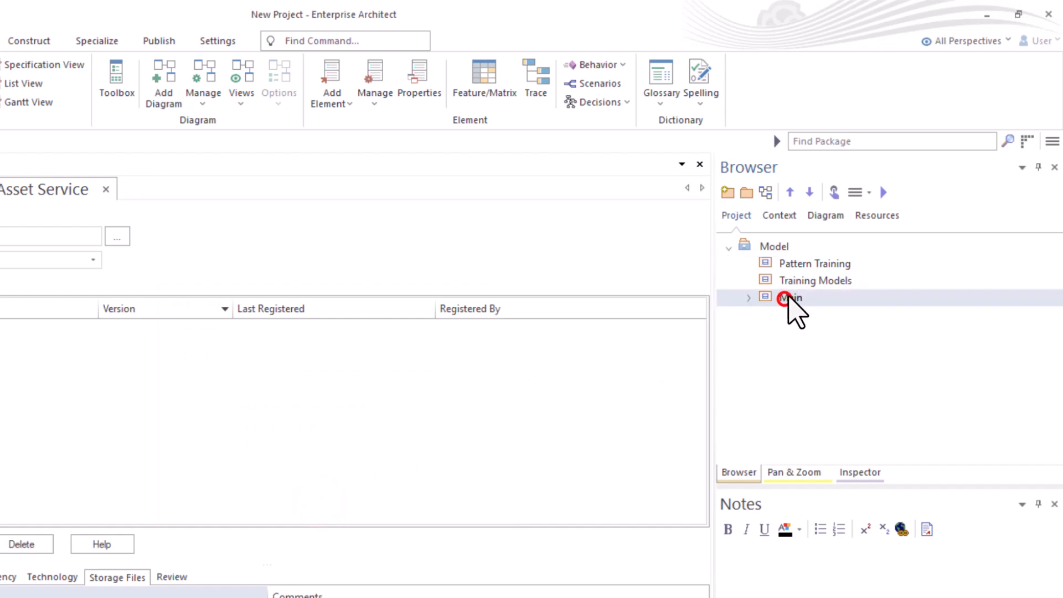
left_click(791, 192)
left_click(791, 192)
left_click(792, 280)
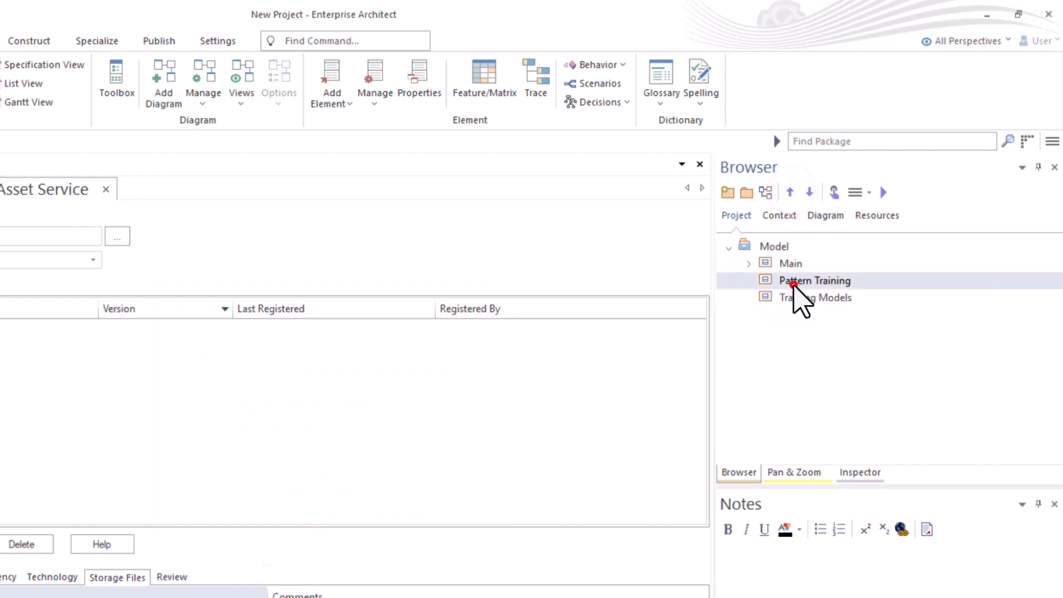
left_click(810, 191)
- Import the Component Diagram package and its dependents from the Training Models storage into the Training Models package, and open its diagram
left_click(807, 281)
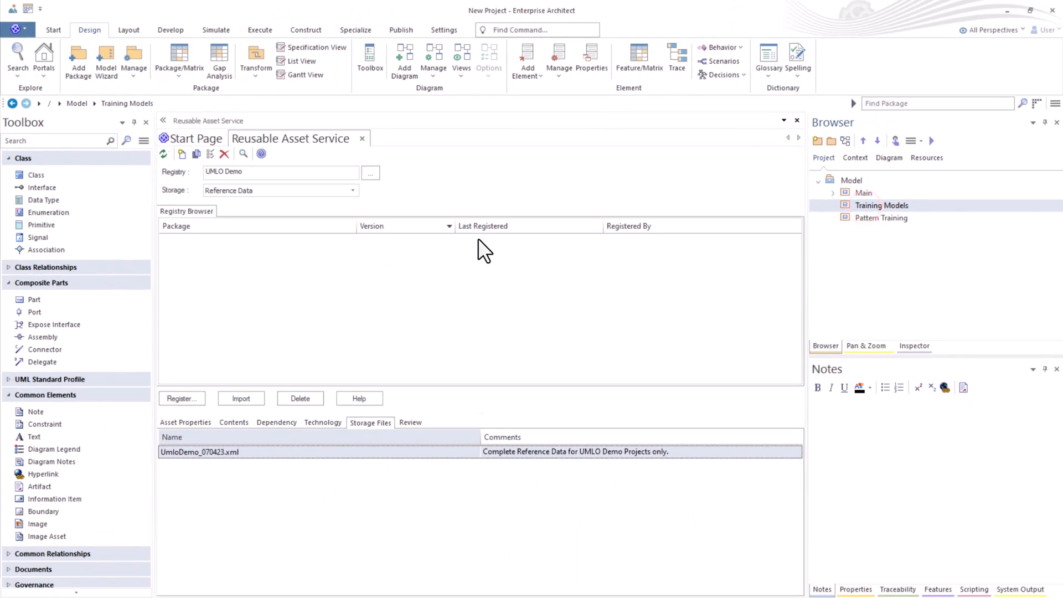
left_click(353, 191)
left_click(239, 210)
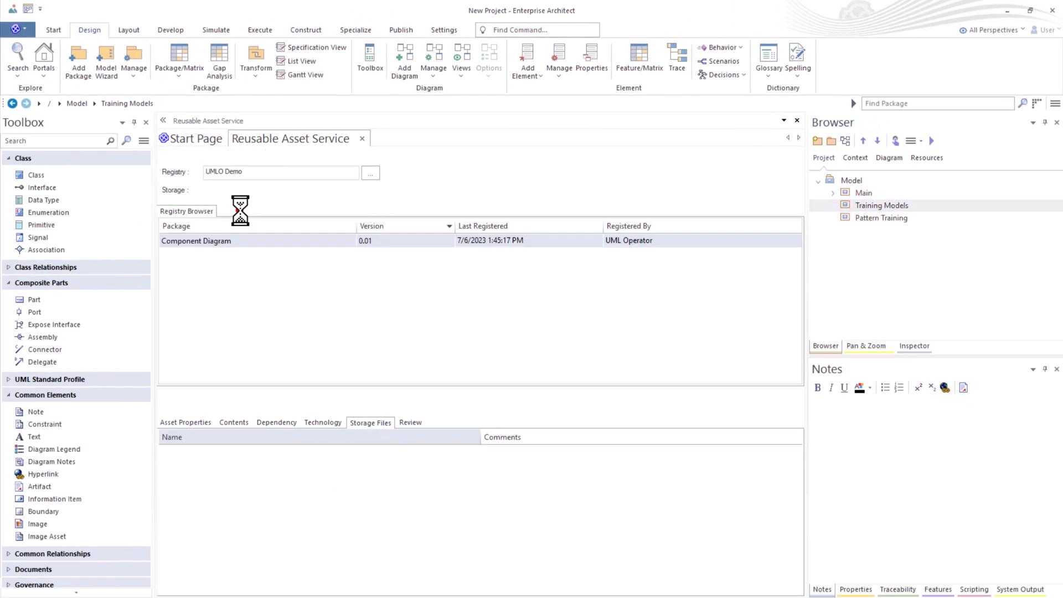
left_click(224, 241)
left_click(869, 205)
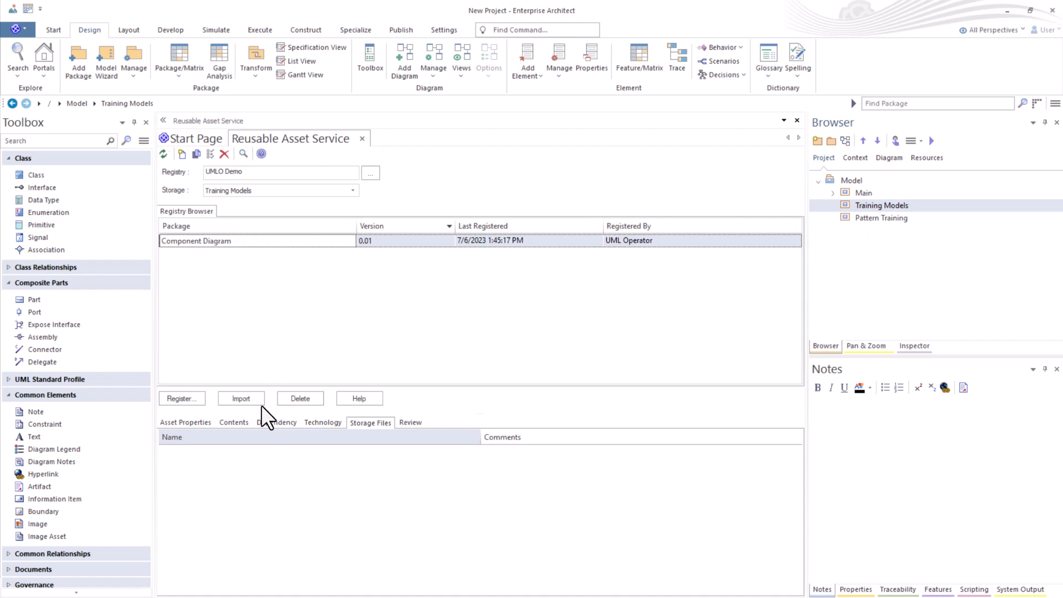
left_click(190, 243)
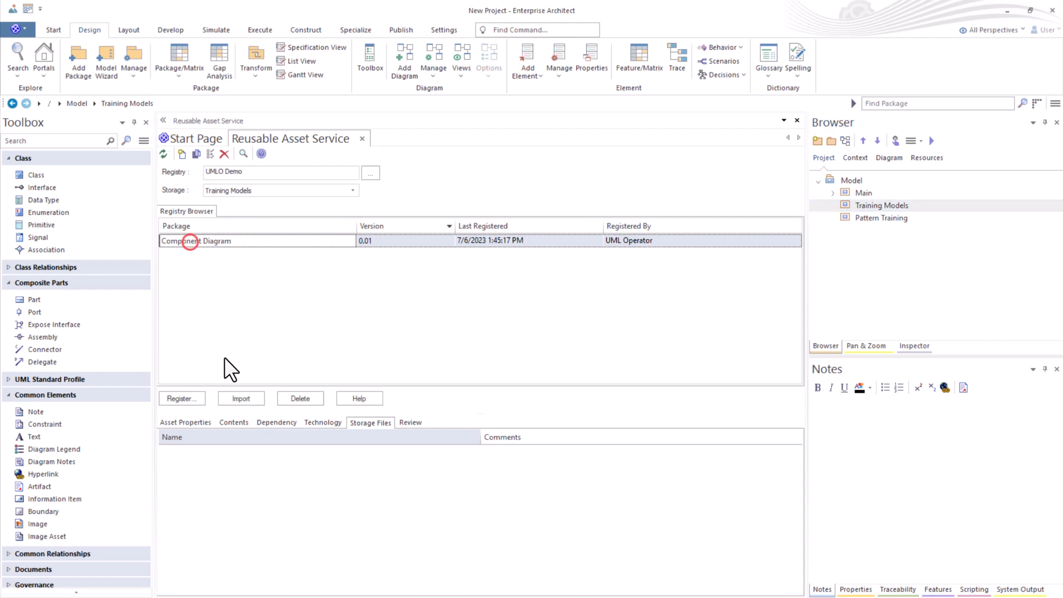
left_click(241, 399)
left_click(289, 414)
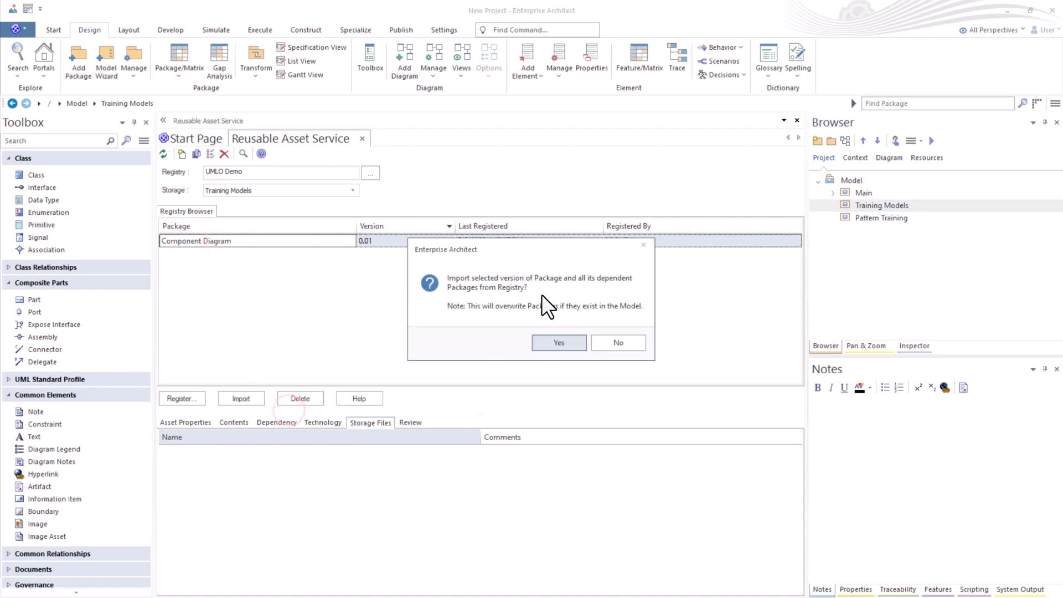
left_click(548, 347)
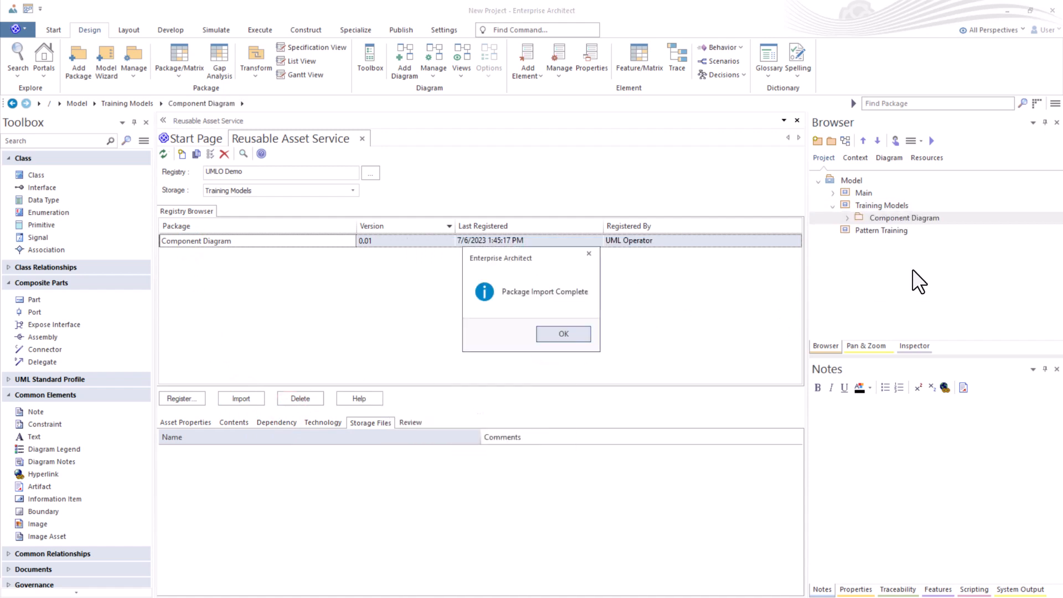
left_click(561, 333)
left_click(848, 217)
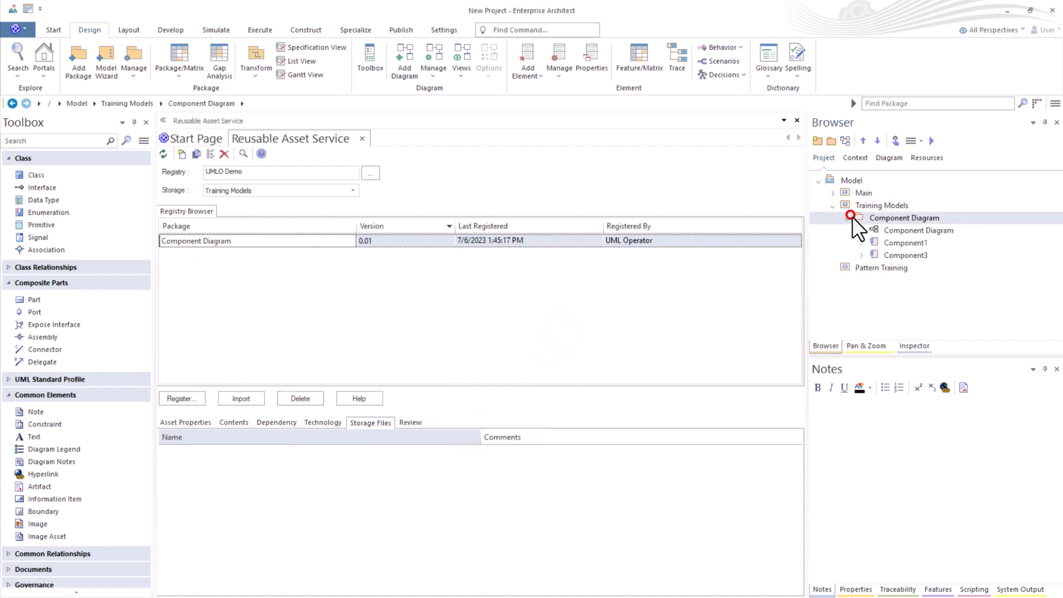
double_click(898, 229)
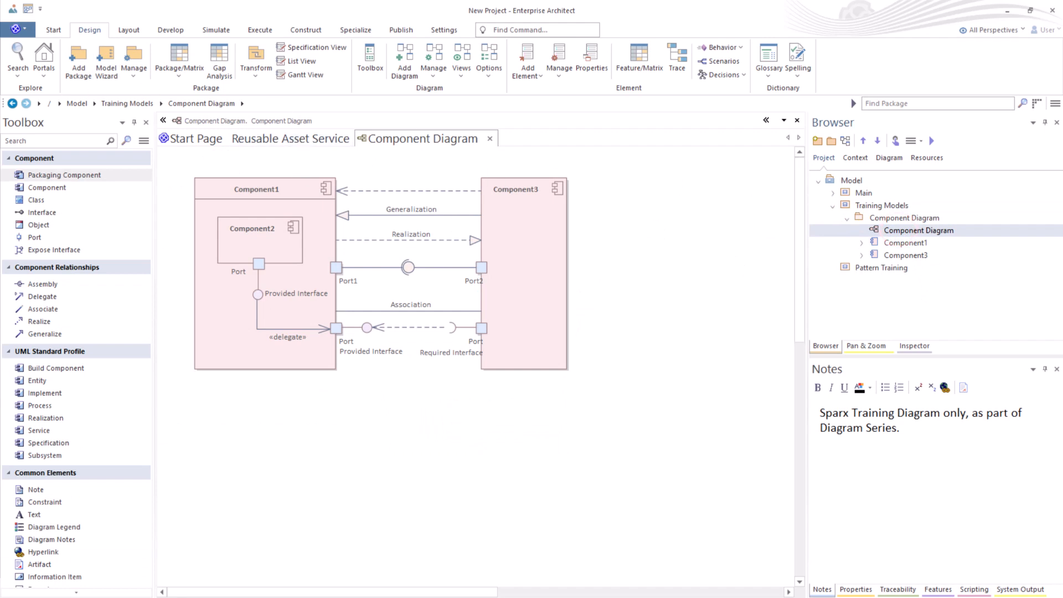
- Import the MP_DiscussionPoints_051818 package and its dependents from the Patterns storage into the Pattern Training package
left_click(872, 267)
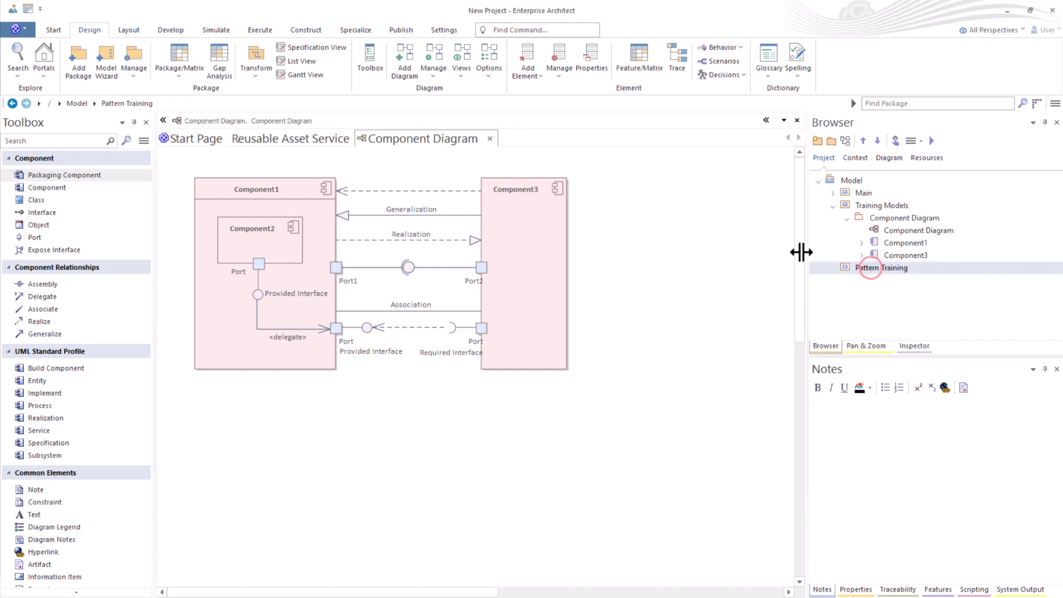
left_click(288, 138)
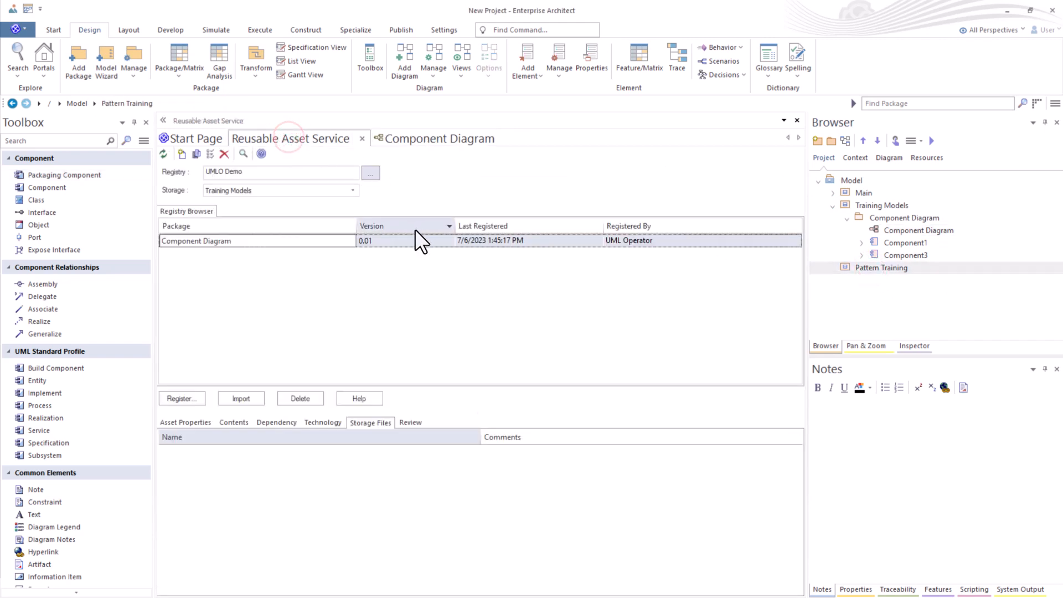
left_click(353, 190)
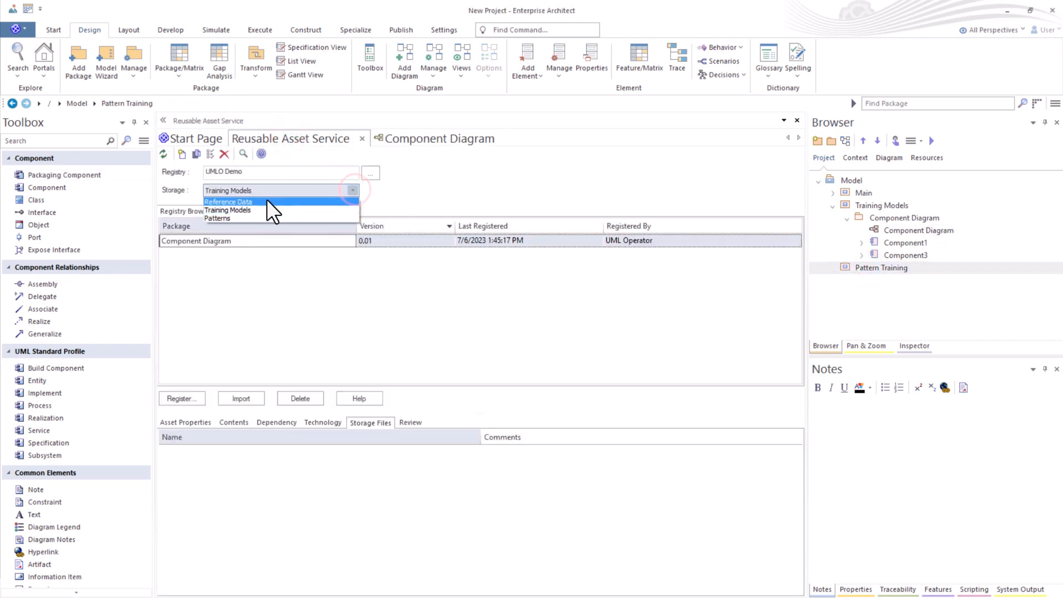
left_click(232, 218)
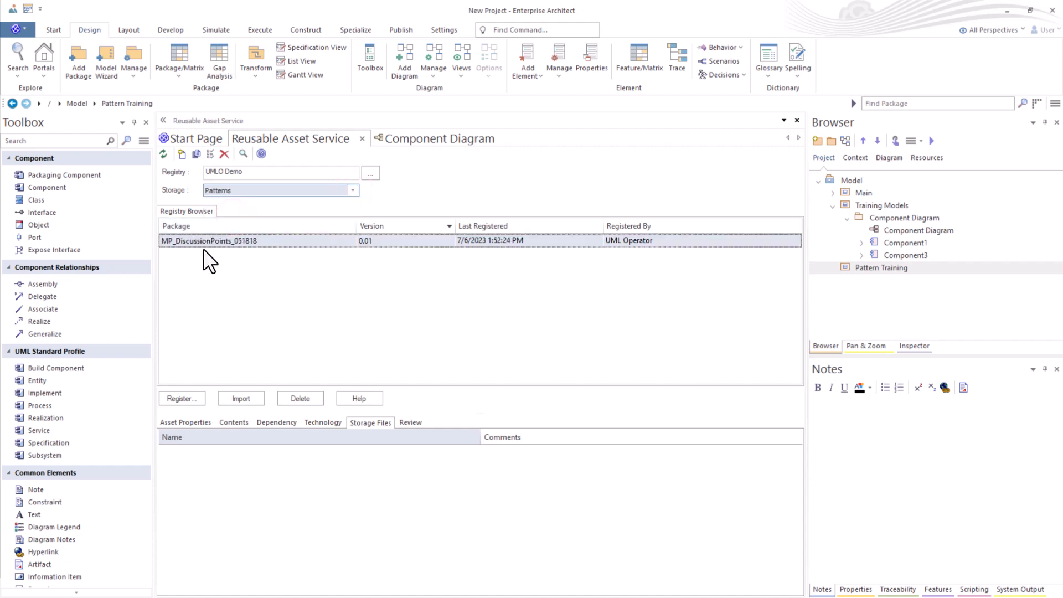
left_click(860, 266)
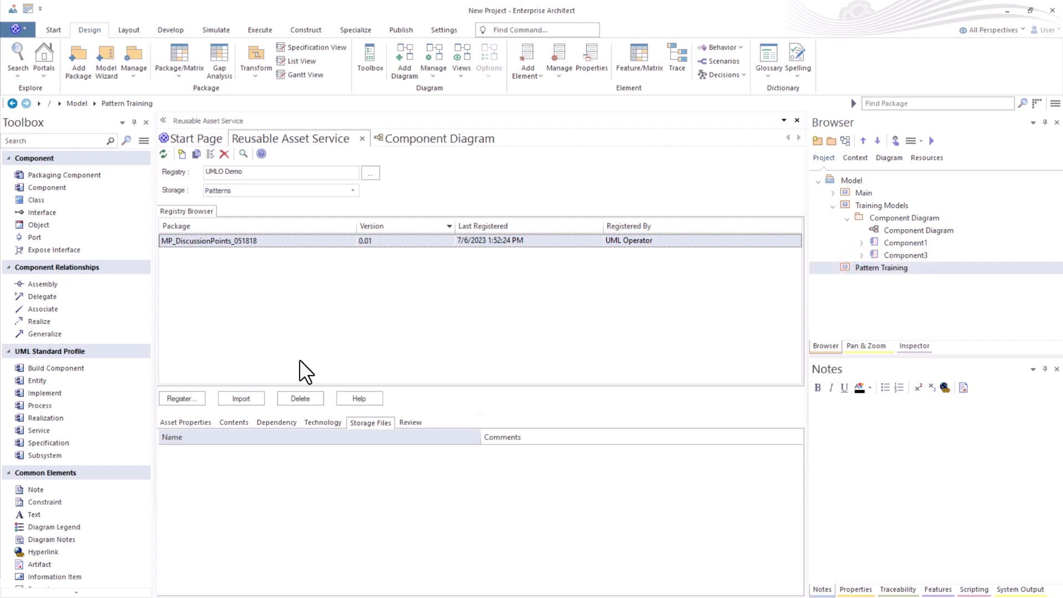
left_click(244, 398)
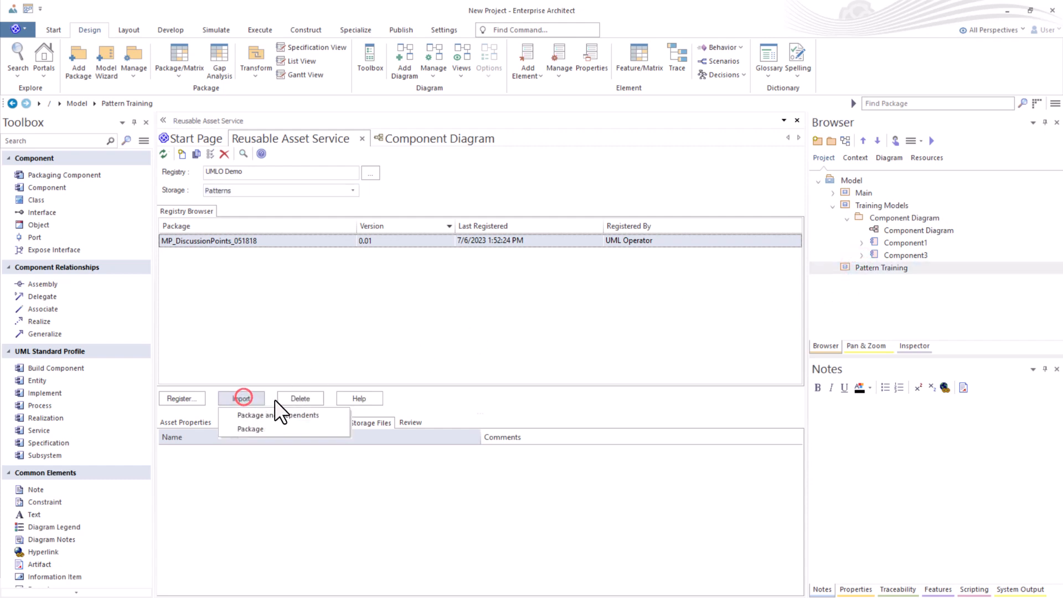
left_click(278, 414)
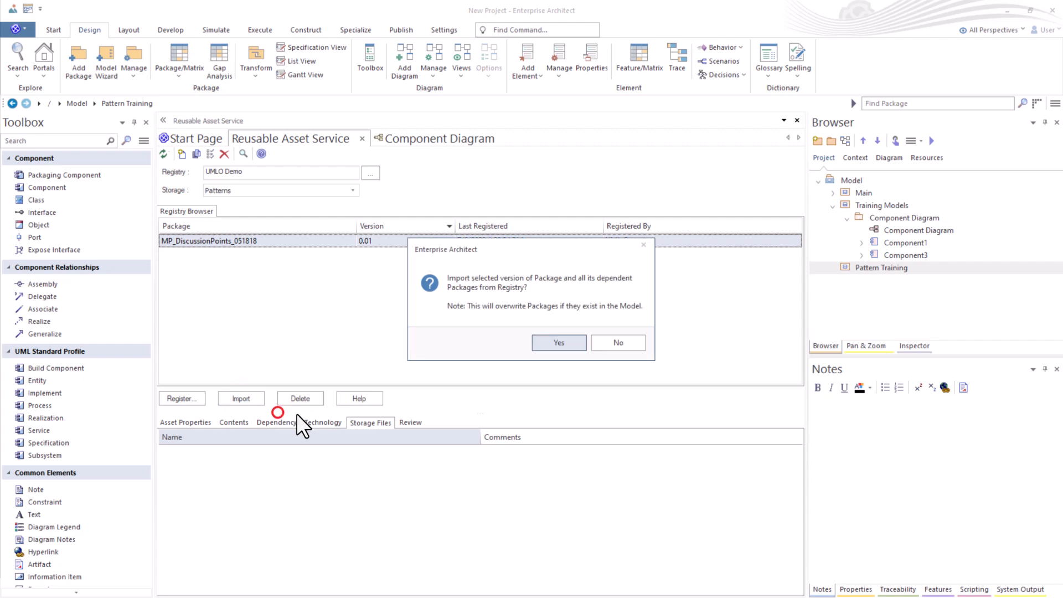
left_click(557, 342)
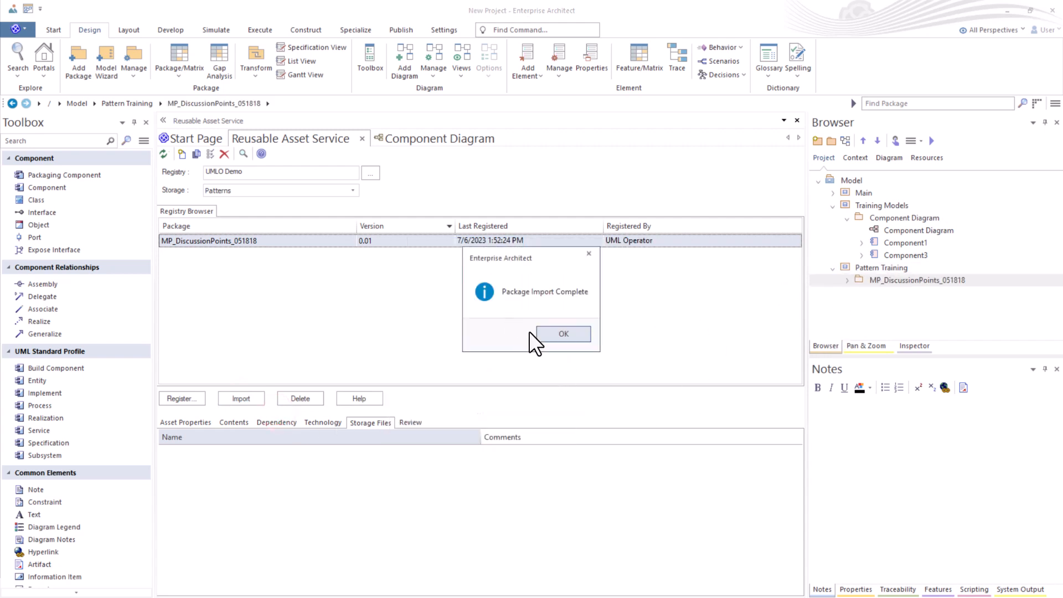
left_click(557, 335)
- View the imported MP_DiscussionPoints_051818 diagram, and return to the Component Diagram under Training Models
left_click(848, 280)
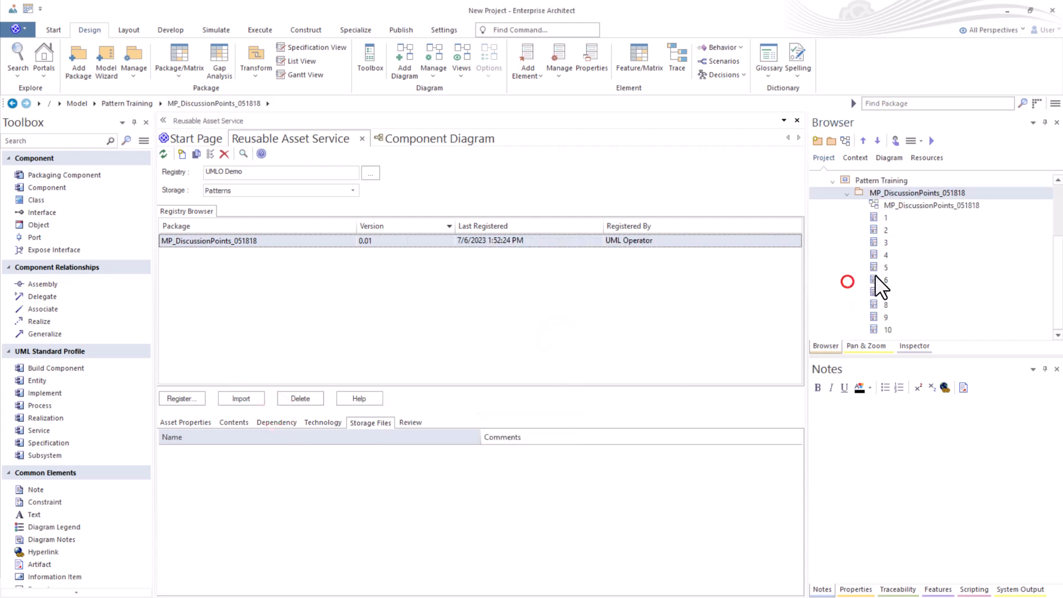
double_click(894, 205)
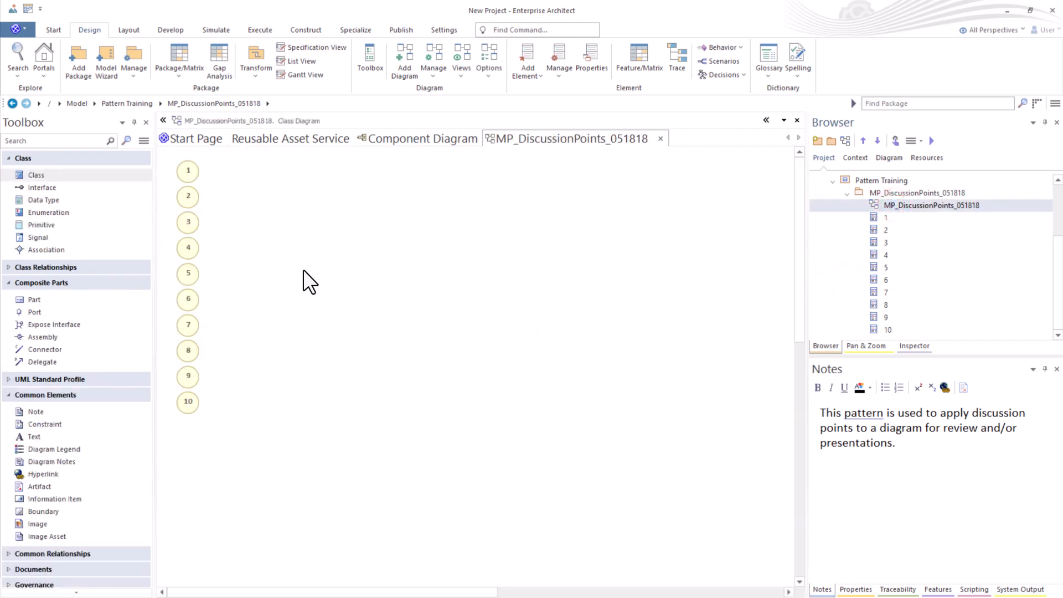
scroll(891, 222, "up", 3)
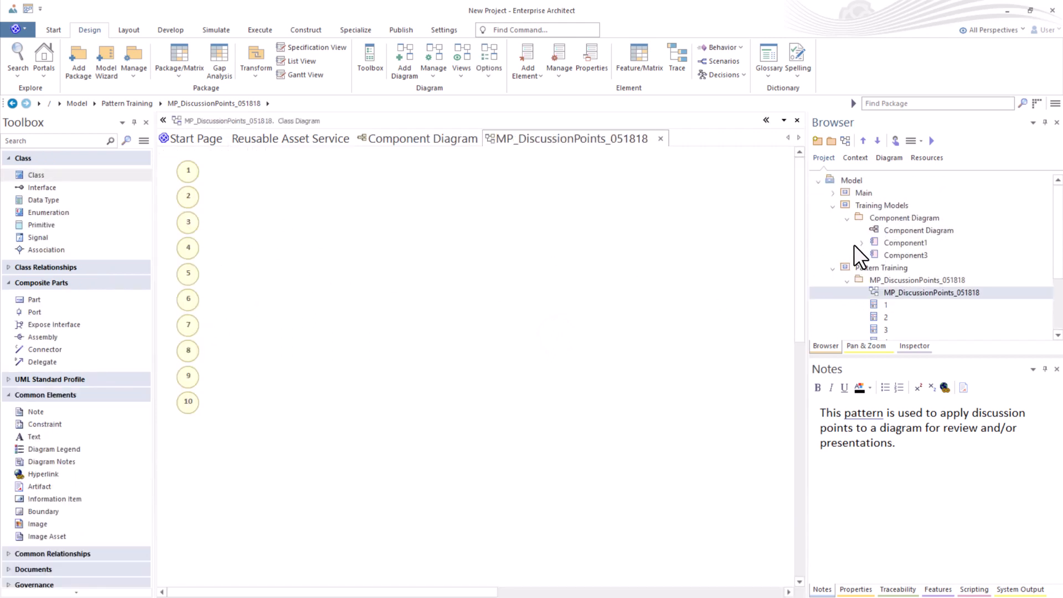
double_click(881, 228)
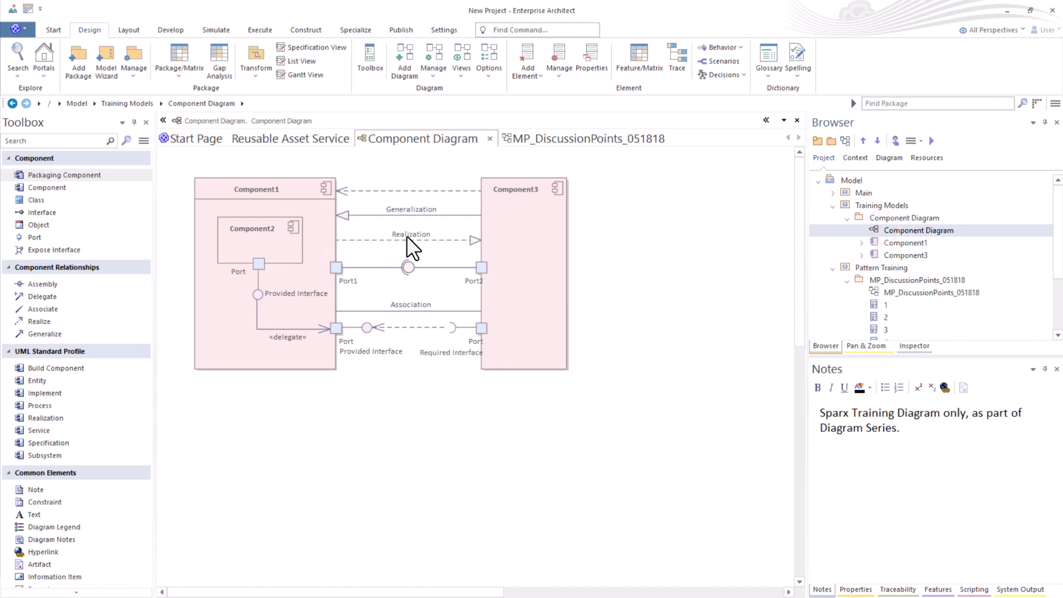